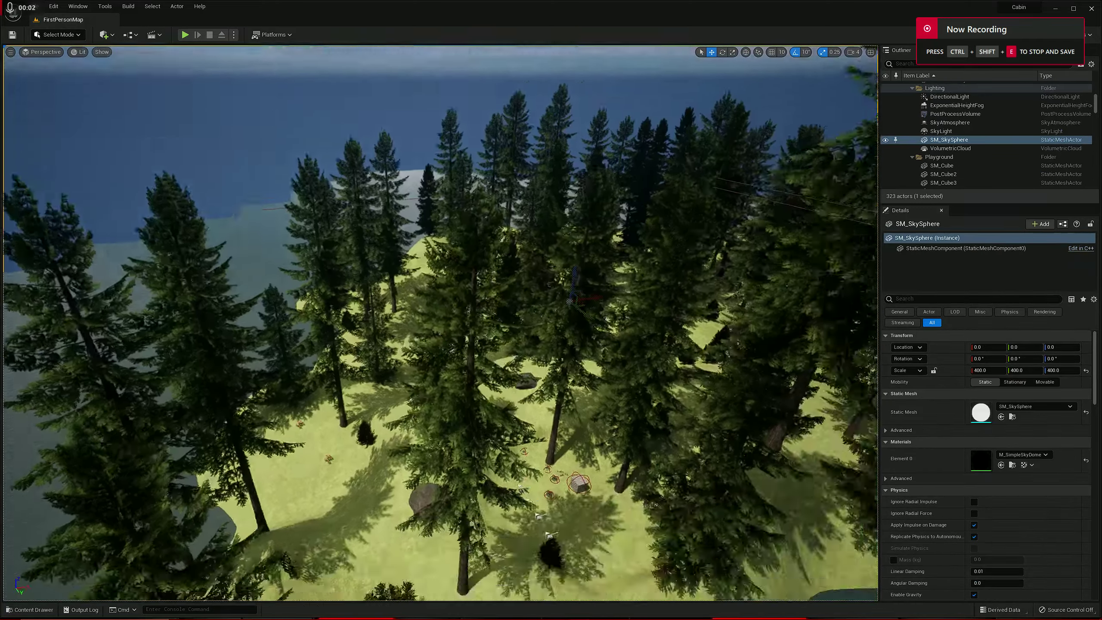
Fly across the lake and through the forest to the grey platform under the tree
{"action": "right_click_drag", "start_coordinate": [439, 344], "coordinate": [439, 216]}
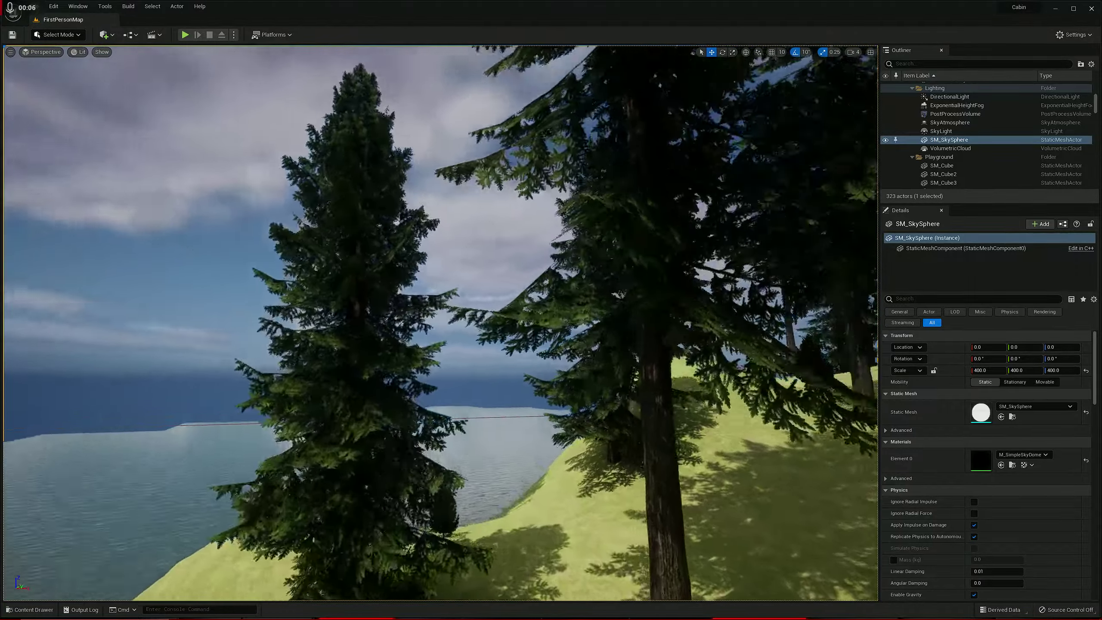
{"action": "right_click_drag", "start_coordinate": [439, 345], "coordinate": [491, 344]}
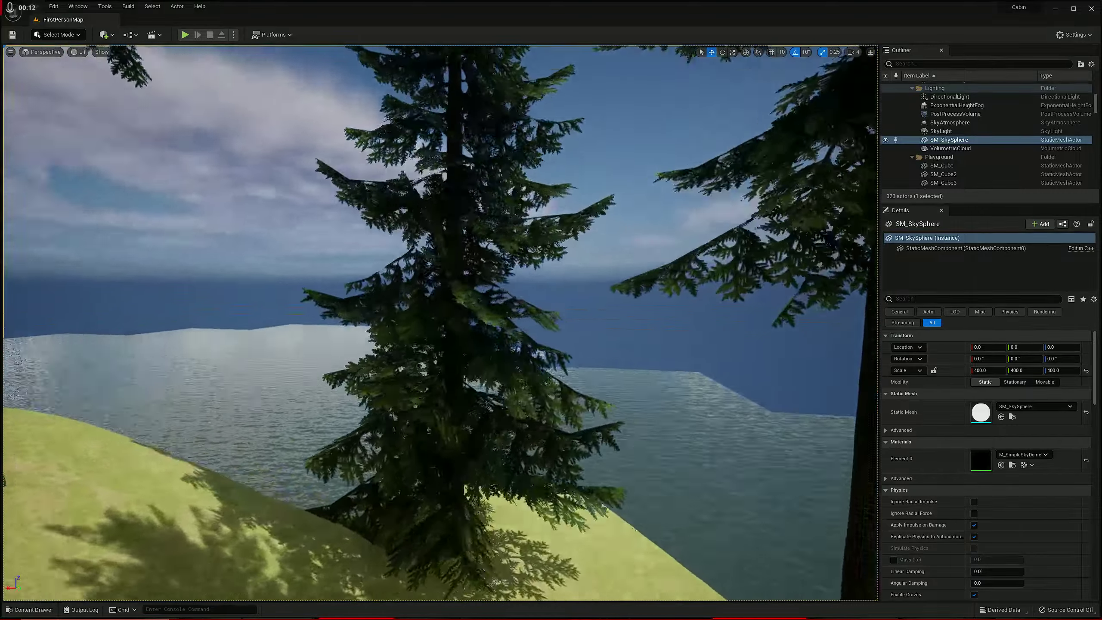
{"action": "right_click_drag", "start_coordinate": [440, 345], "coordinate": [362, 344]}
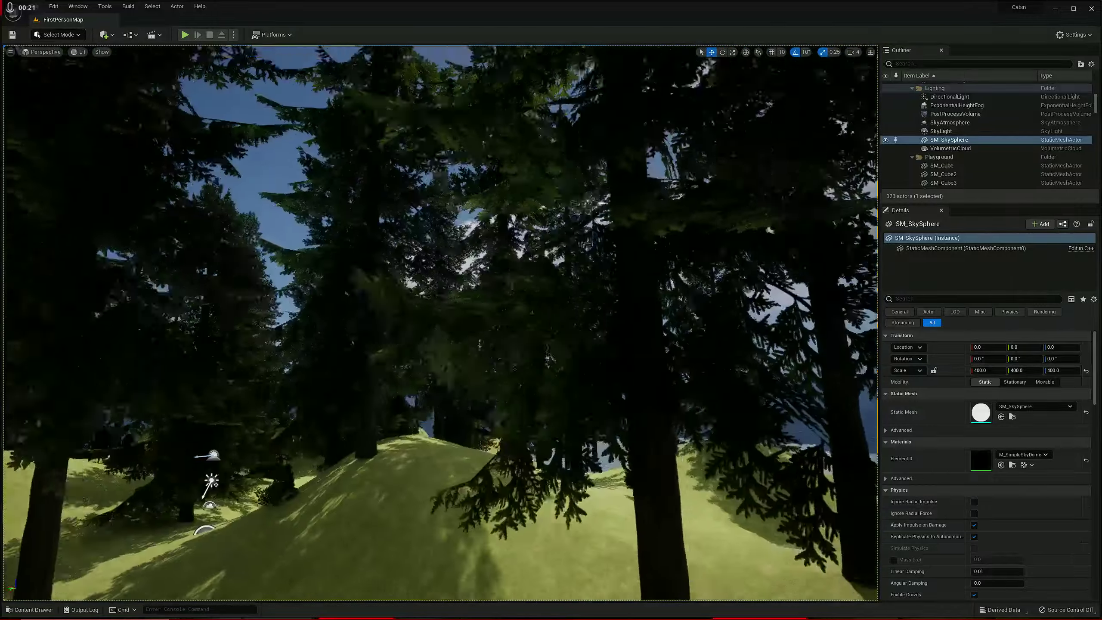
{"action": "right_click_drag", "start_coordinate": [439, 345], "coordinate": [413, 379]}
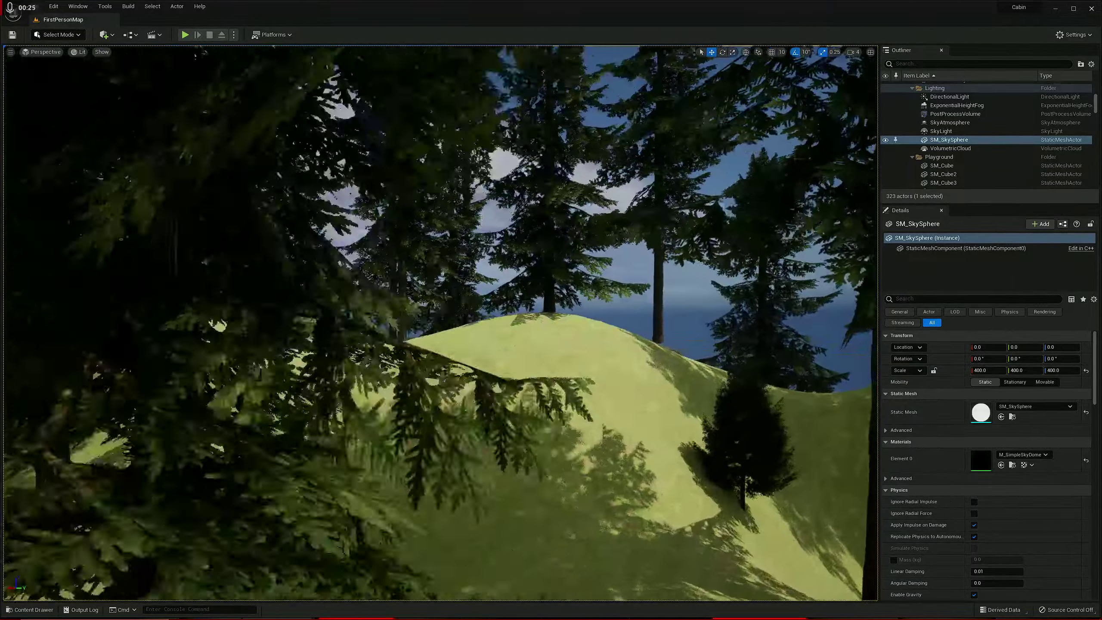
{"action": "mouse_move", "coordinate": [439, 323]}
{"action": "right_mouse_down"}
{"action": "mouse_move", "coordinate": [447, 319]}
{"action": "mouse_move", "coordinate": [422, 327]}
{"action": "mouse_move", "coordinate": [439, 328]}
{"action": "mouse_move", "coordinate": [439, 344]}
{"action": "mouse_move", "coordinate": [422, 324]}
{"action": "mouse_move", "coordinate": [440, 336]}
{"action": "mouse_move", "coordinate": [431, 318]}
{"action": "right_mouse_up"}
{"action": "left_click", "coordinate": [603, 370]}
{"action": "right_click_drag", "start_coordinate": [568, 363], "coordinate": [619, 385]}
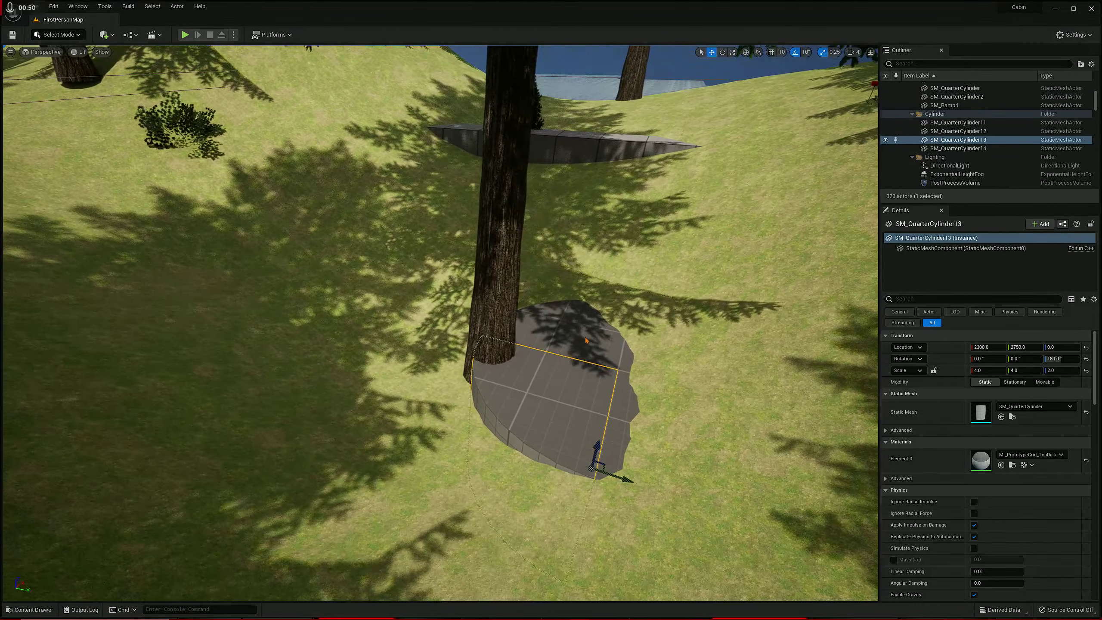
{"action": "key", "text": "Escape"}
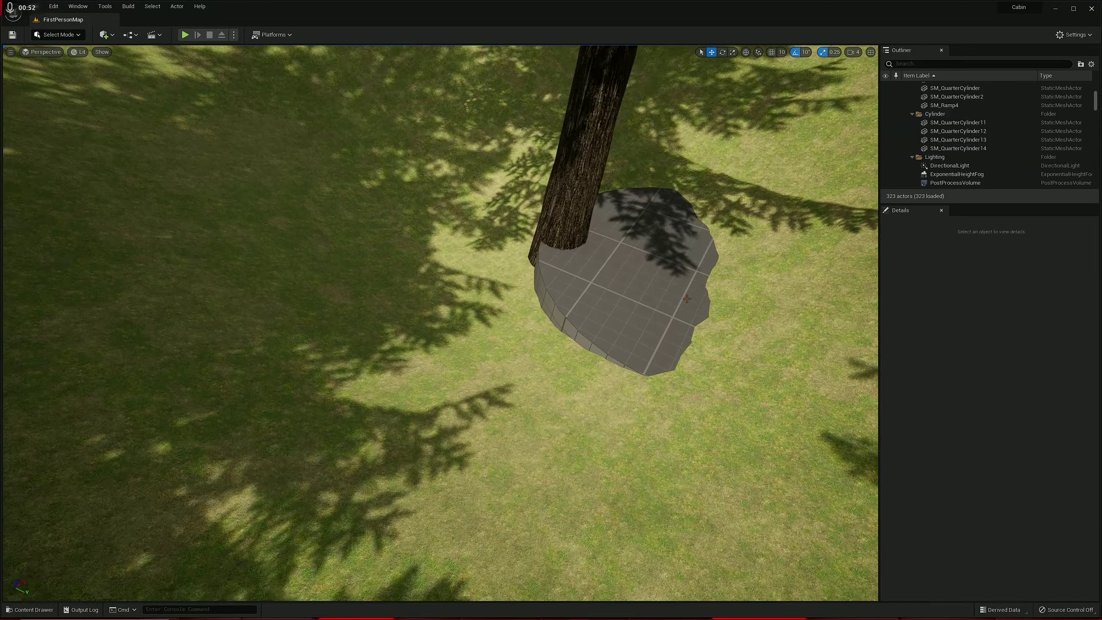
Delete the three quarter-cylinder platform pieces and the long grey platform strip
{"action": "left_click", "coordinate": [687, 299]}
{"action": "left_click", "coordinate": [671, 226], "text": "ctrl"}
{"action": "left_click", "coordinate": [602, 241], "text": "ctrl"}
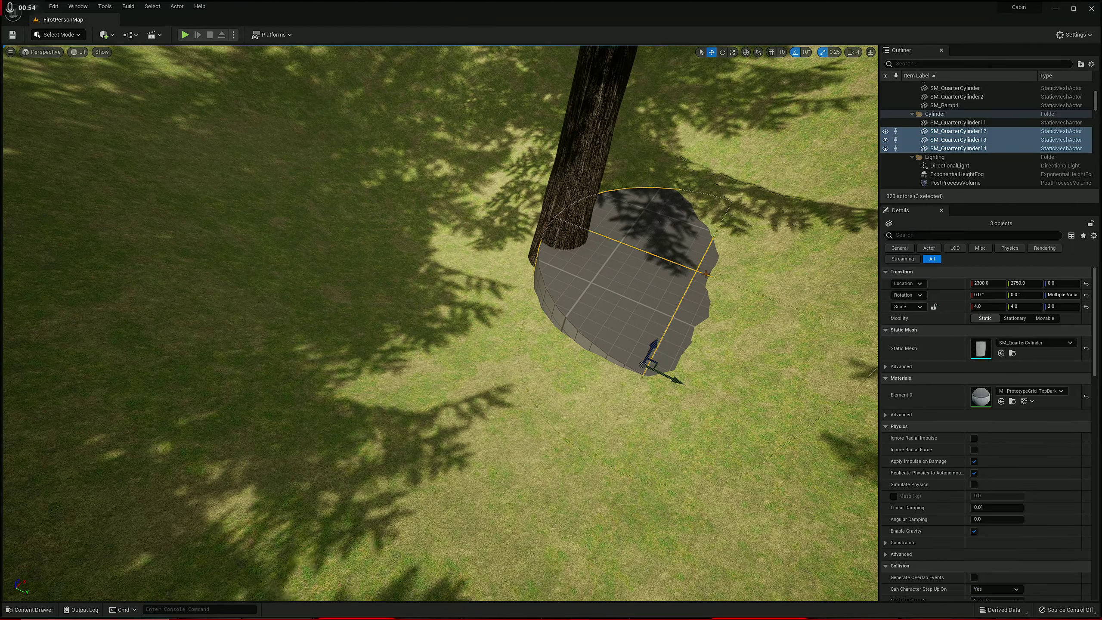
{"action": "right_click_drag", "start_coordinate": [439, 323], "coordinate": [466, 204]}
{"action": "key", "text": "Delete"}
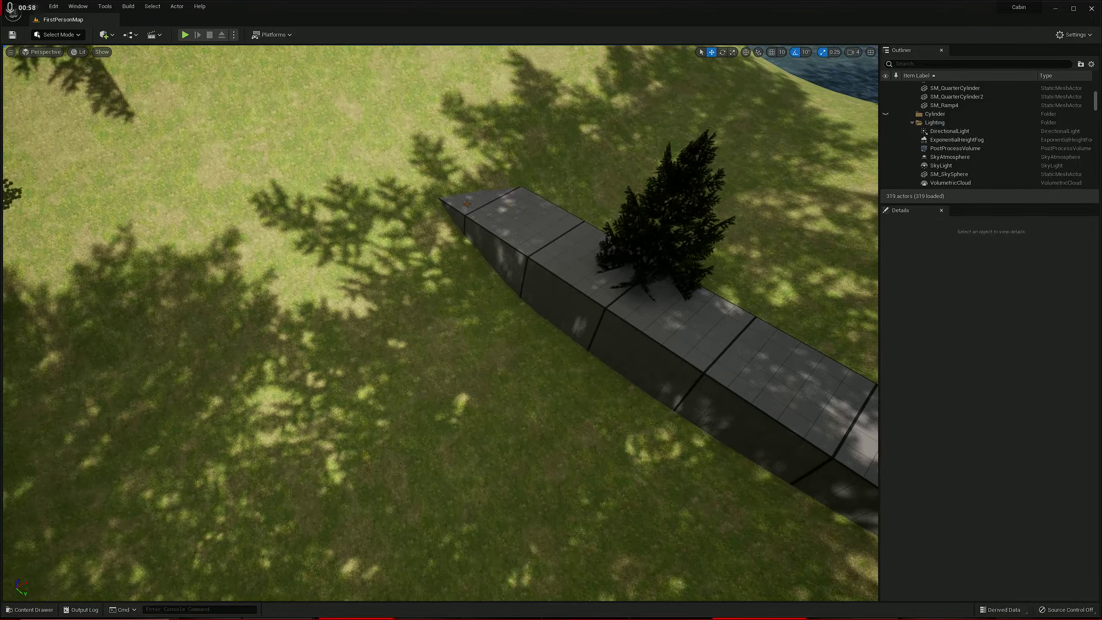
{"action": "left_click", "coordinate": [465, 204]}
{"action": "key", "text": "Delete"}
Delete two of the dark blocks sitting in the lake
{"action": "right_click_drag", "start_coordinate": [466, 204], "coordinate": [466, 204]}
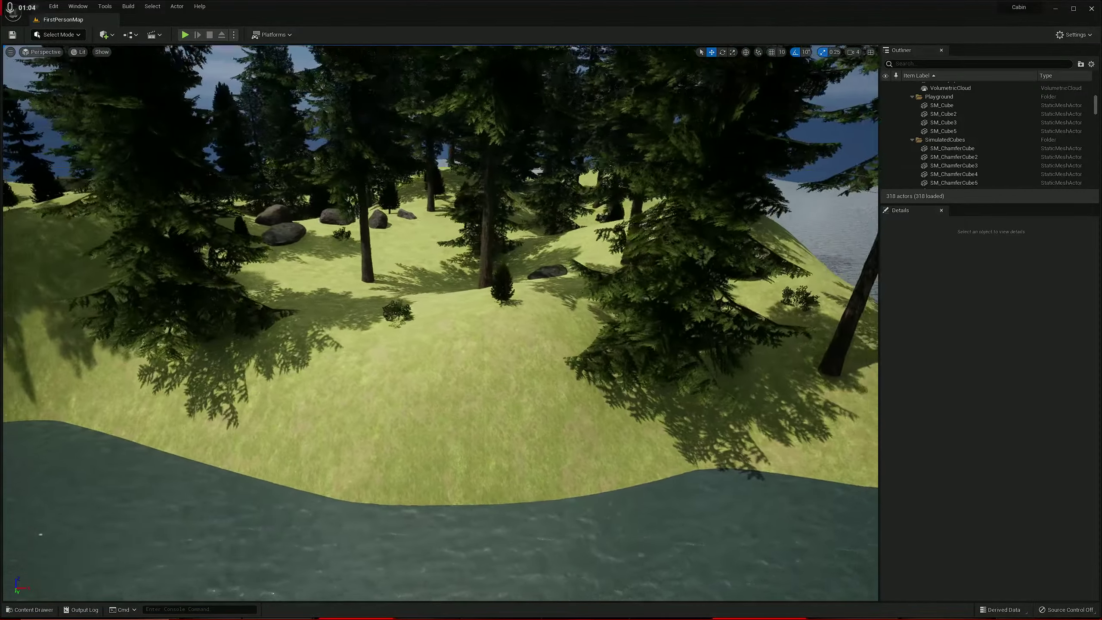
{"action": "right_click_drag", "start_coordinate": [535, 427], "coordinate": [535, 426]}
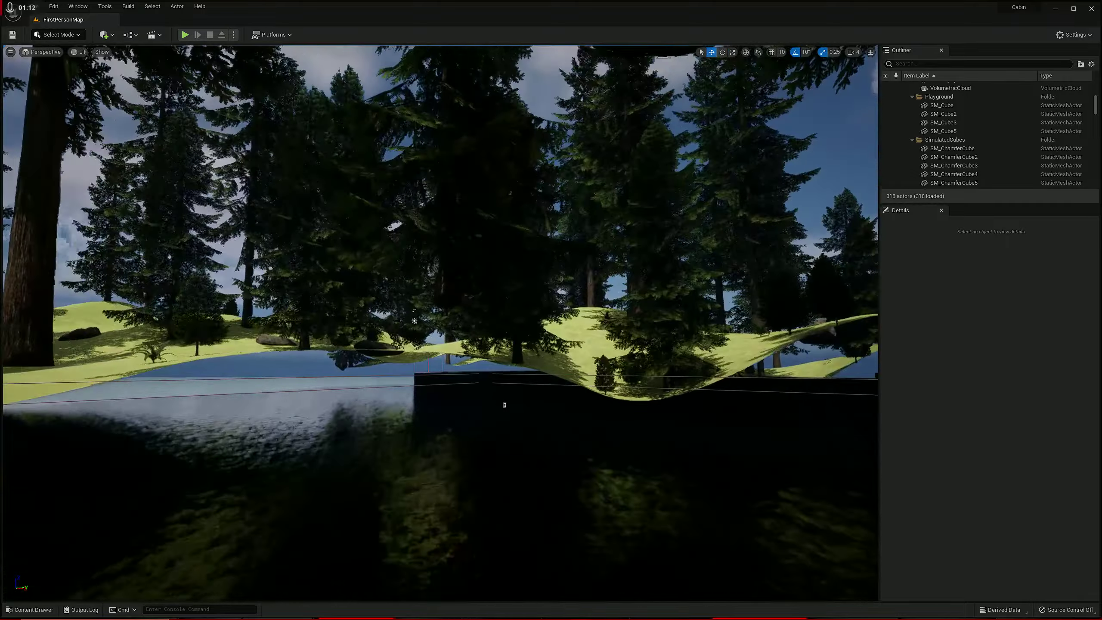
{"action": "right_click_drag", "start_coordinate": [505, 404], "coordinate": [791, 419]}
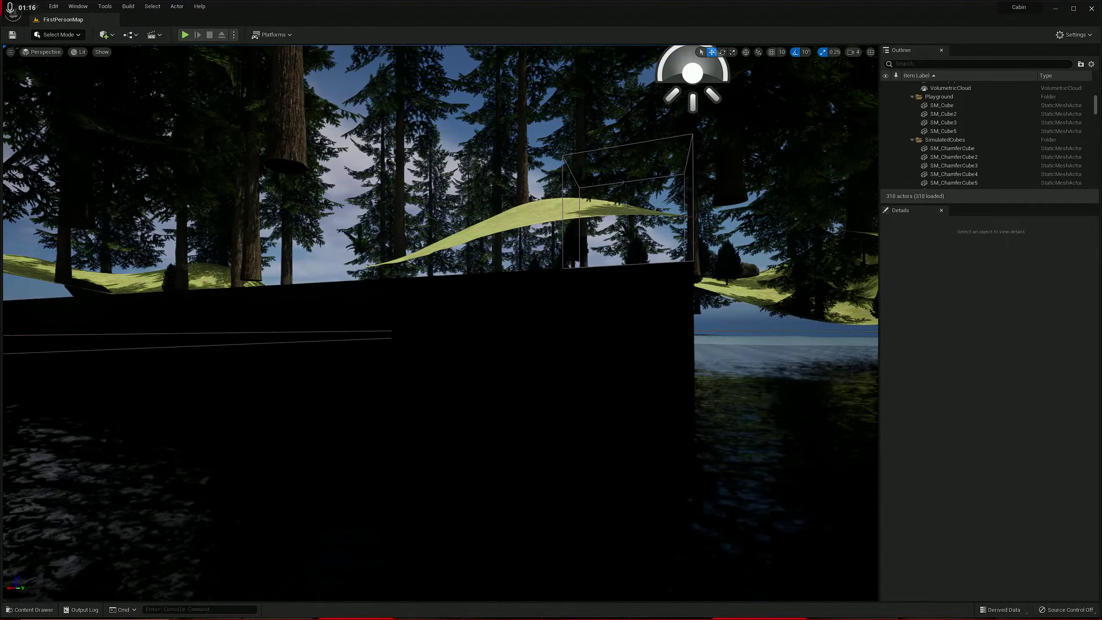
{"action": "left_click", "coordinate": [430, 414]}
{"action": "right_click_drag", "start_coordinate": [430, 413], "coordinate": [430, 414]}
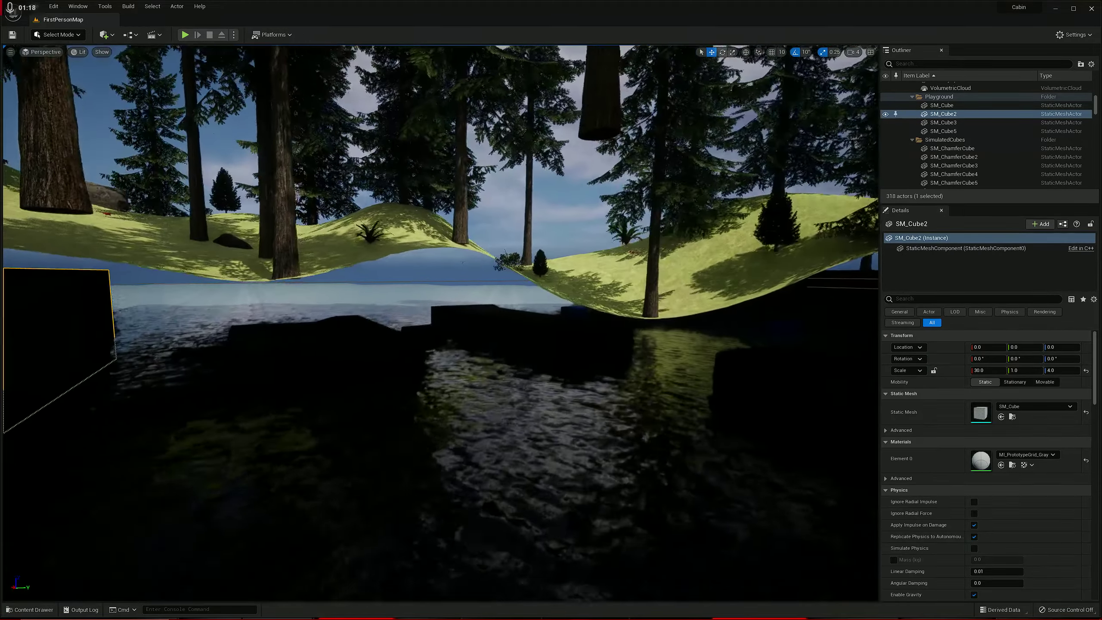
{"action": "key", "text": "Escape"}
{"action": "left_click", "coordinate": [332, 339]}
{"action": "key", "text": "Escape"}
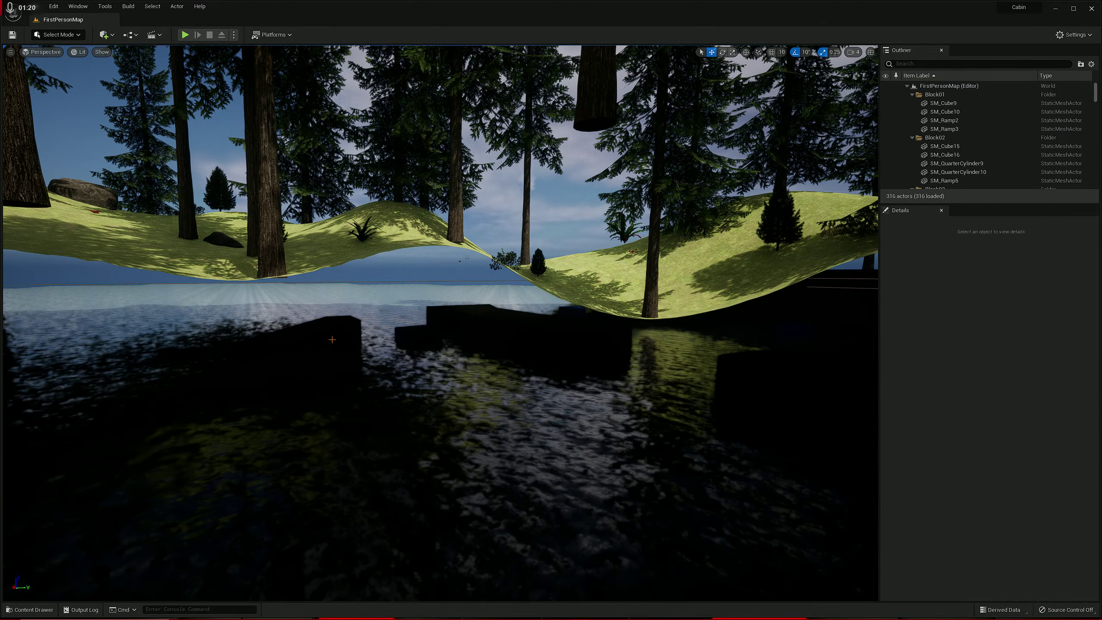
{"action": "left_click", "coordinate": [331, 339]}
{"action": "key", "text": "Delete"}
{"action": "left_click", "coordinate": [406, 312]}
{"action": "key", "text": "Delete"}
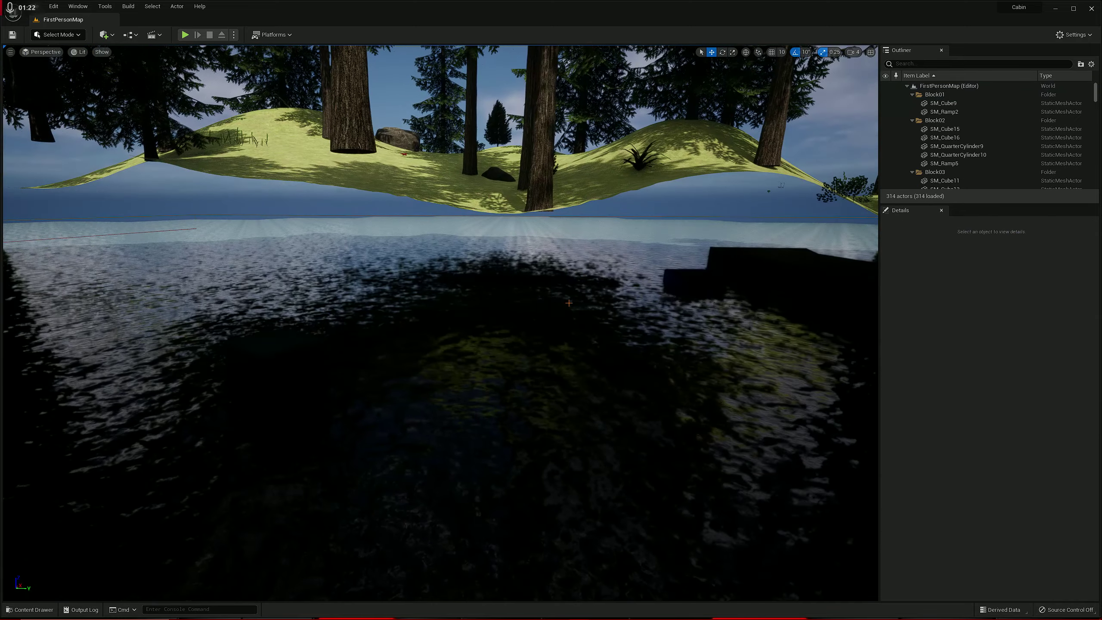
Select blocks SM_Cube8 through SM_Ramp4 in the Outliner and frame them
{"action": "left_click", "coordinate": [494, 291]}
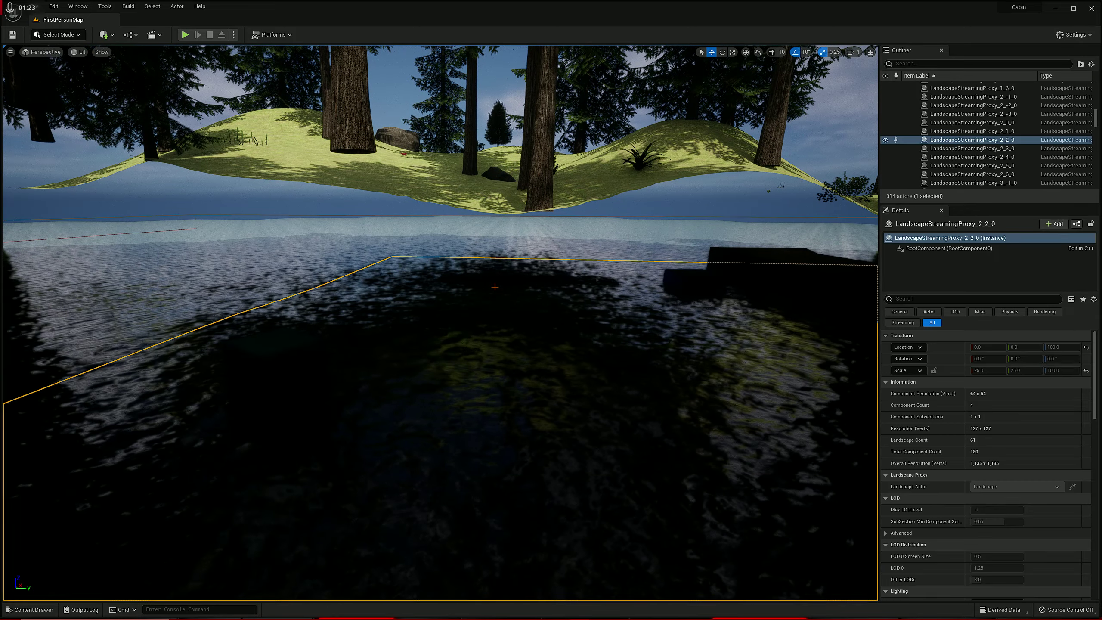
{"action": "left_click", "coordinate": [523, 284]}
{"action": "key", "text": "f"}
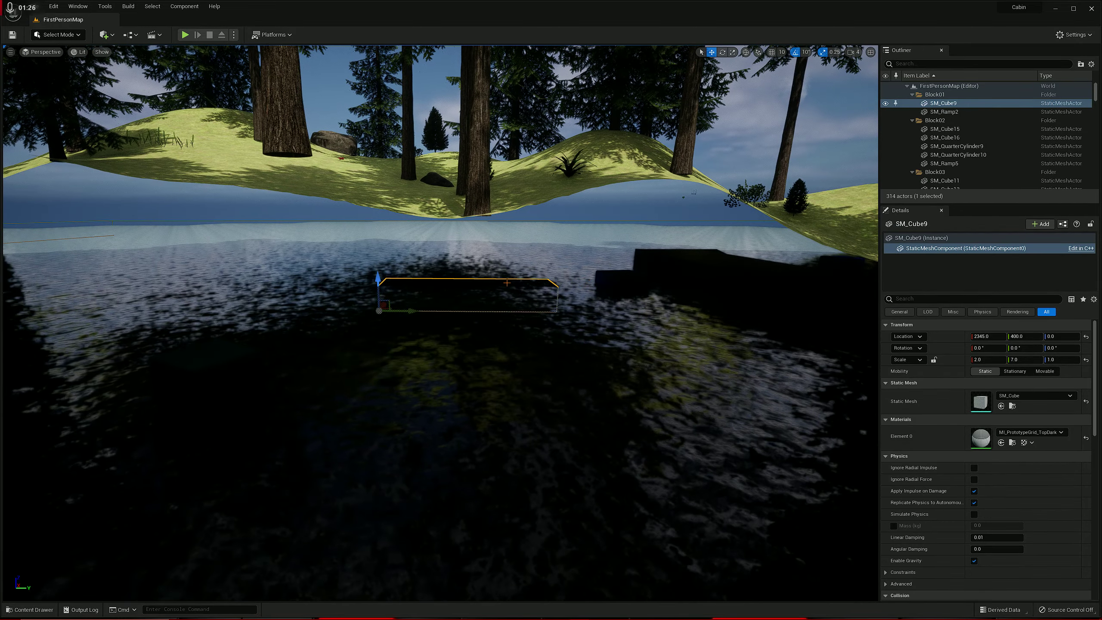
{"action": "left_click", "coordinate": [956, 103]}
{"action": "left_click", "coordinate": [951, 103], "text": "ctrl"}
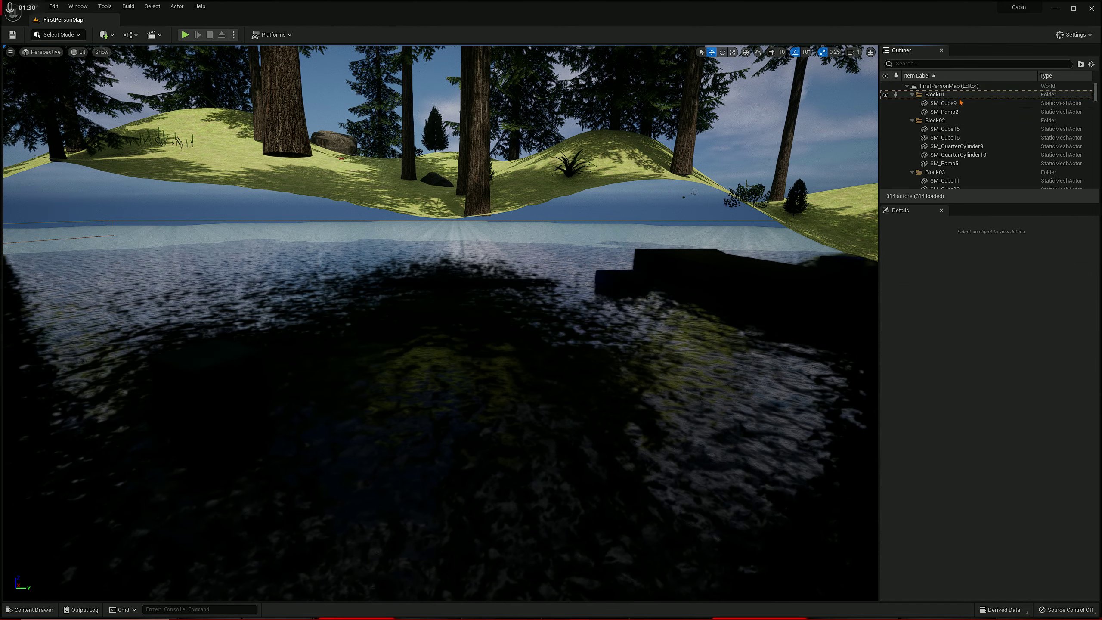
{"action": "scroll", "coordinate": [946, 105], "scroll_direction": "down", "scroll_amount": 3}
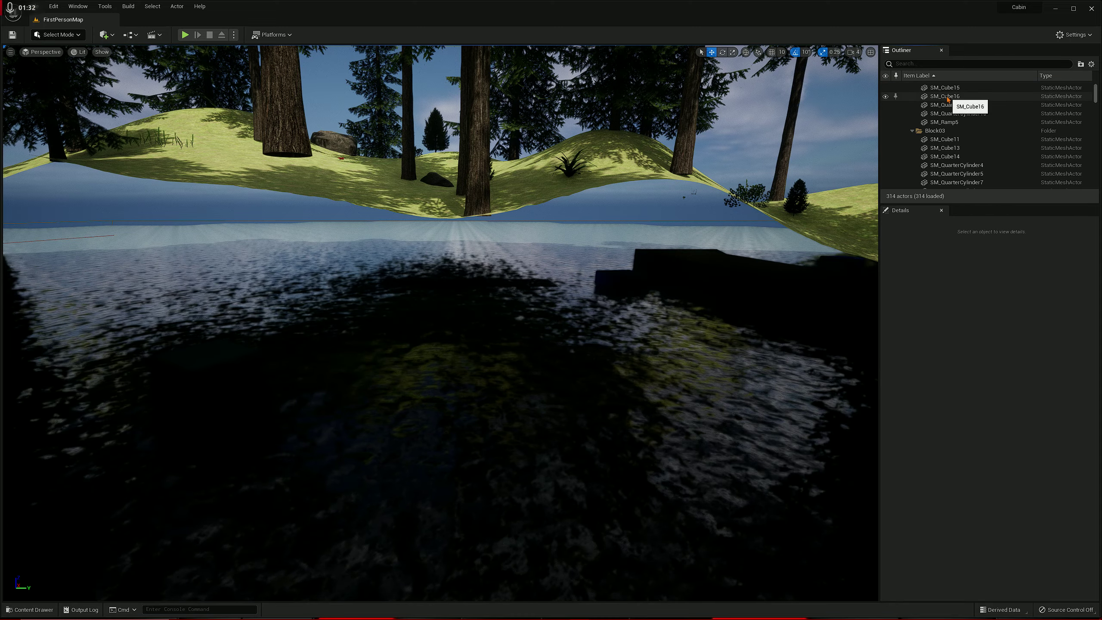
{"action": "scroll", "coordinate": [946, 110], "scroll_direction": "down", "scroll_amount": 3}
{"action": "scroll", "coordinate": [946, 113], "scroll_direction": "down", "scroll_amount": 2}
{"action": "scroll", "coordinate": [946, 112], "scroll_direction": "down", "scroll_amount": 1}
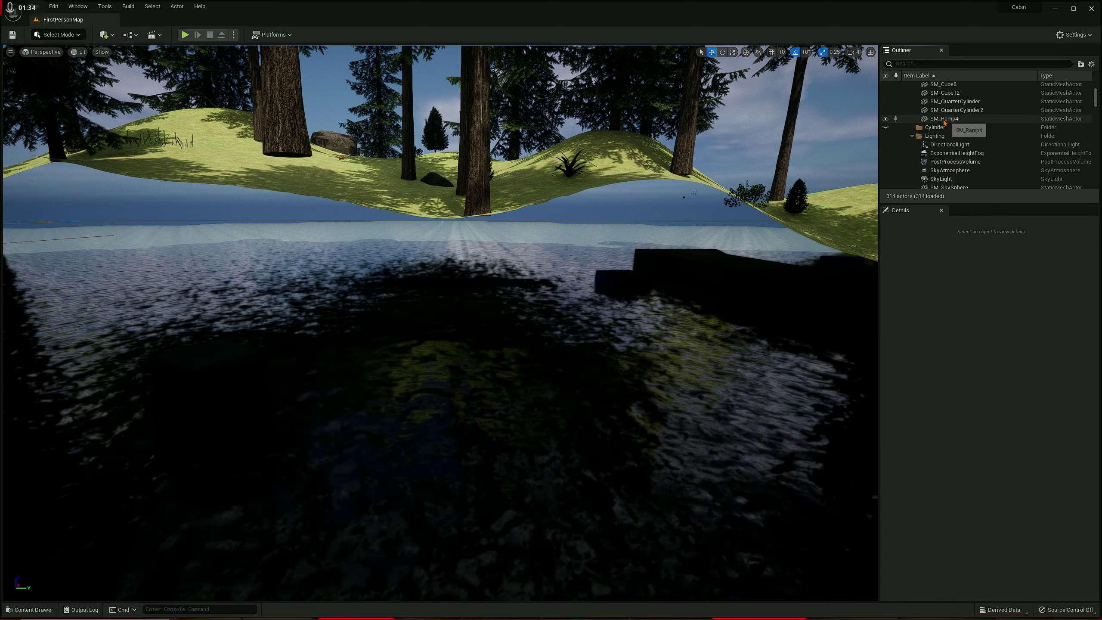
{"action": "left_click", "coordinate": [944, 119], "text": "shift"}
{"action": "key", "text": "f"}
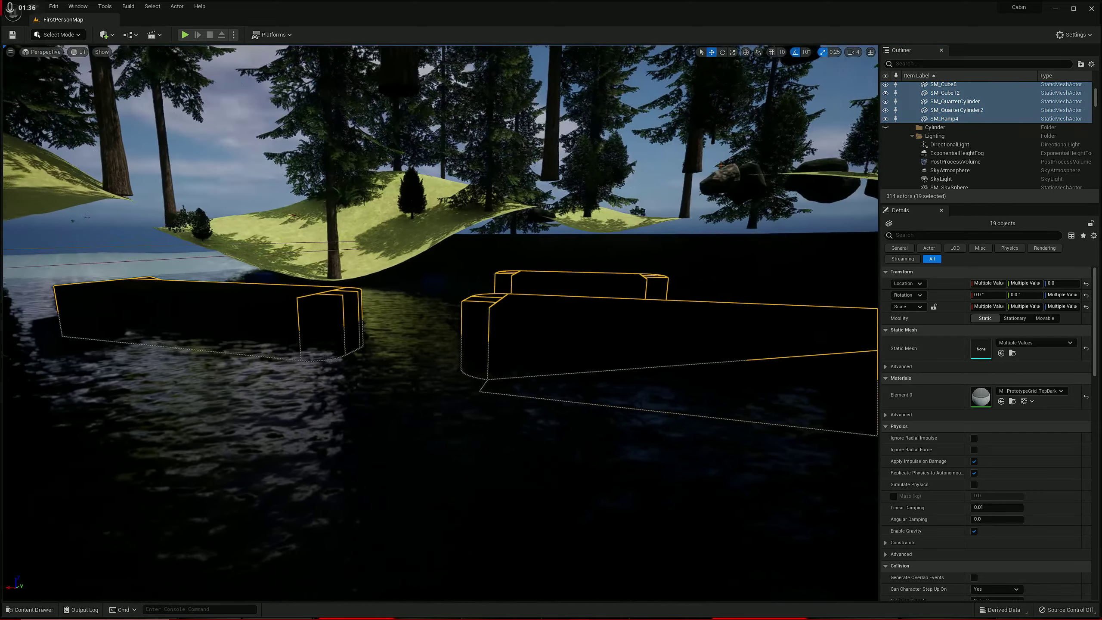
Delete the nineteen selected blocks, then inspect SM_ChamferCube and SM_Cube
{"action": "key", "text": "Delete"}
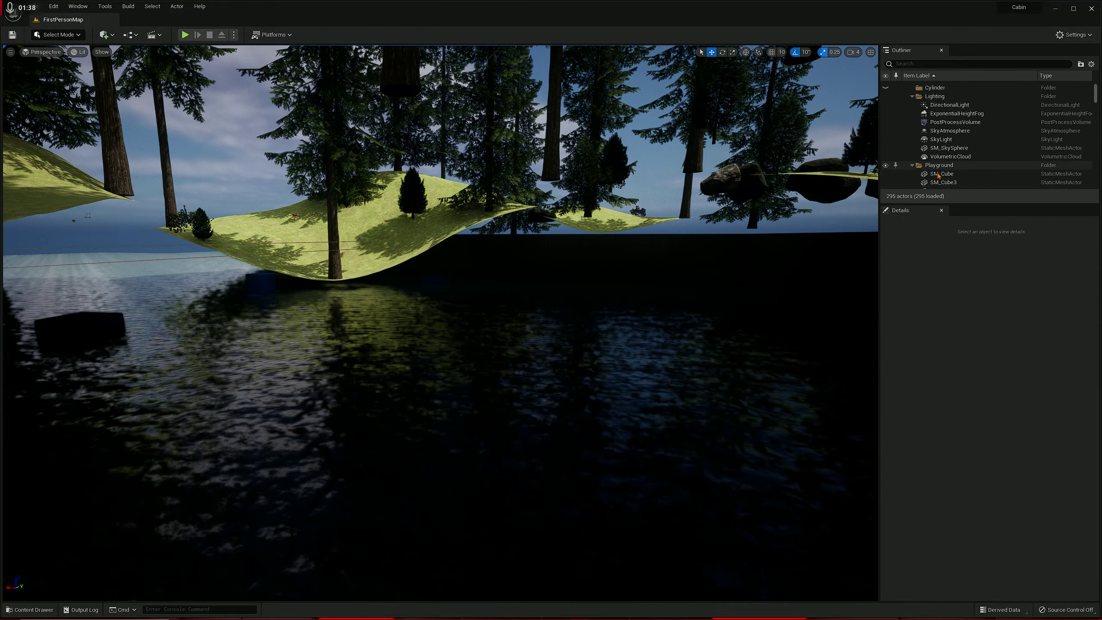
{"action": "scroll", "coordinate": [933, 175], "scroll_direction": "down", "scroll_amount": 3}
{"action": "left_click", "coordinate": [951, 138]}
{"action": "key", "text": "f"}
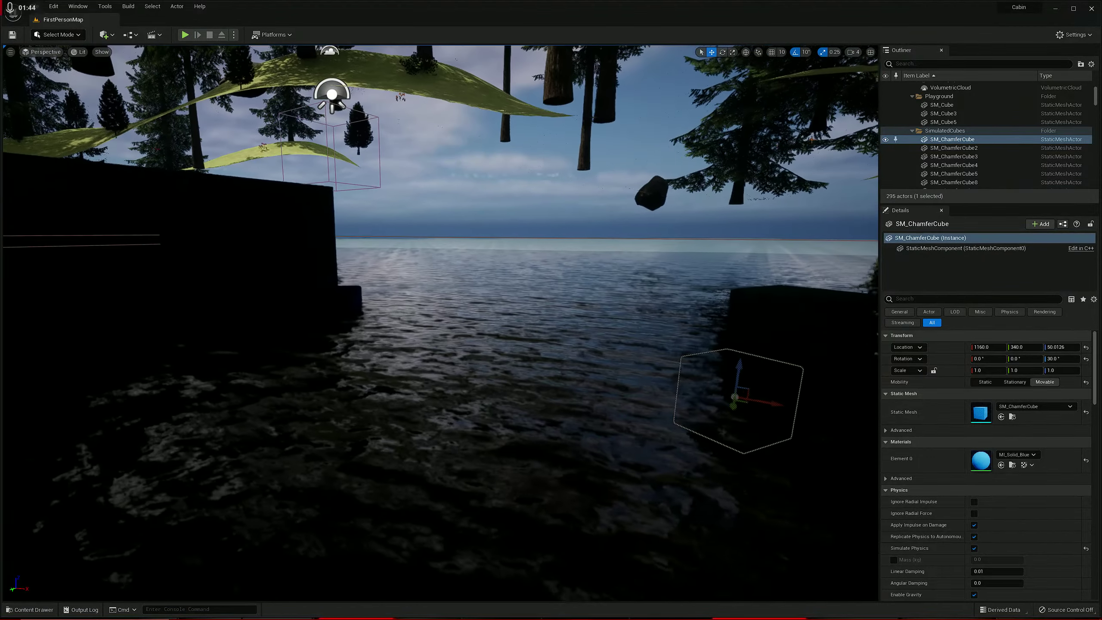
{"action": "scroll", "coordinate": [984, 136], "scroll_direction": "up", "scroll_amount": 2}
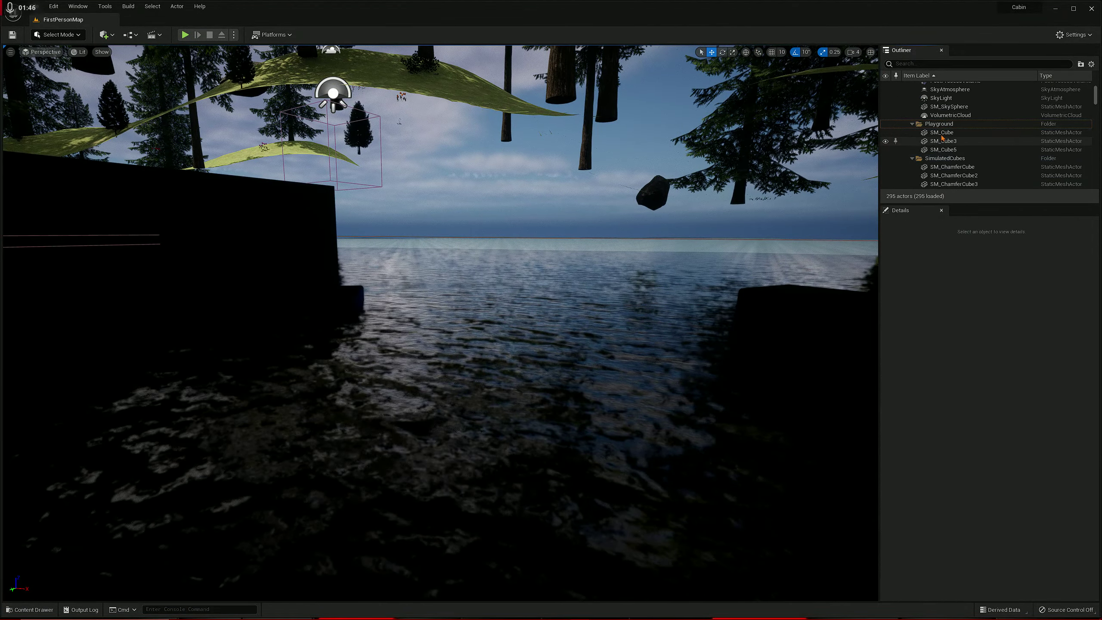
{"action": "left_click", "coordinate": [941, 132]}
{"action": "key", "text": "Escape"}
{"action": "scroll", "coordinate": [942, 141], "scroll_direction": "down", "scroll_amount": 1}
{"action": "scroll", "coordinate": [944, 129], "scroll_direction": "down", "scroll_amount": 1}
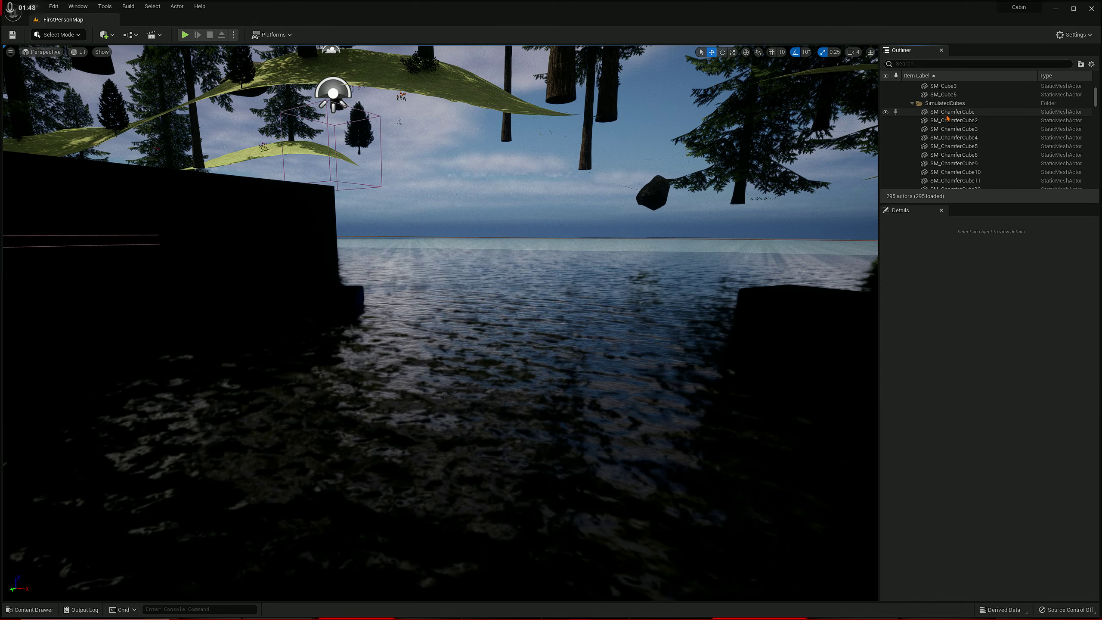
{"action": "scroll", "coordinate": [947, 119], "scroll_direction": "down", "scroll_amount": 1}
{"action": "scroll", "coordinate": [946, 119], "scroll_direction": "down", "scroll_amount": 2}
{"action": "scroll", "coordinate": [950, 116], "scroll_direction": "down", "scroll_amount": 2}
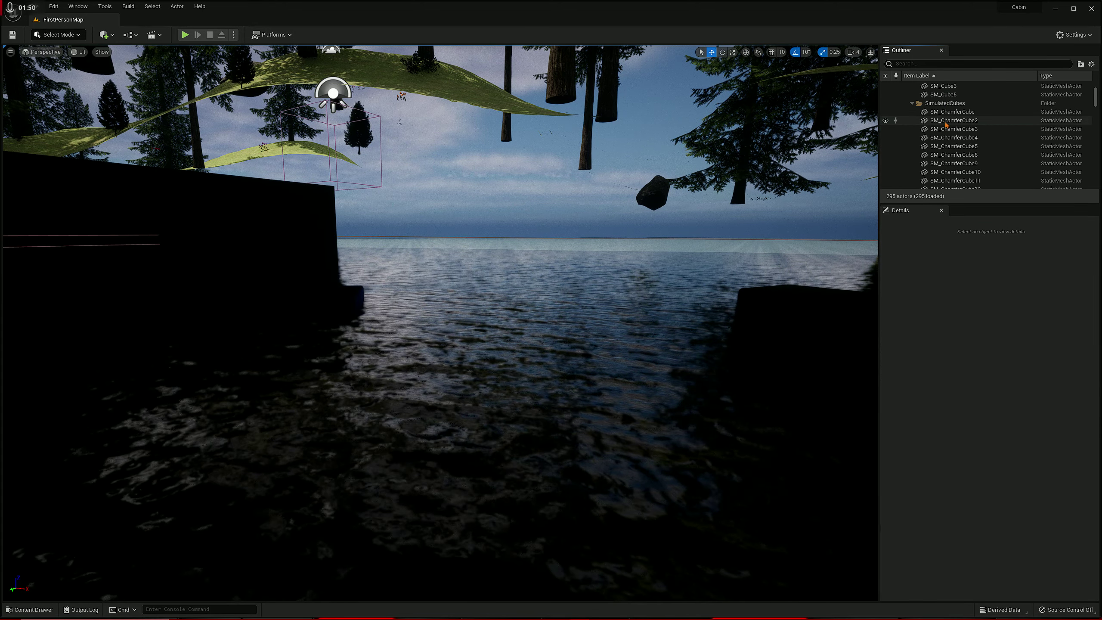
{"action": "scroll", "coordinate": [953, 114], "scroll_direction": "down", "scroll_amount": 1}
Delete the SM_ChamferCube actors selected in the Outliner, leaving 276 actors
{"action": "left_click", "coordinate": [947, 103], "text": "shift"}
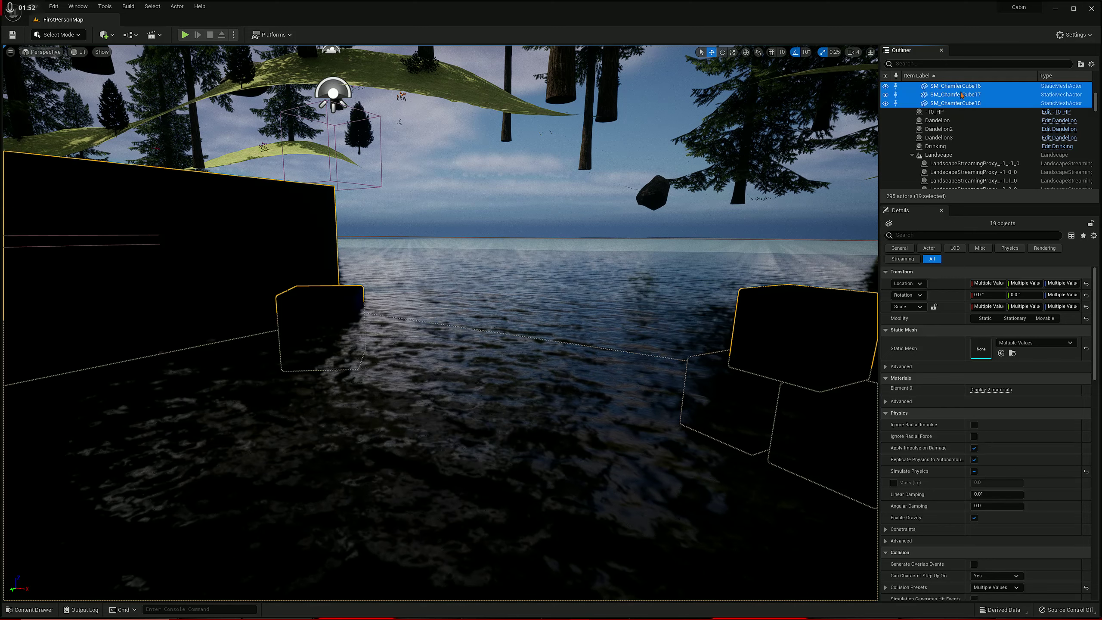
{"action": "right_click", "coordinate": [961, 93]}
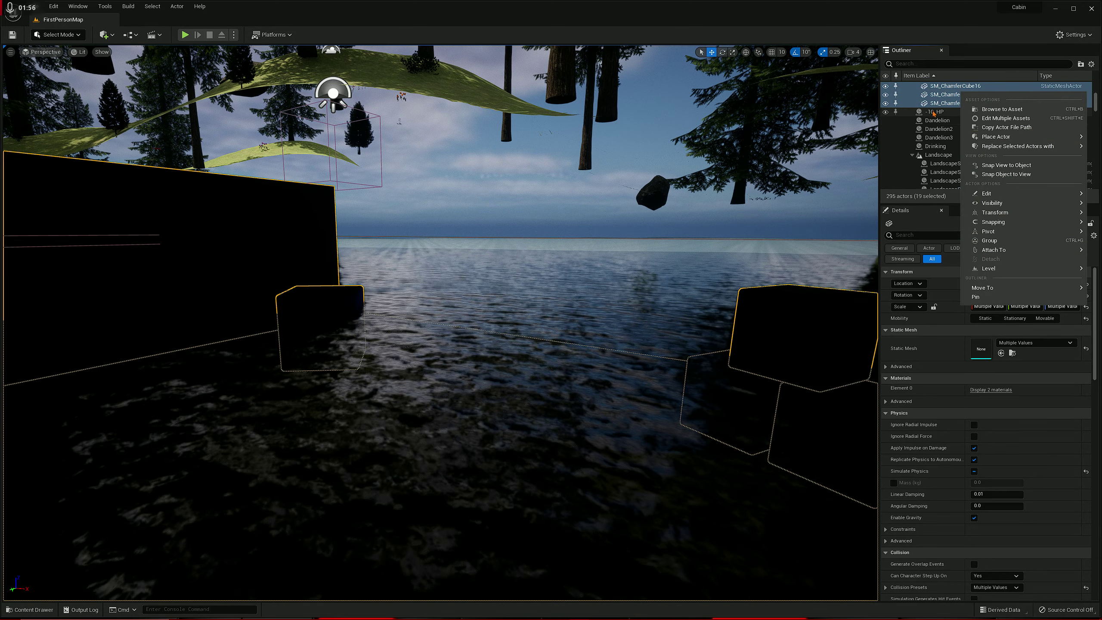
{"action": "left_click", "coordinate": [933, 104]}
{"action": "scroll", "coordinate": [936, 121], "scroll_direction": "up", "scroll_amount": 3}
{"action": "scroll", "coordinate": [936, 126], "scroll_direction": "up", "scroll_amount": 2}
{"action": "scroll", "coordinate": [938, 134], "scroll_direction": "up", "scroll_amount": 2}
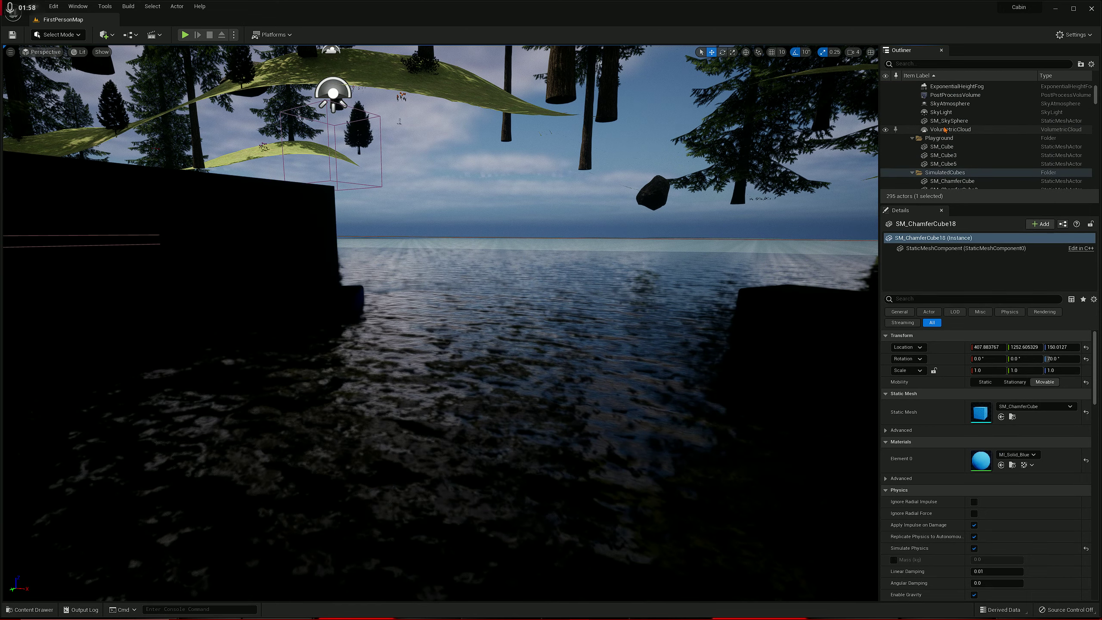
{"action": "left_click", "coordinate": [940, 140], "text": "shift"}
{"action": "scroll", "coordinate": [940, 145], "scroll_direction": "down", "scroll_amount": 5}
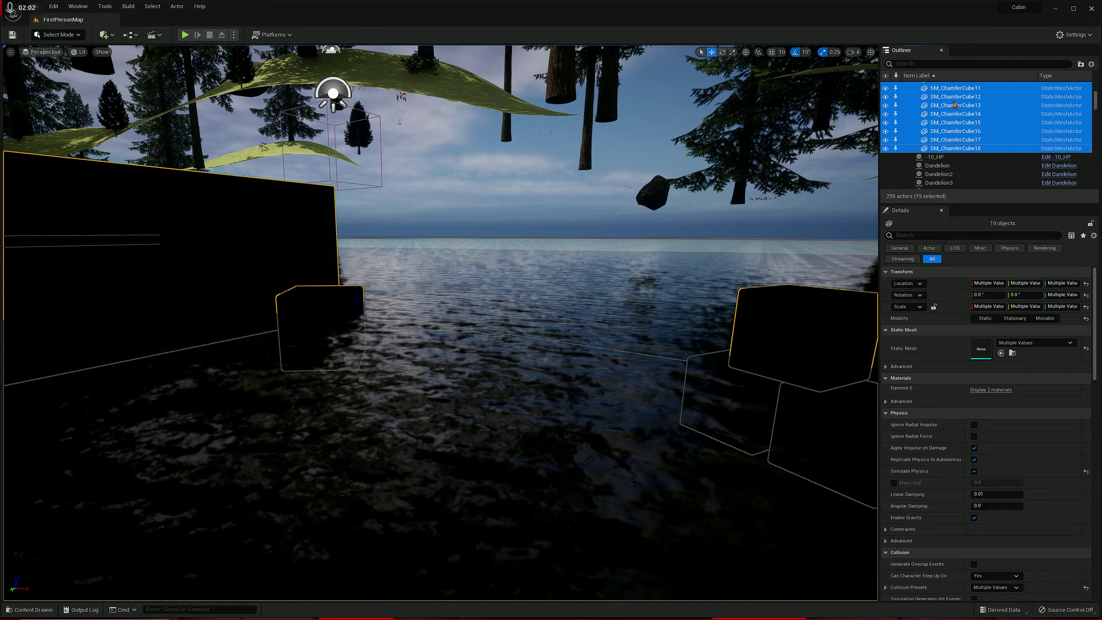
{"action": "key", "text": "Delete"}
{"action": "mouse_move", "coordinate": [439, 345]}
{"action": "right_mouse_down"}
{"action": "mouse_move", "coordinate": [439, 189]}
{"action": "mouse_move", "coordinate": [439, 327]}
{"action": "mouse_move", "coordinate": [517, 336]}
{"action": "mouse_move", "coordinate": [516, 353]}
{"action": "right_mouse_up"}
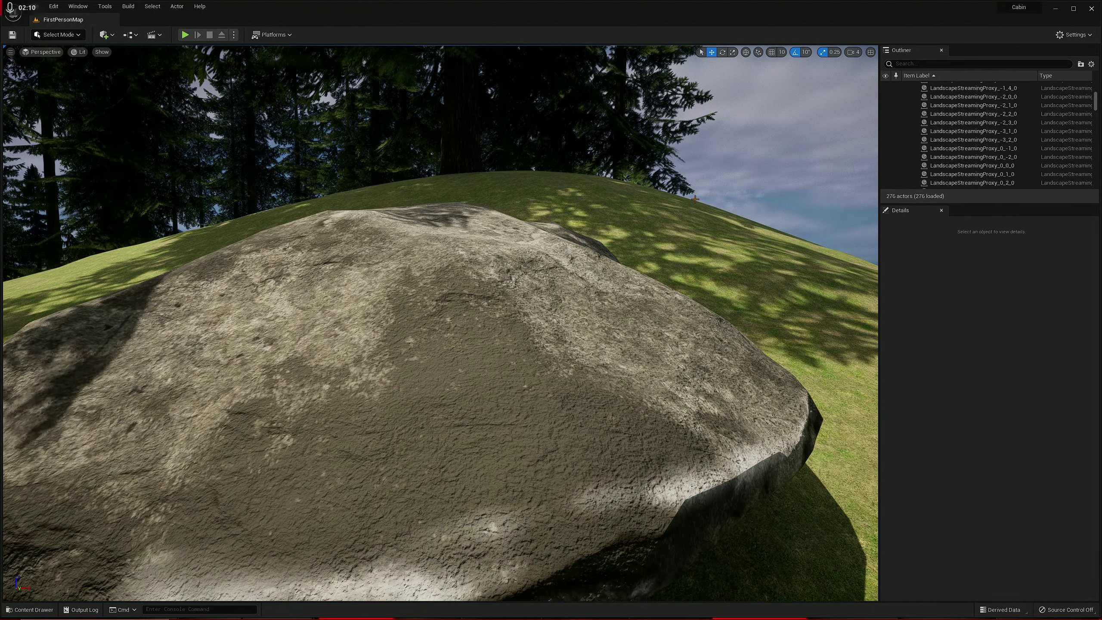
{"action": "right_click_drag", "start_coordinate": [516, 353], "coordinate": [516, 352]}
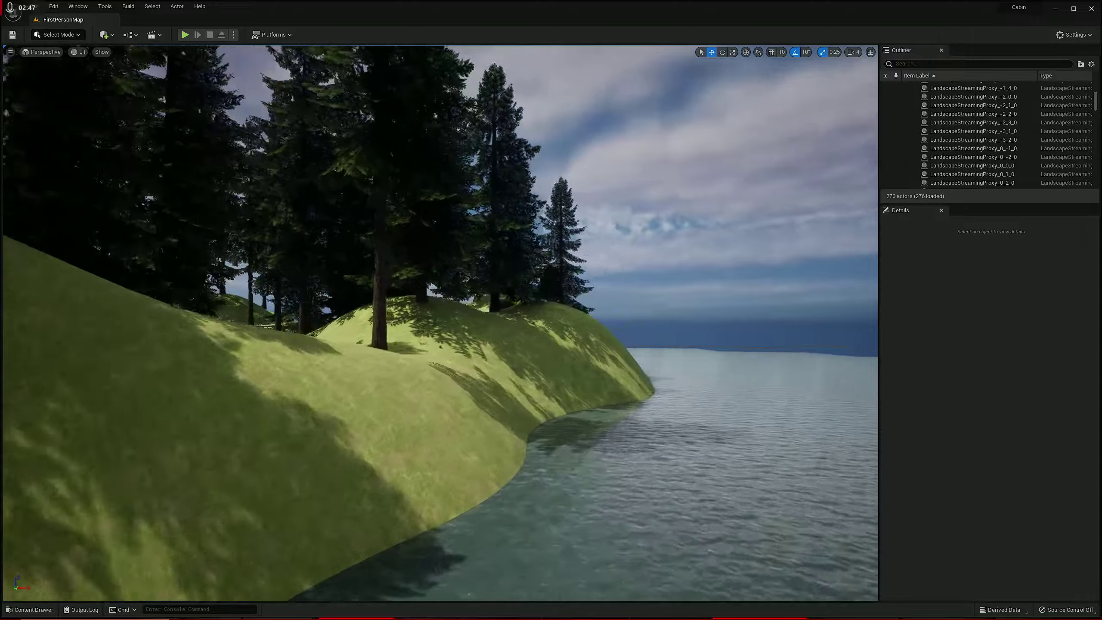
{"action": "right_click_drag", "start_coordinate": [440, 323], "coordinate": [439, 362]}
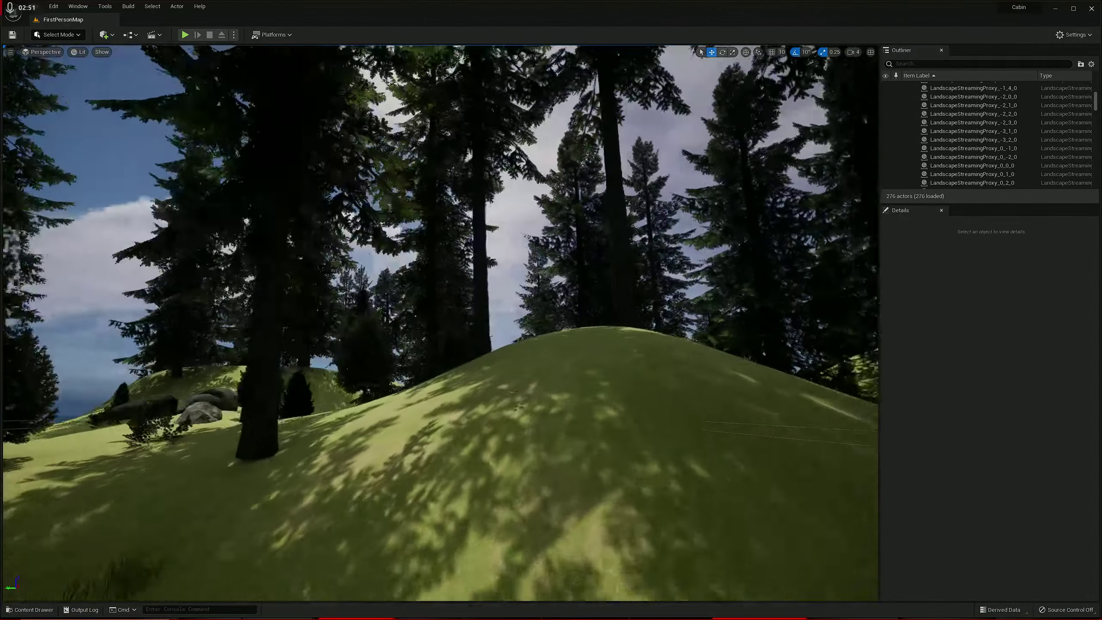
{"action": "right_click_drag", "start_coordinate": [439, 323], "coordinate": [441, 256]}
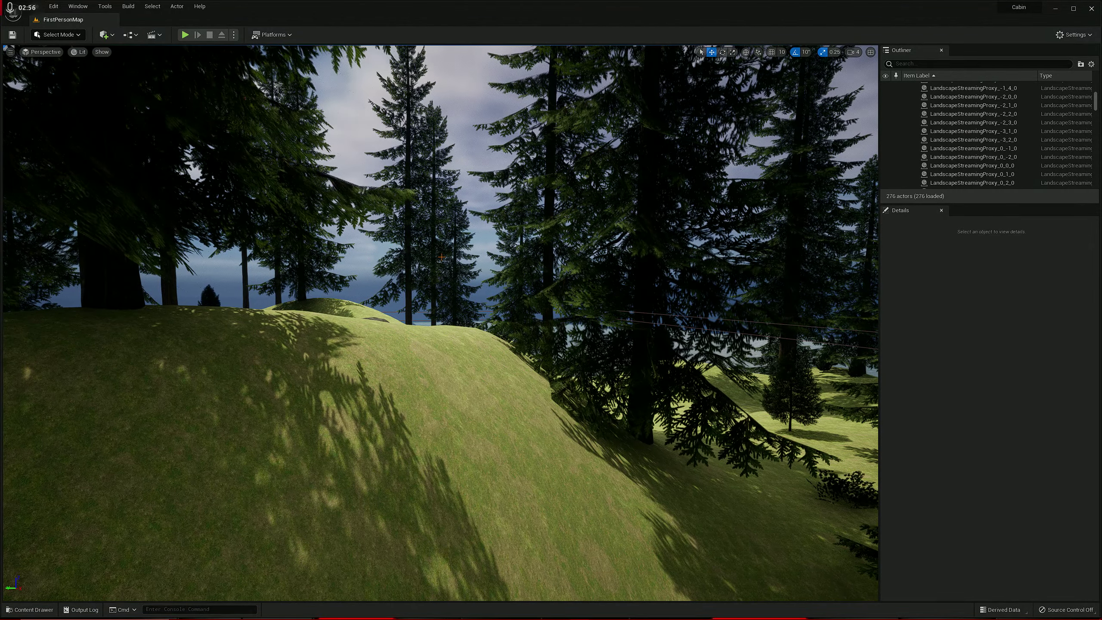
{"action": "right_click_drag", "start_coordinate": [439, 323], "coordinate": [439, 362]}
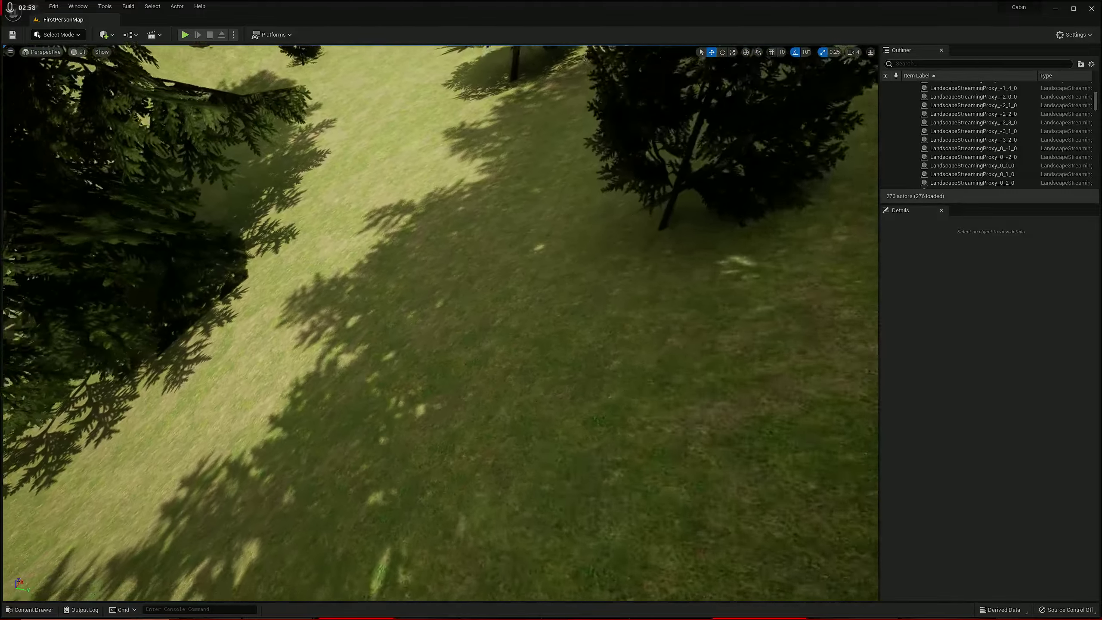
{"action": "right_click_drag", "start_coordinate": [439, 324], "coordinate": [439, 371]}
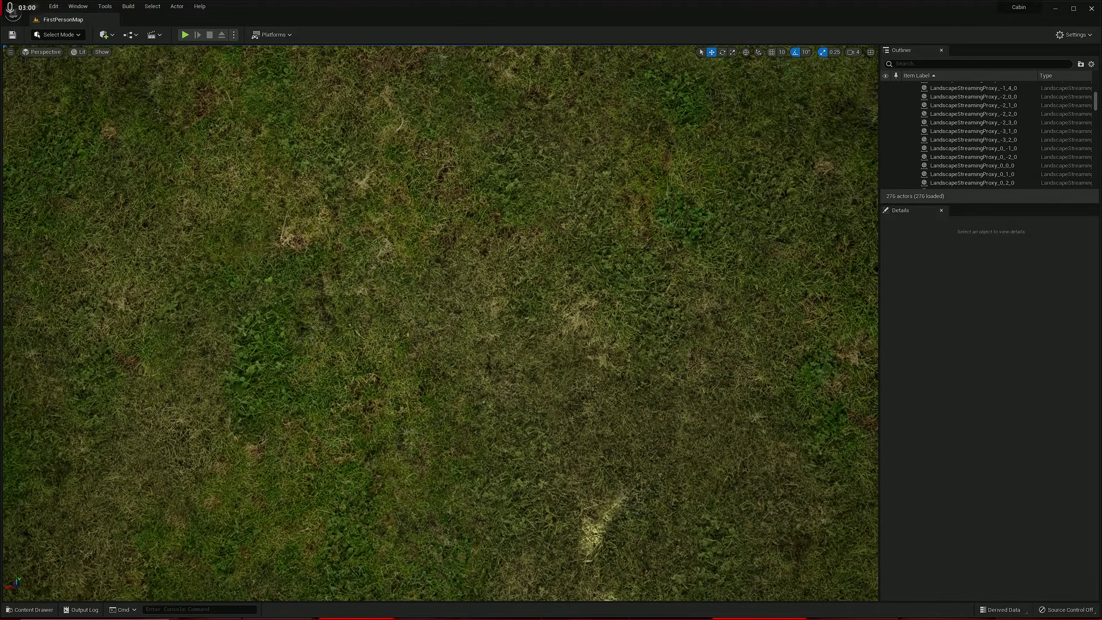
{"action": "right_click_drag", "start_coordinate": [439, 323], "coordinate": [439, 275]}
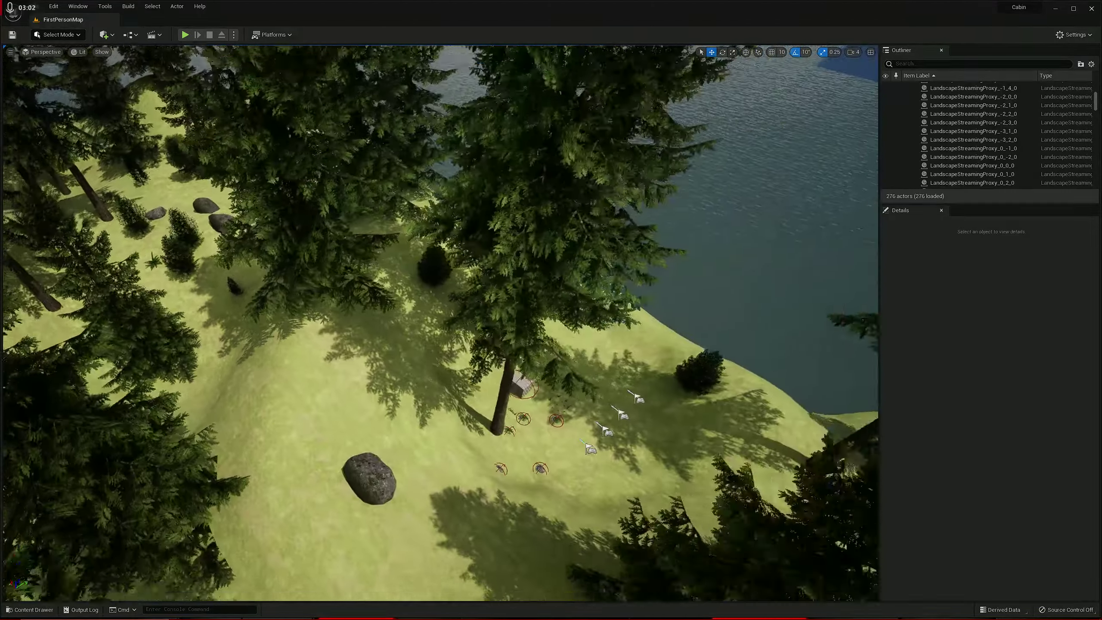
{"action": "mouse_move", "coordinate": [439, 323]}
{"action": "right_mouse_down"}
{"action": "mouse_move", "coordinate": [439, 259]}
{"action": "mouse_move", "coordinate": [439, 293]}
{"action": "mouse_move", "coordinate": [413, 344]}
{"action": "mouse_move", "coordinate": [430, 309]}
{"action": "right_mouse_up"}
{"action": "left_click", "coordinate": [439, 323]}
{"action": "left_click", "coordinate": [439, 129]}
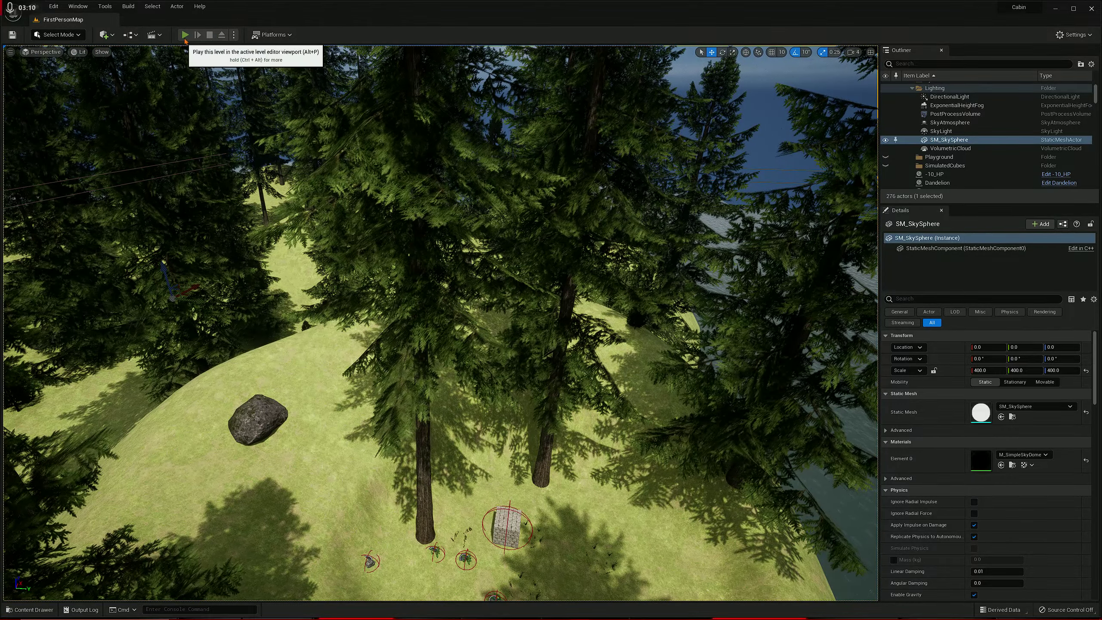
Play-test the level briefly, then set Number of Players to 2 in the Play options
{"action": "left_click", "coordinate": [186, 35]}
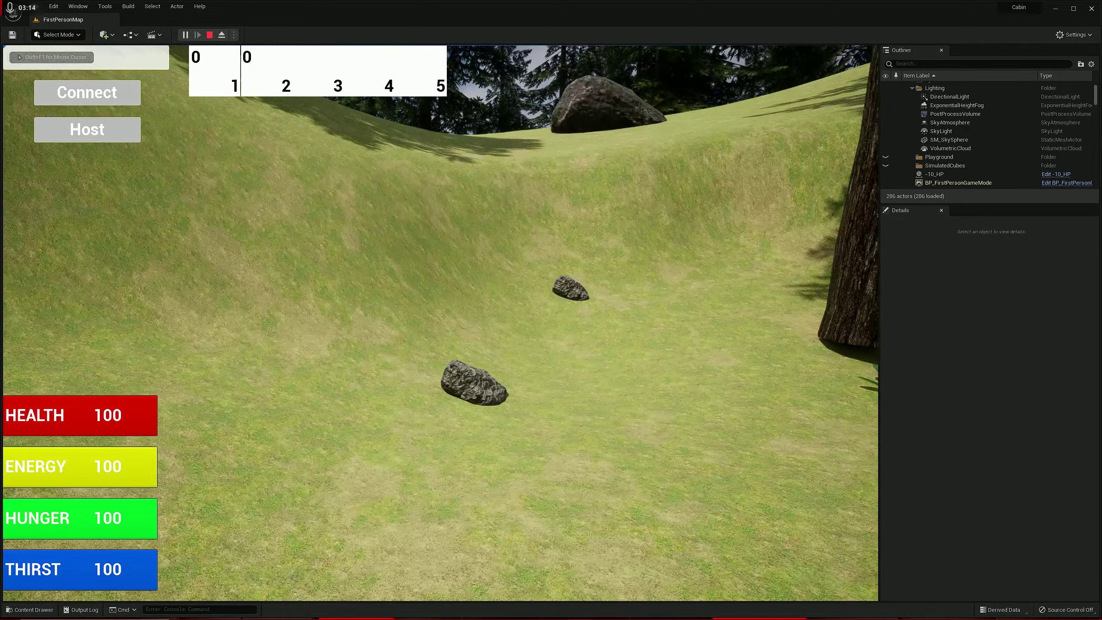
{"action": "key", "text": "Escape"}
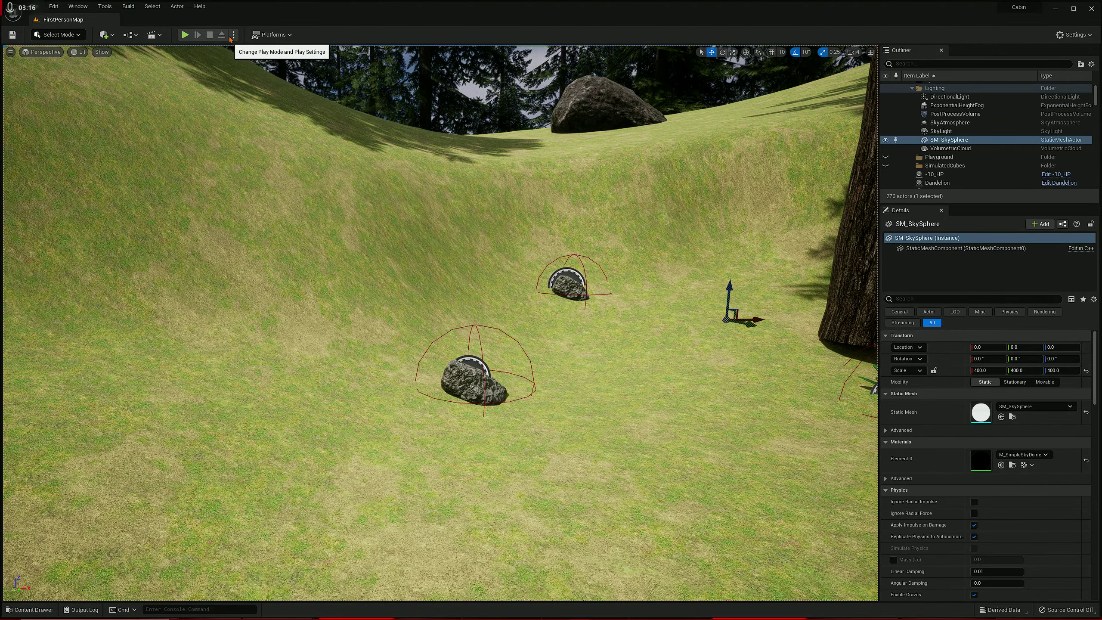
{"action": "left_click", "coordinate": [233, 35]}
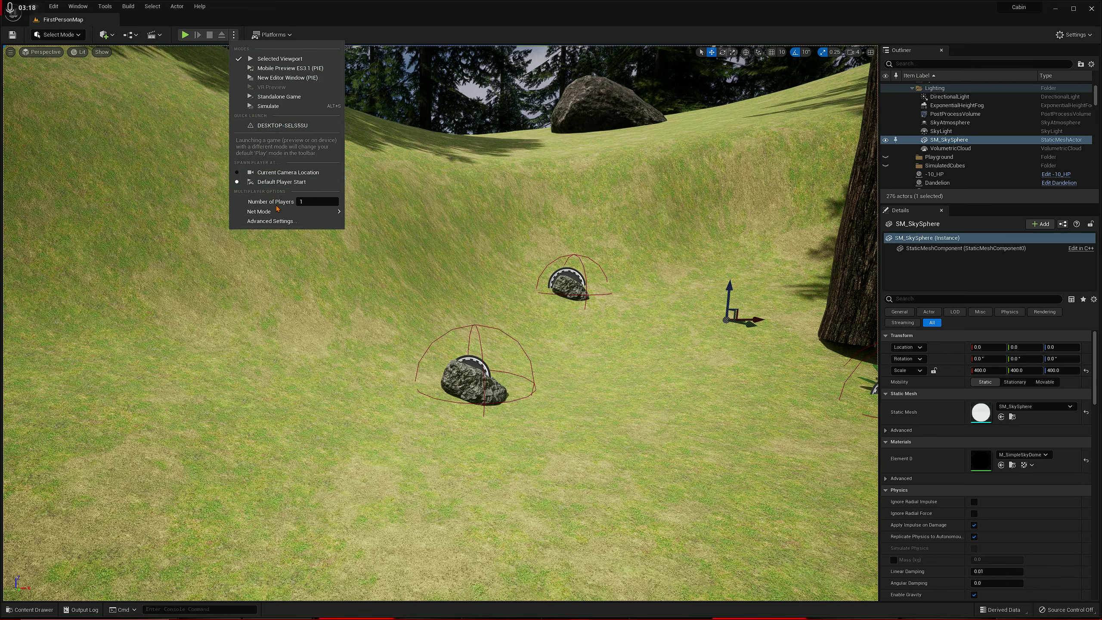
{"action": "left_click", "coordinate": [319, 202]}
{"action": "type", "text": "2"}
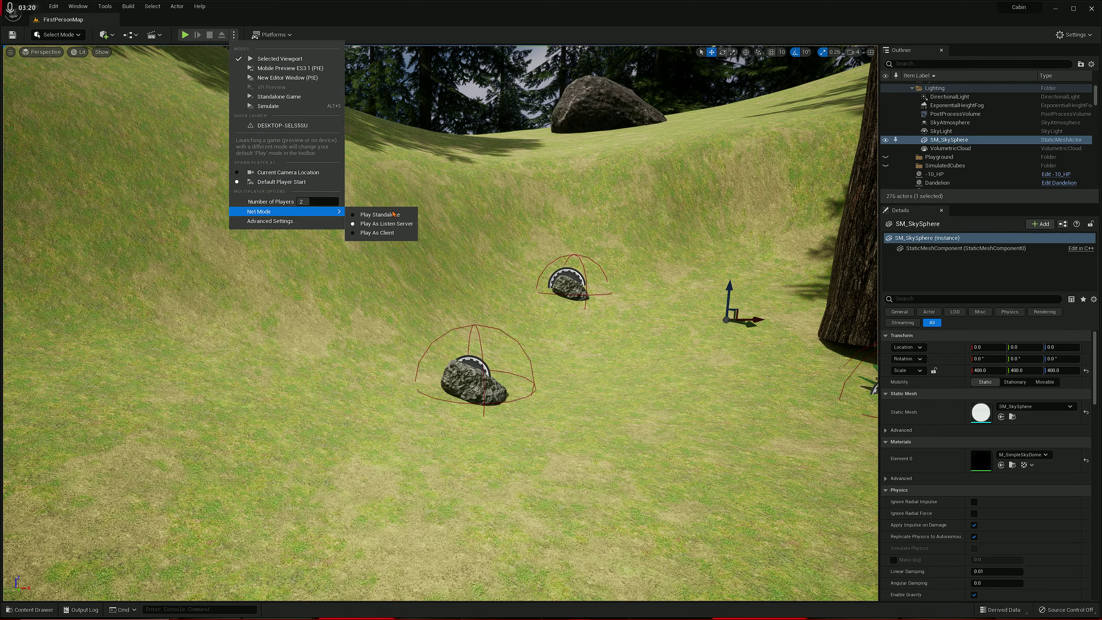
{"action": "right_click_drag", "start_coordinate": [412, 186], "coordinate": [419, 181]}
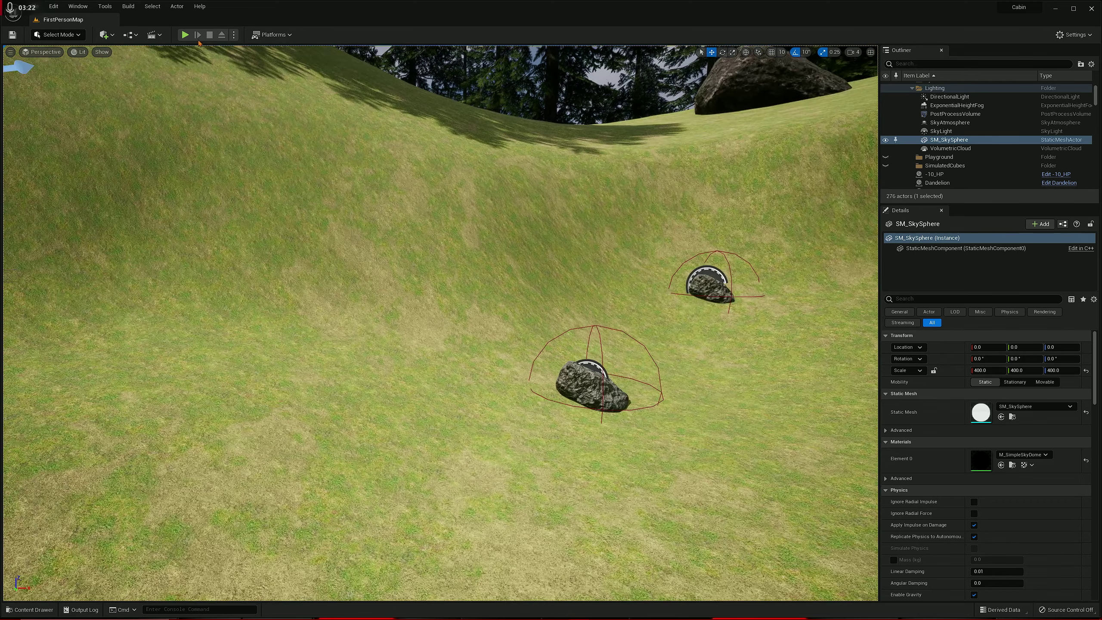
Launch the two-player test, move the client window top-right, and walk the client near the host
{"action": "left_click", "coordinate": [185, 34]}
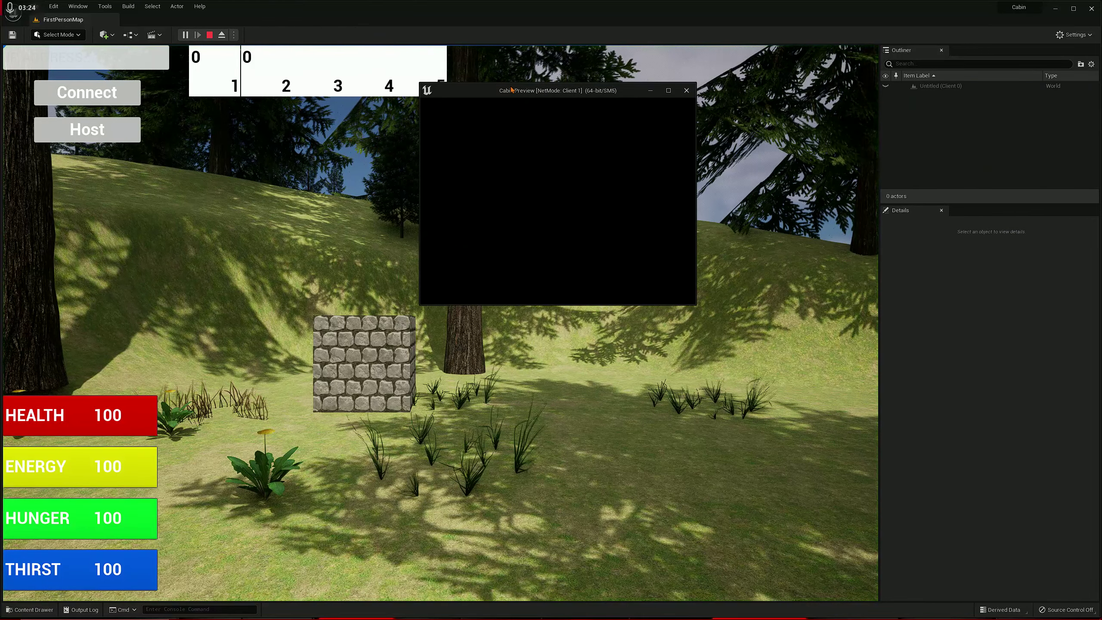
{"action": "left_click_drag", "start_coordinate": [511, 90], "coordinate": [693, 43]}
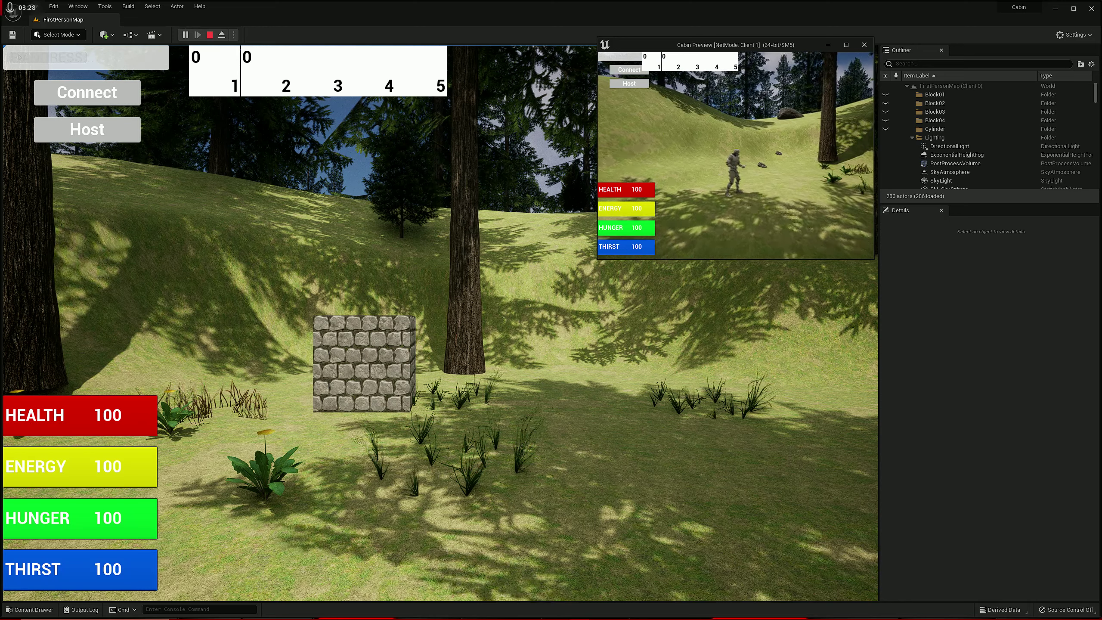
{"action": "key", "text": "w"}
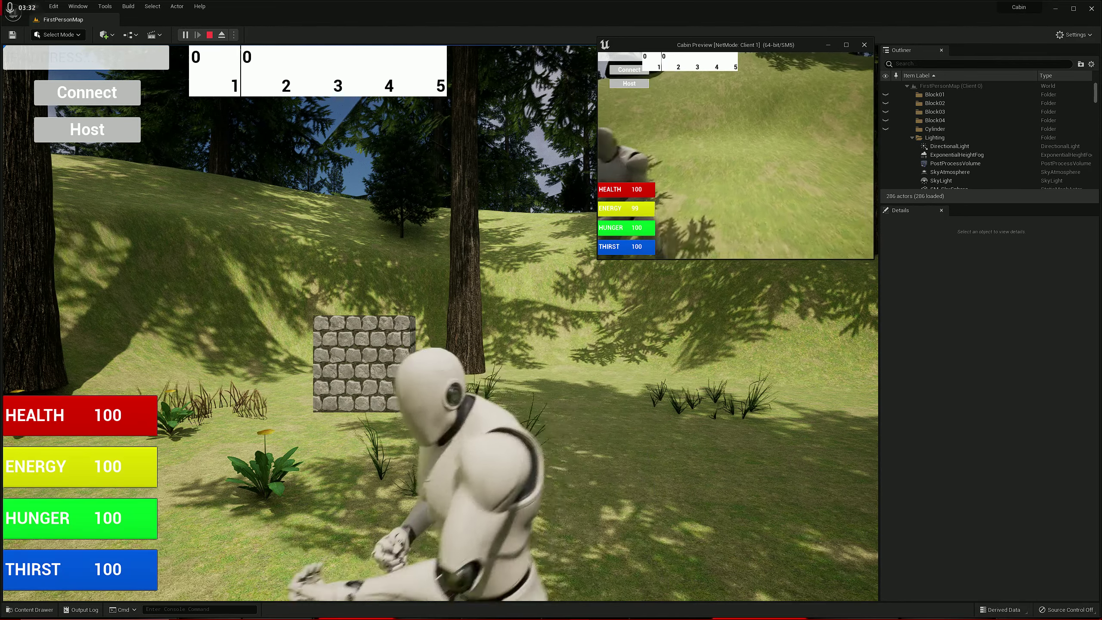
{"action": "key", "text": "s"}
{"action": "key", "text": "w"}
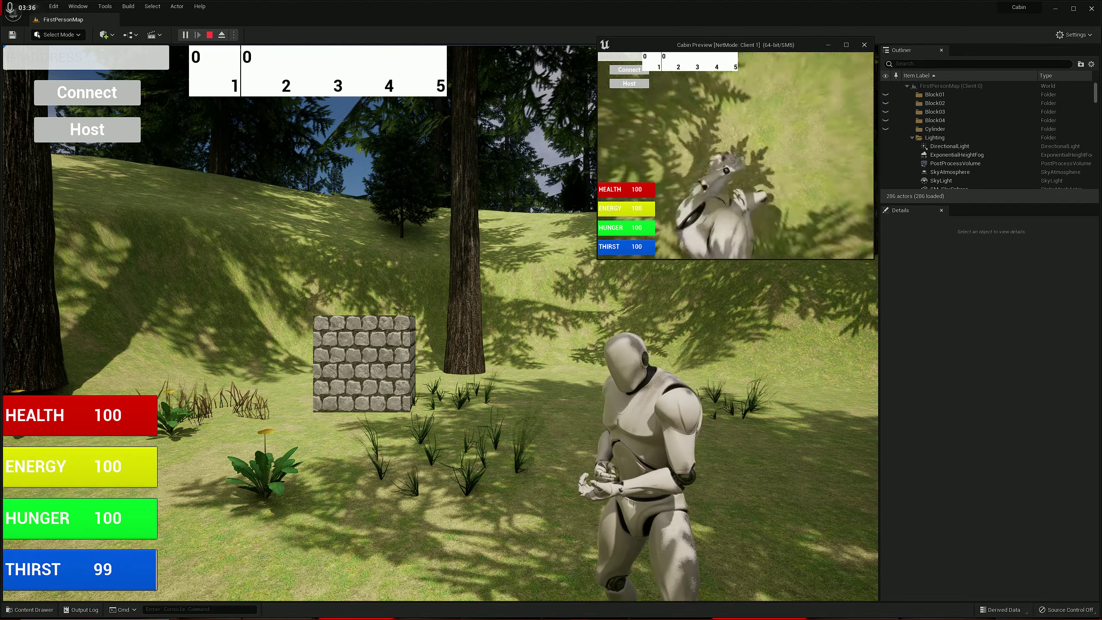
{"action": "key", "text": "s"}
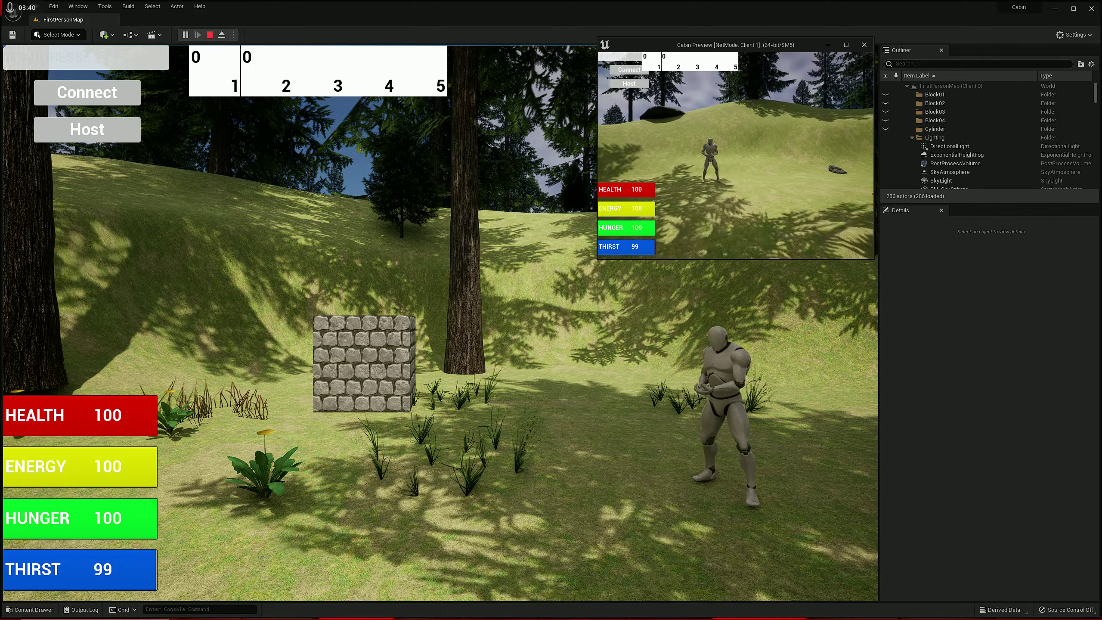
{"action": "key", "text": "s"}
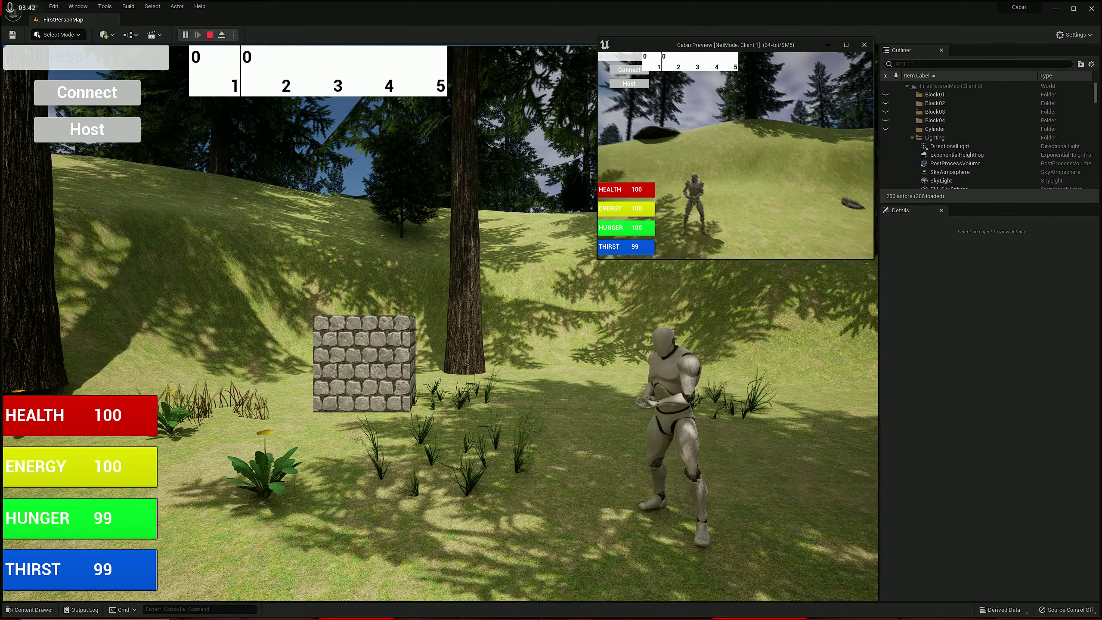
{"action": "key", "text": "w"}
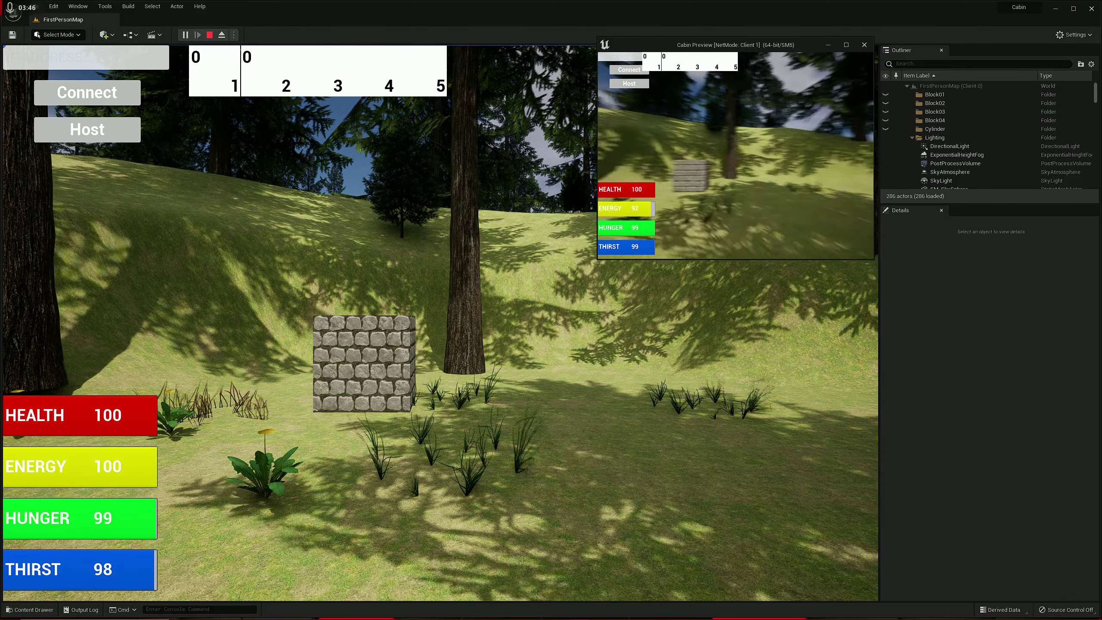
{"action": "key", "text": "a"}
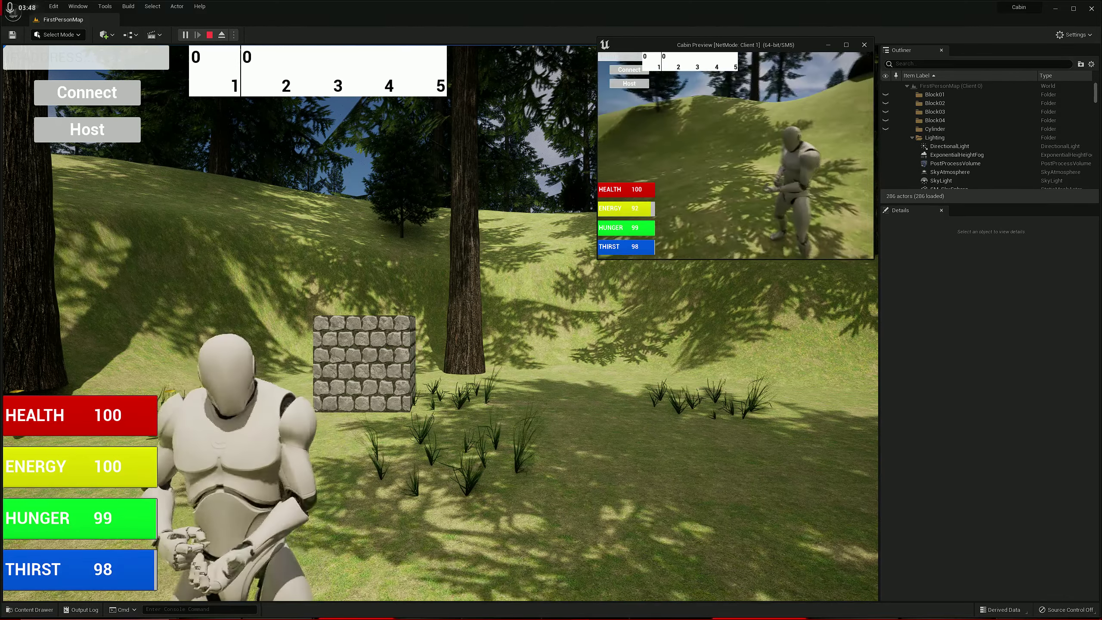
Run the client character around the level, then stop the play session
{"action": "key", "text": "a"}
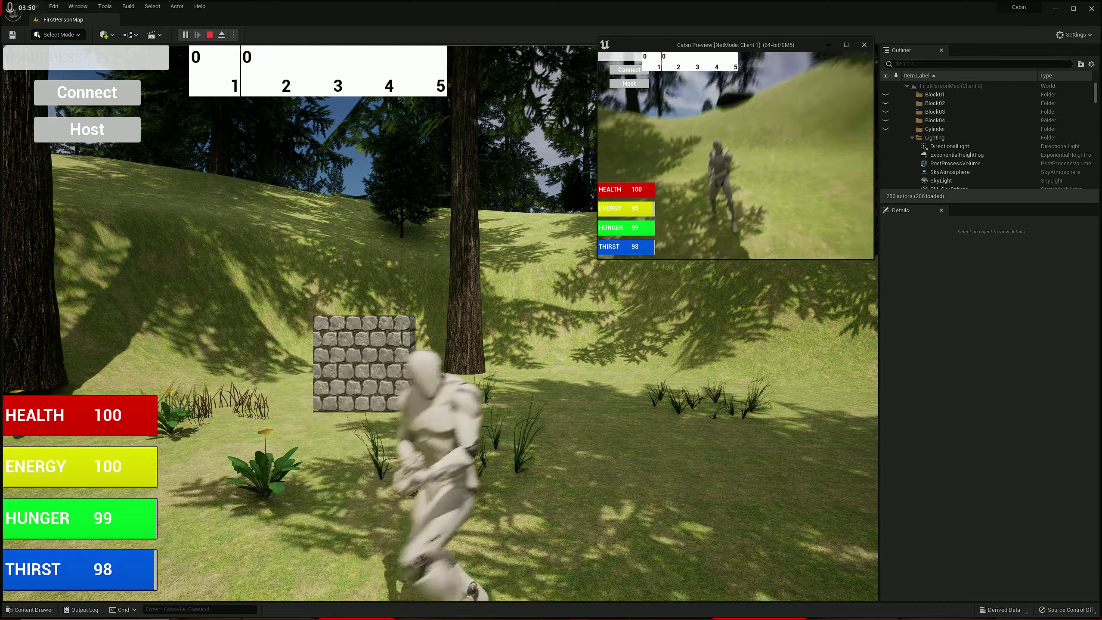
{"action": "key", "text": "a"}
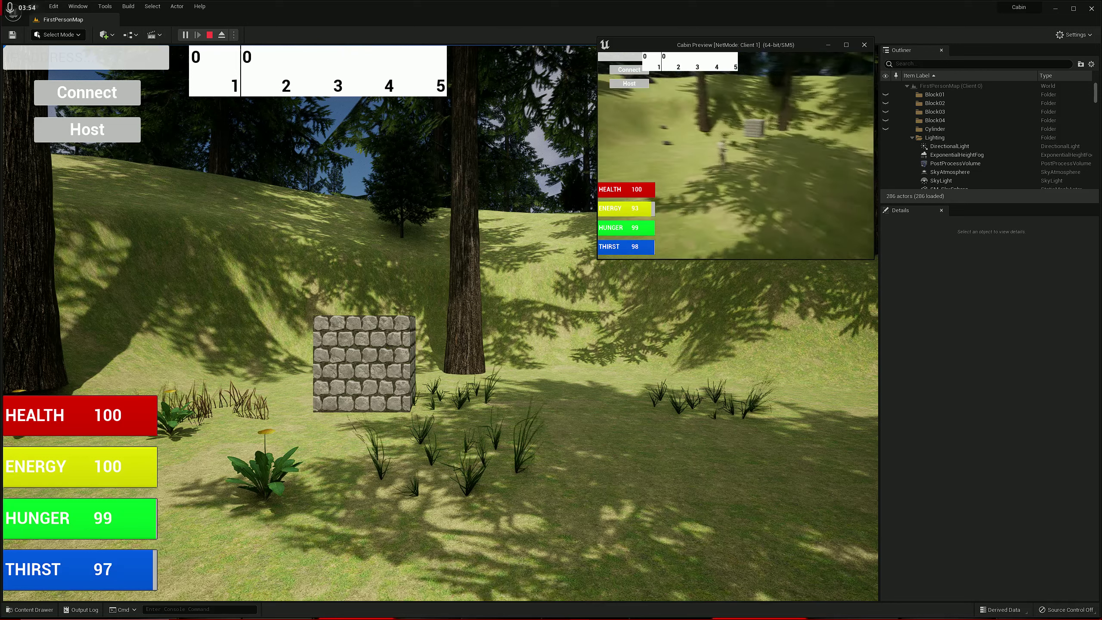
{"action": "key", "text": "a"}
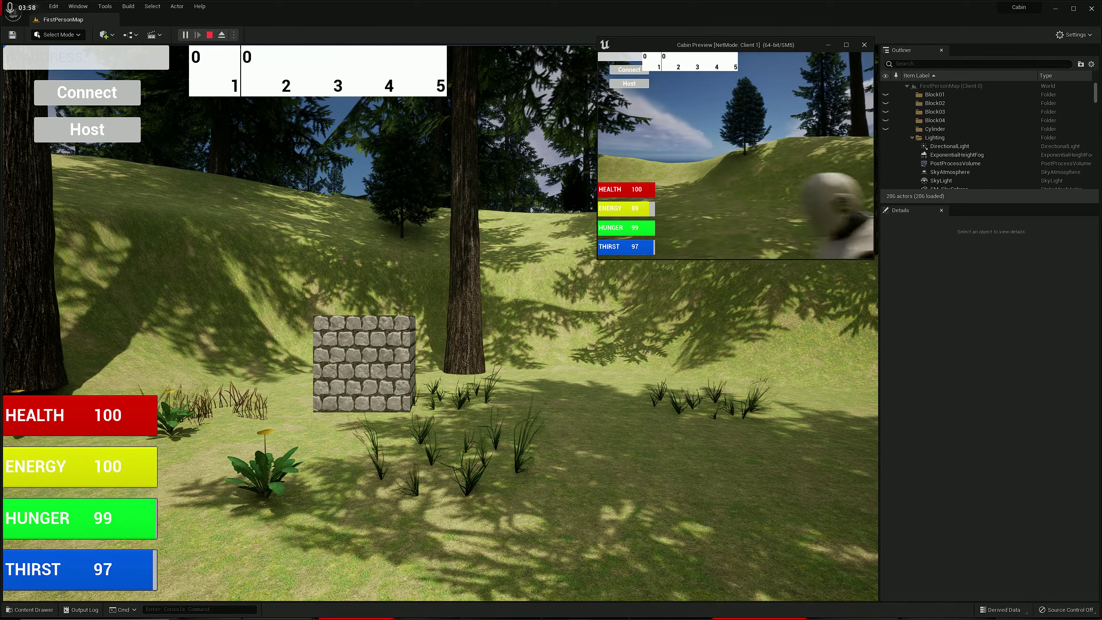
{"action": "key", "text": "a"}
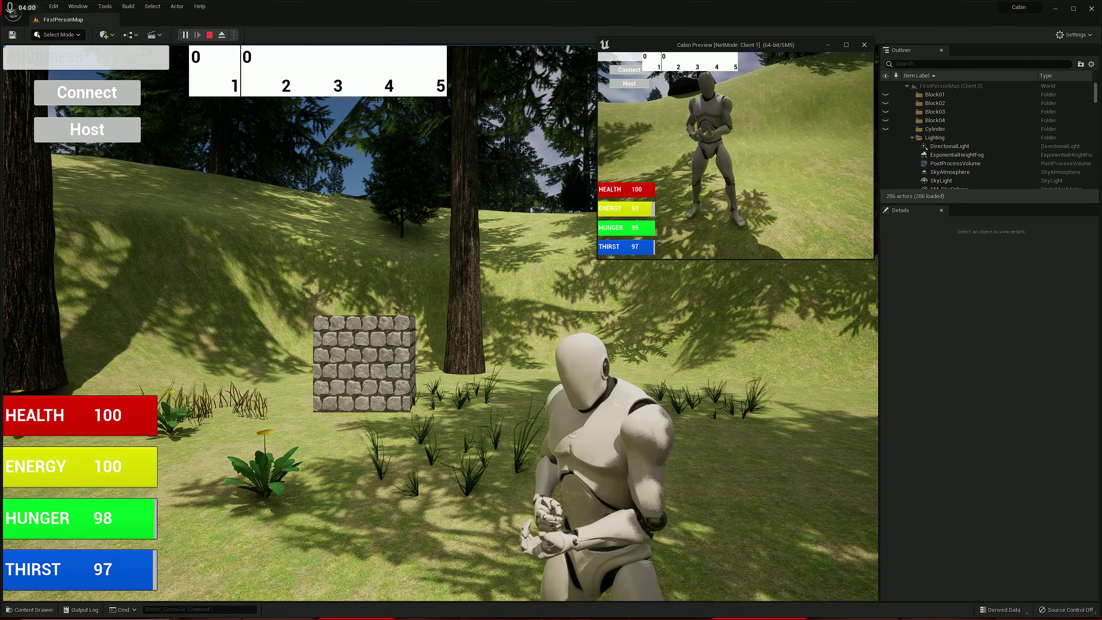
{"action": "key", "text": "a"}
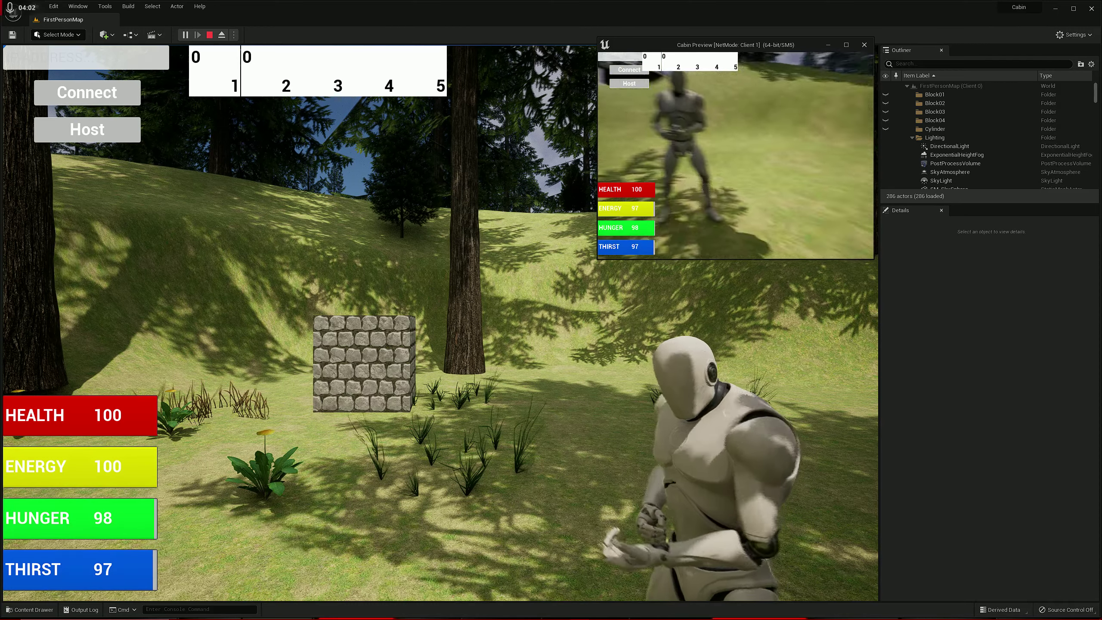
{"action": "key", "text": "w"}
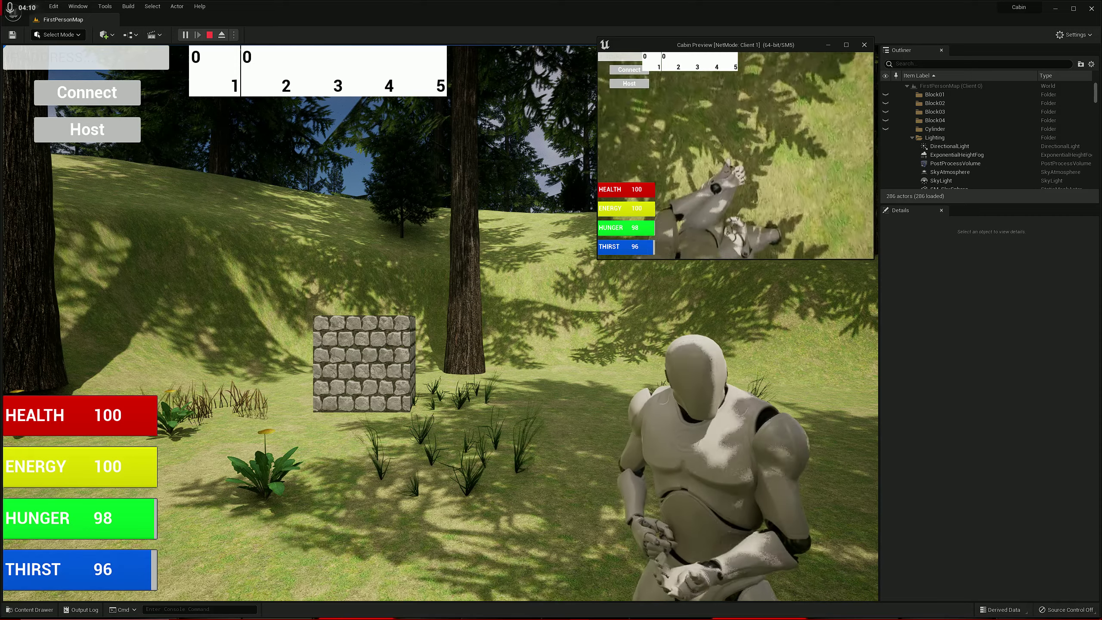
{"action": "key", "text": "w"}
{"action": "key", "text": "w"}
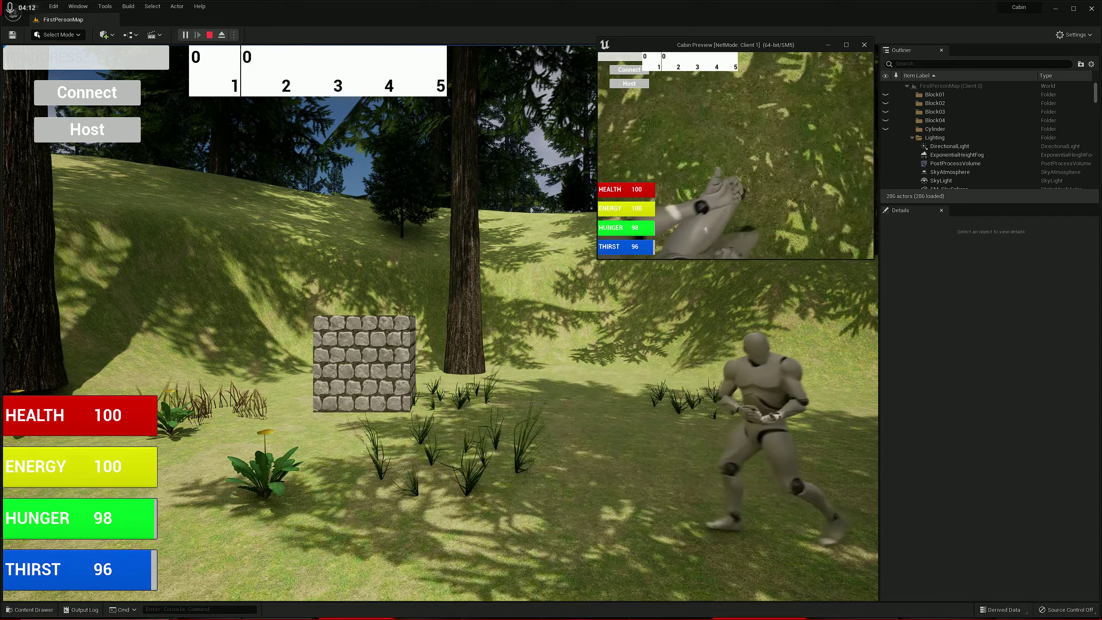
{"action": "key", "text": "w"}
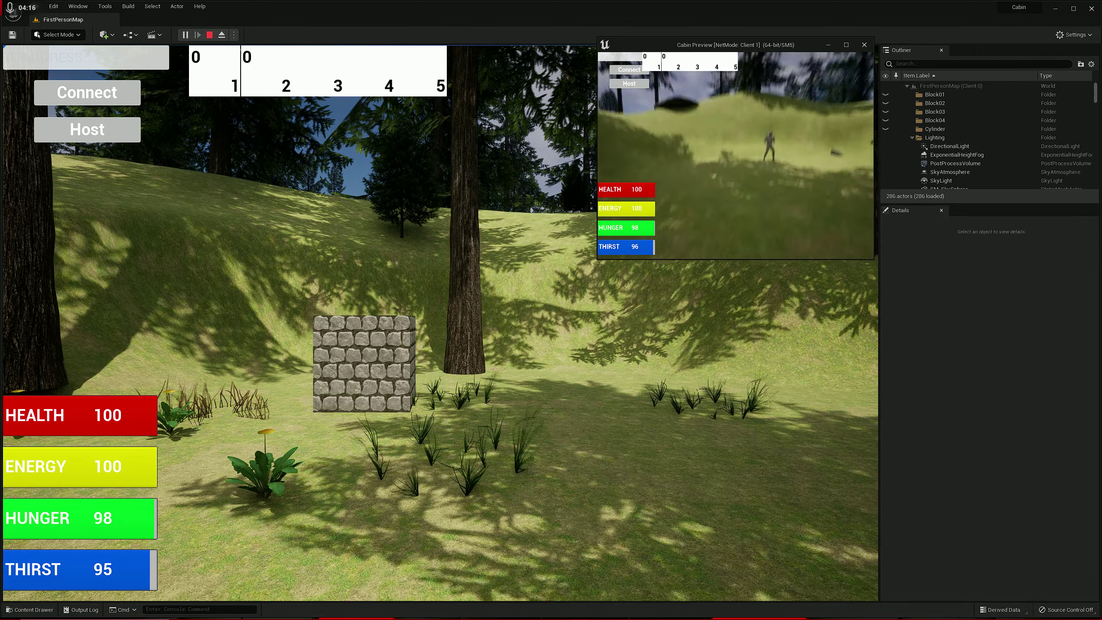
{"action": "key", "text": "w"}
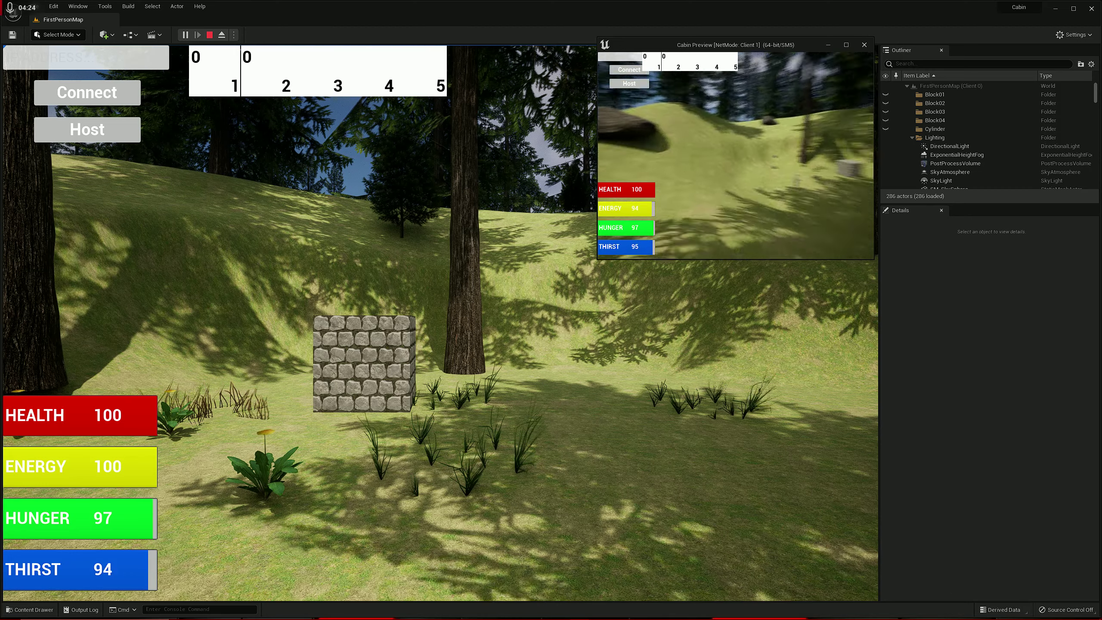
{"action": "key", "text": "Escape"}
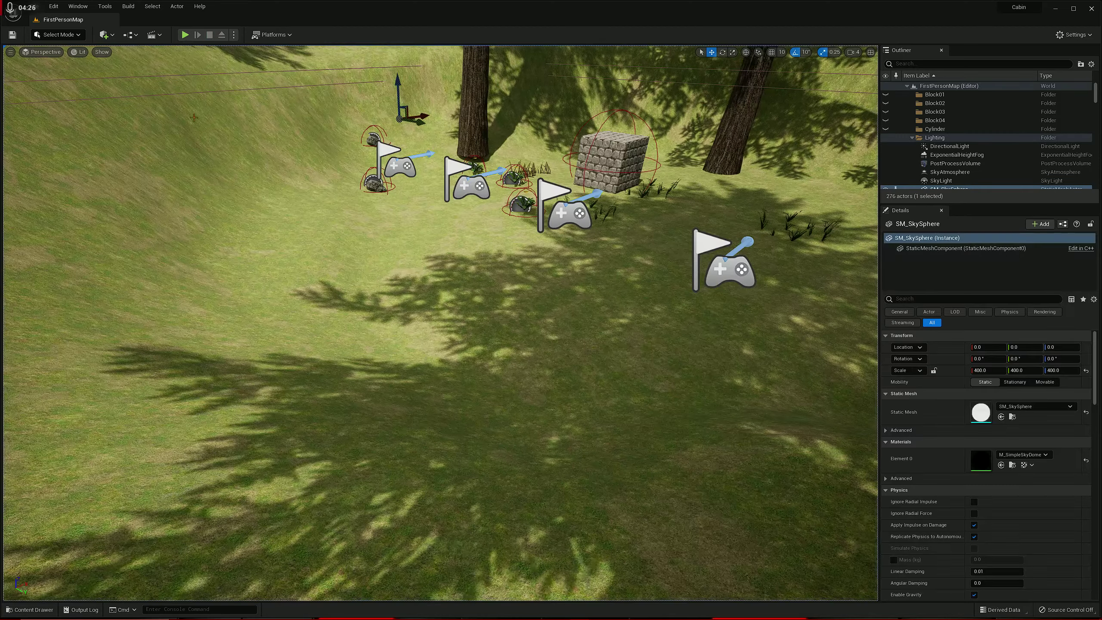
Start a new Play-in-Editor session from the level editor toolbar
{"action": "left_click", "coordinate": [185, 35]}
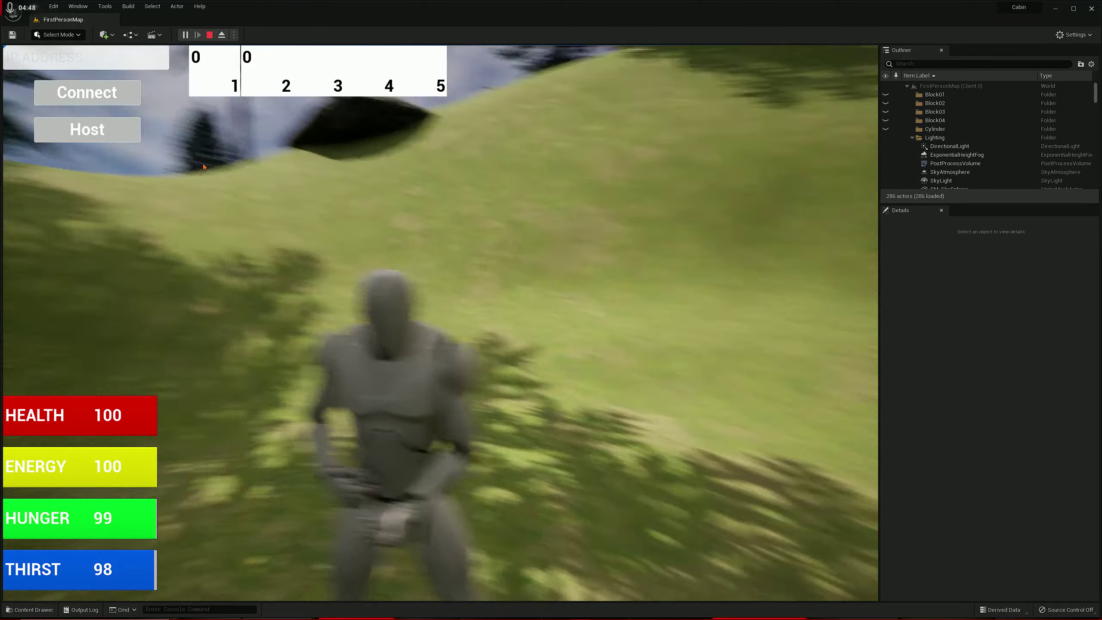
Alternate between the server view and Cabin Preview client window, then enlarge the client window
{"action": "key", "text": "shift+F1"}
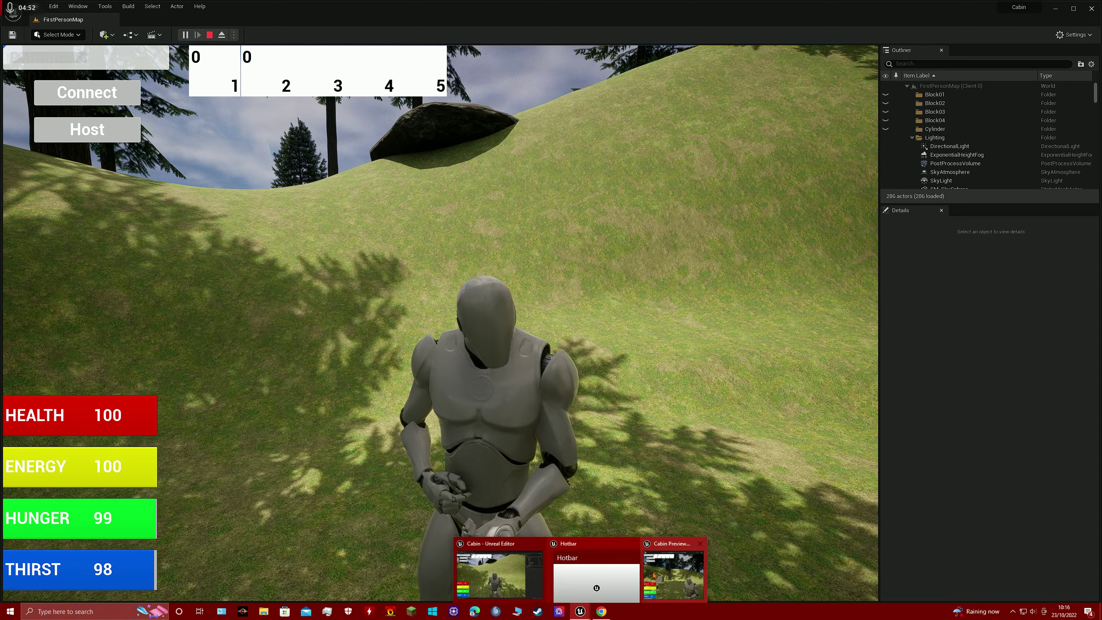
{"action": "left_click", "coordinate": [674, 569]}
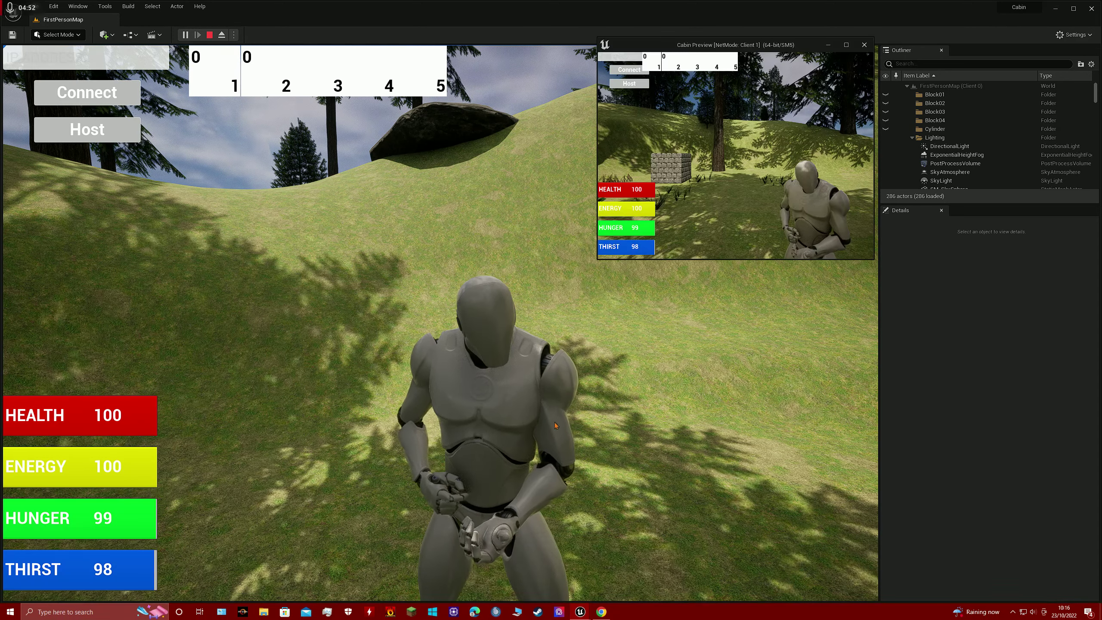
{"action": "left_click", "coordinate": [580, 384]}
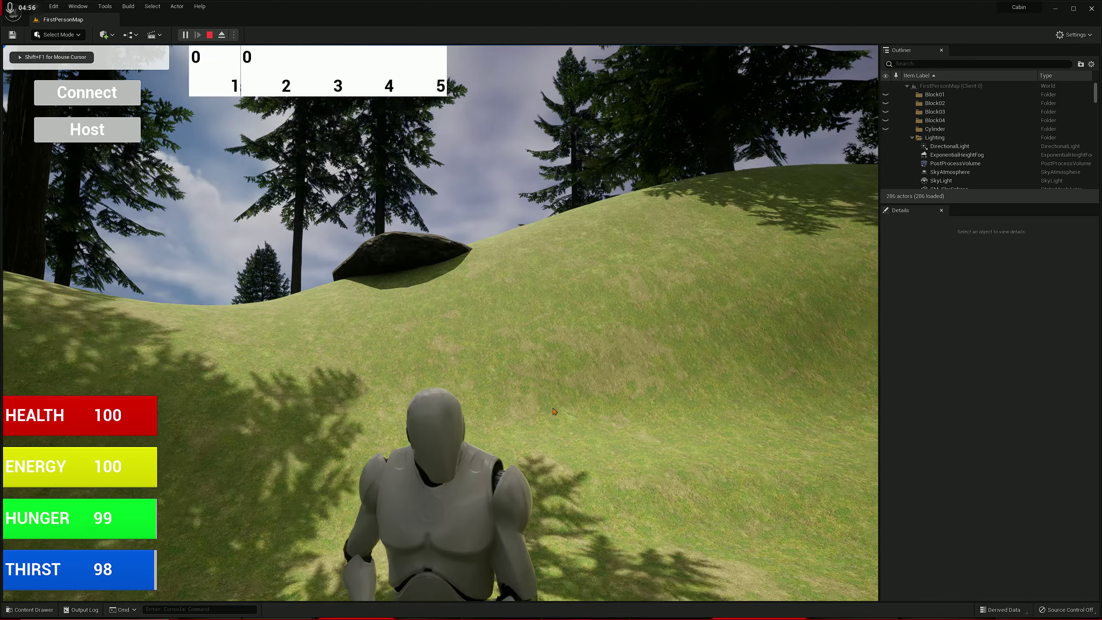
{"action": "key", "text": "shift+F1"}
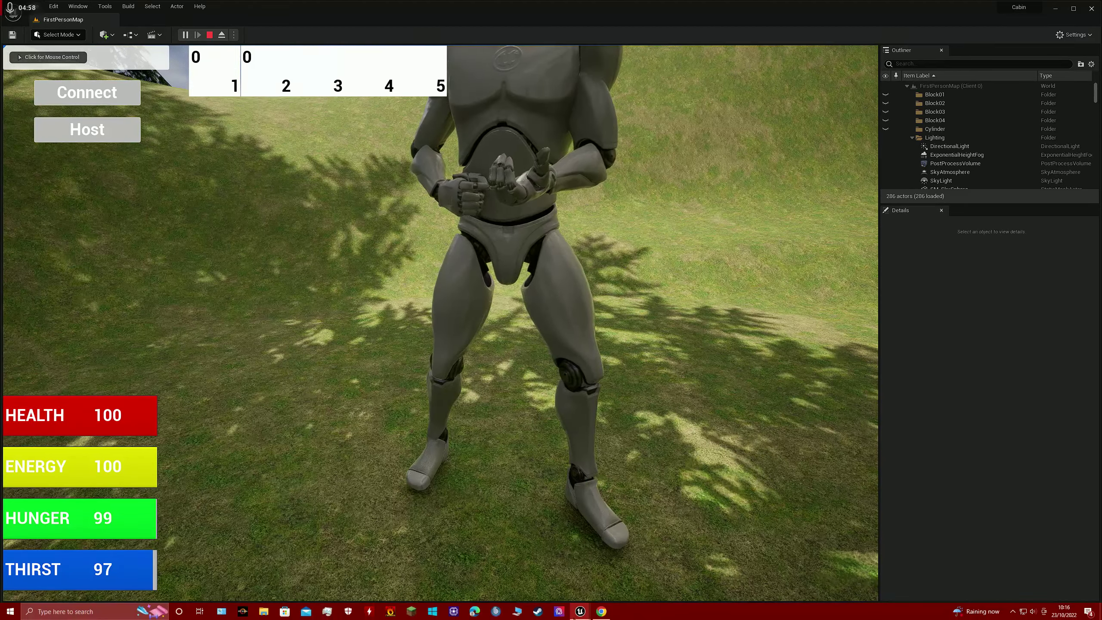
{"action": "mouse_move", "coordinate": [581, 612]}
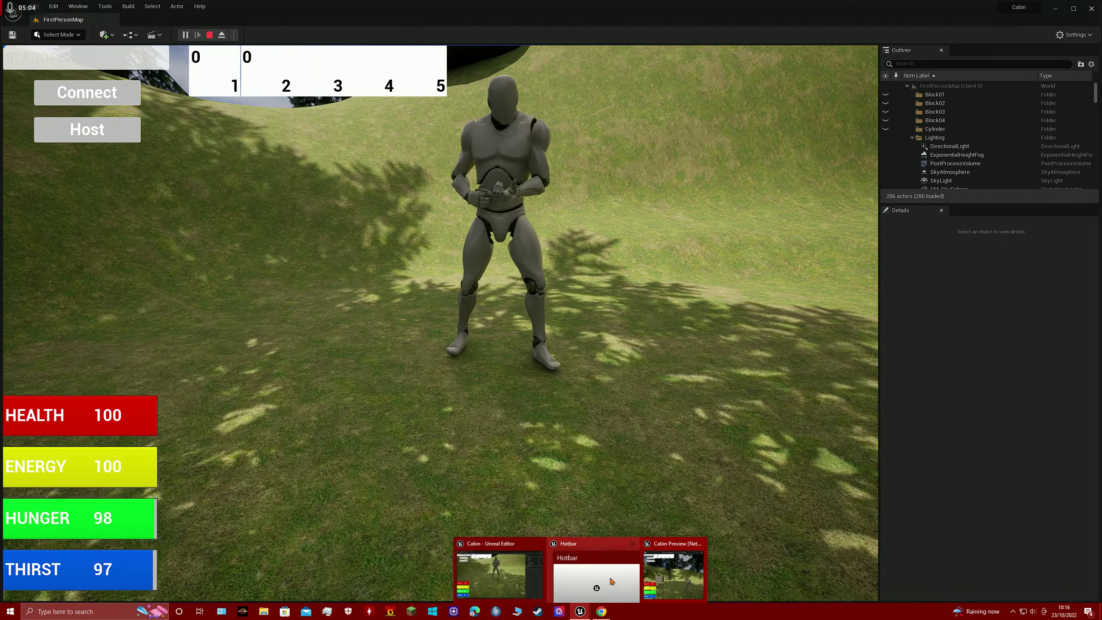
{"action": "left_click", "coordinate": [596, 588]}
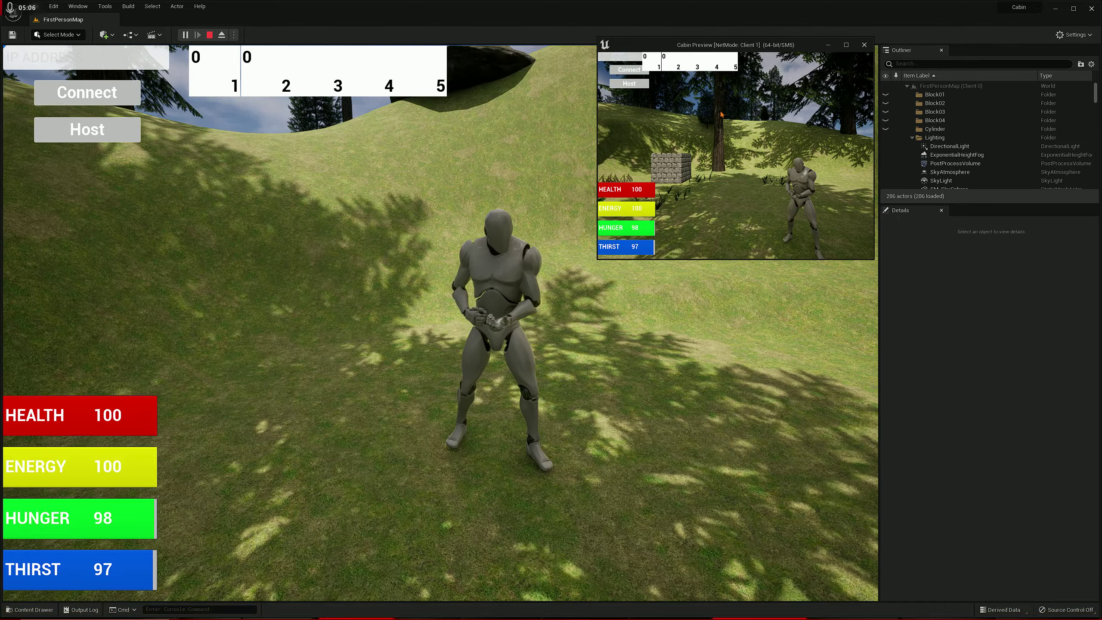
{"action": "left_click", "coordinate": [600, 316]}
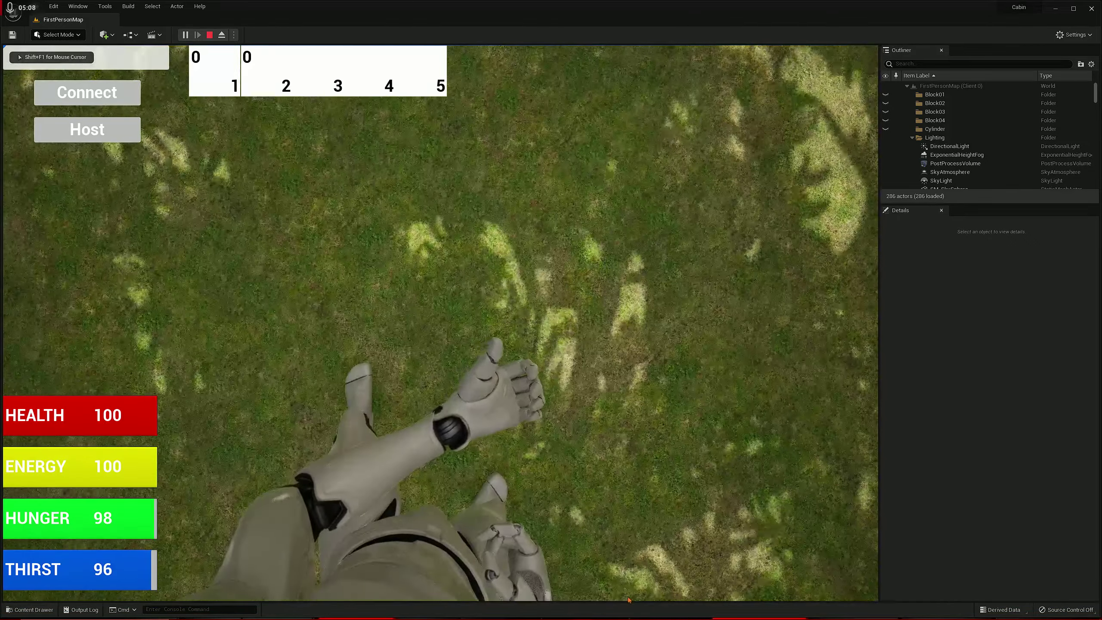
{"action": "key", "text": "shift+F1"}
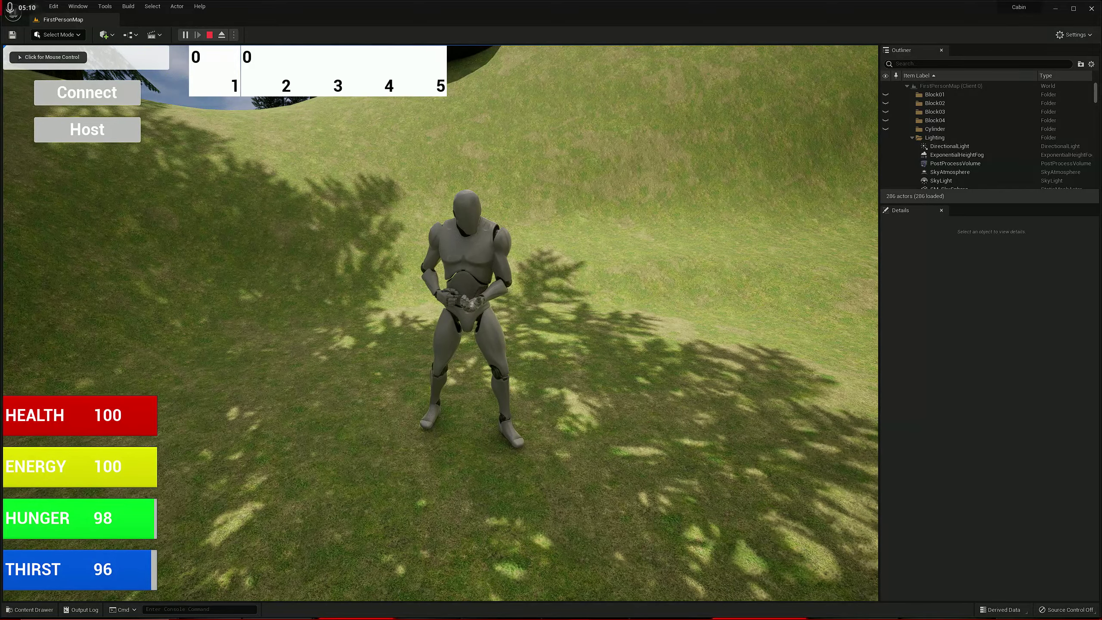
{"action": "left_click", "coordinate": [675, 572]}
{"action": "mouse_move", "coordinate": [580, 611]}
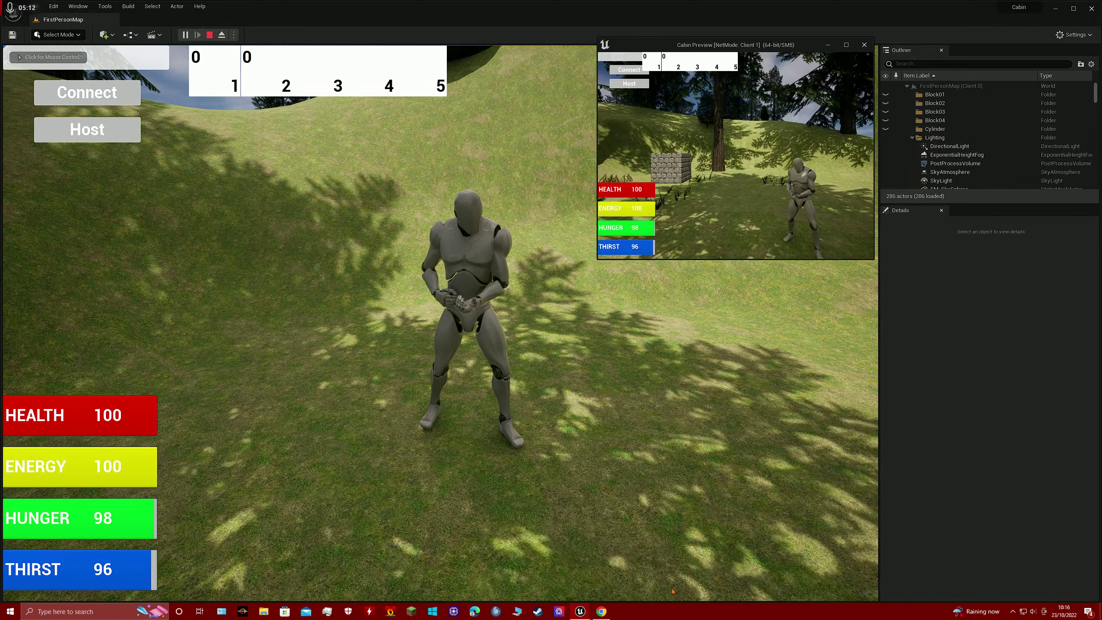
{"action": "left_click", "coordinate": [612, 448]}
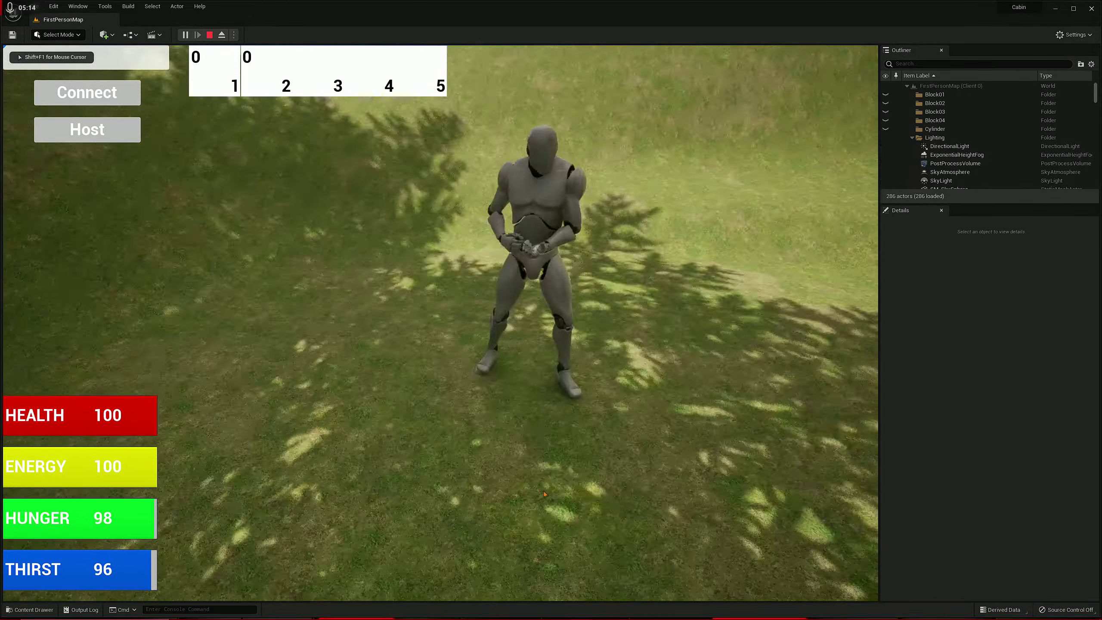
{"action": "key", "text": "shift+F1"}
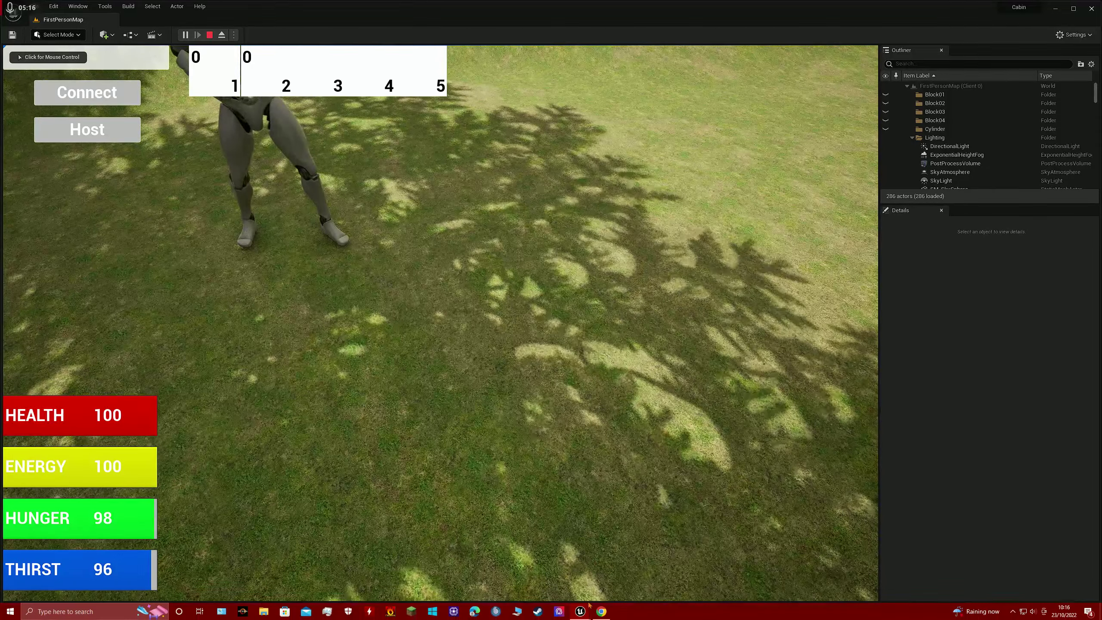
{"action": "mouse_move", "coordinate": [580, 612]}
{"action": "left_click", "coordinate": [676, 572]}
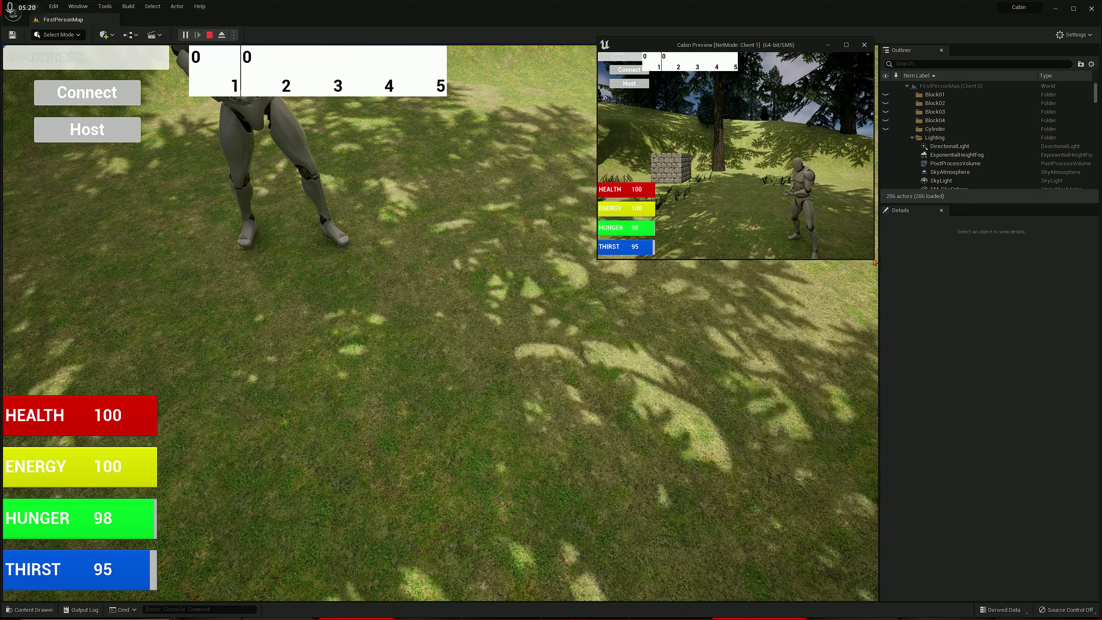
{"action": "left_click_drag", "start_coordinate": [873, 258], "coordinate": [1093, 607]}
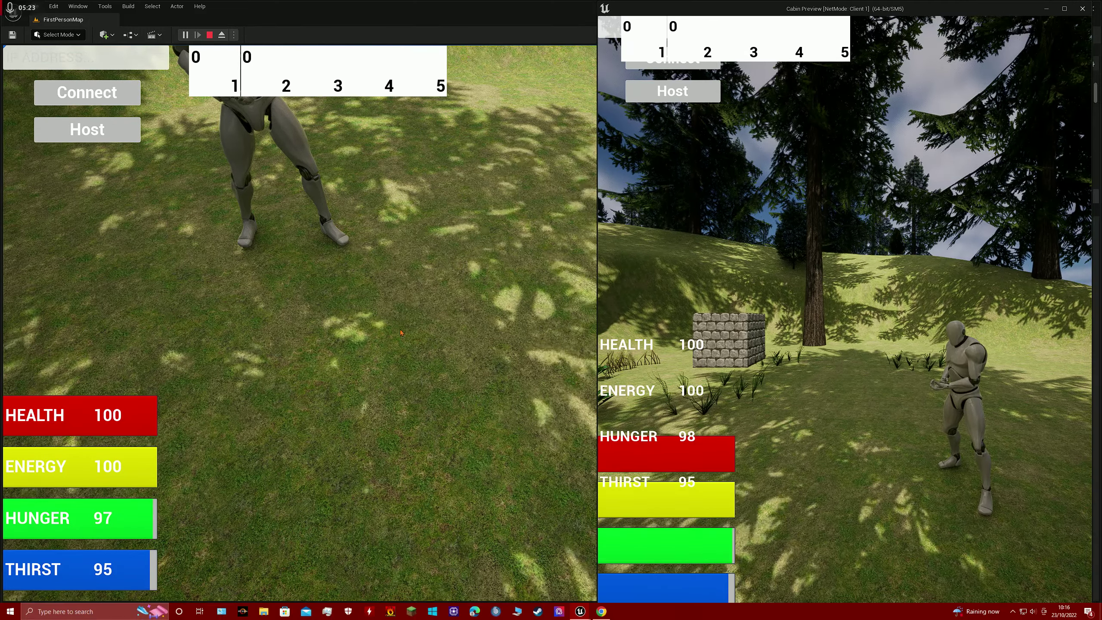
Switch to the Cabin Preview client and walk it up to the server character
{"action": "left_click", "coordinate": [581, 612]}
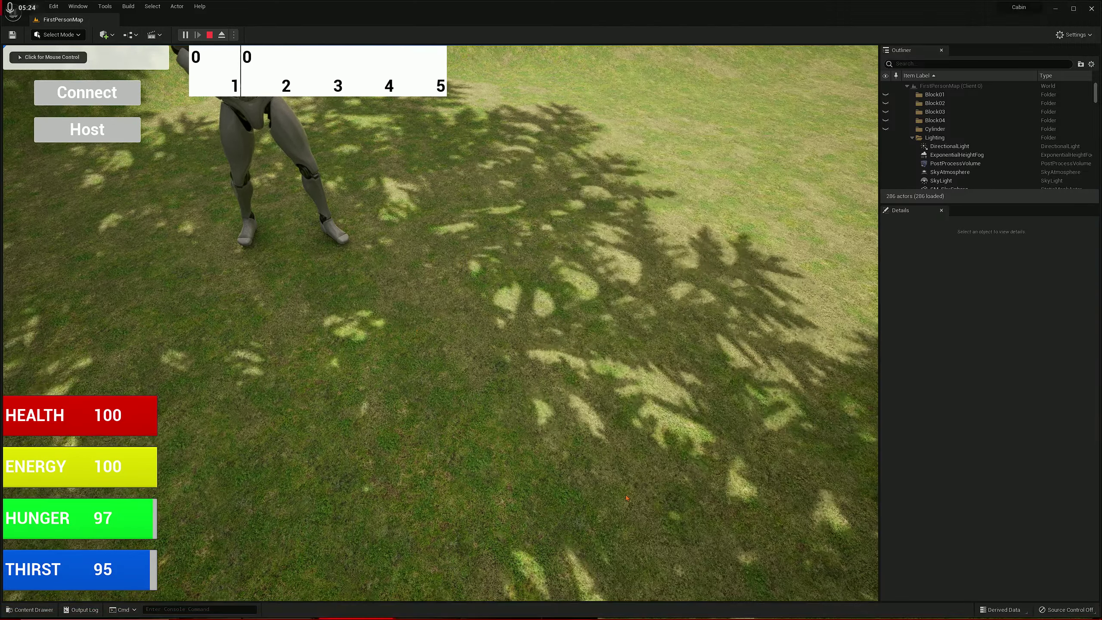
{"action": "mouse_move", "coordinate": [580, 611]}
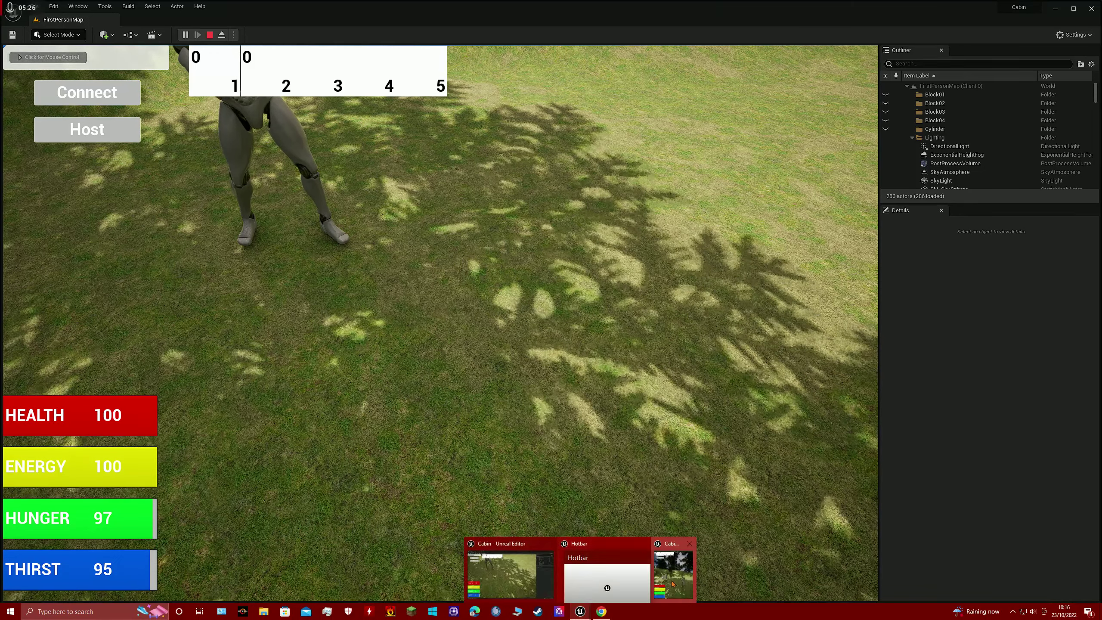
{"action": "left_click", "coordinate": [671, 573]}
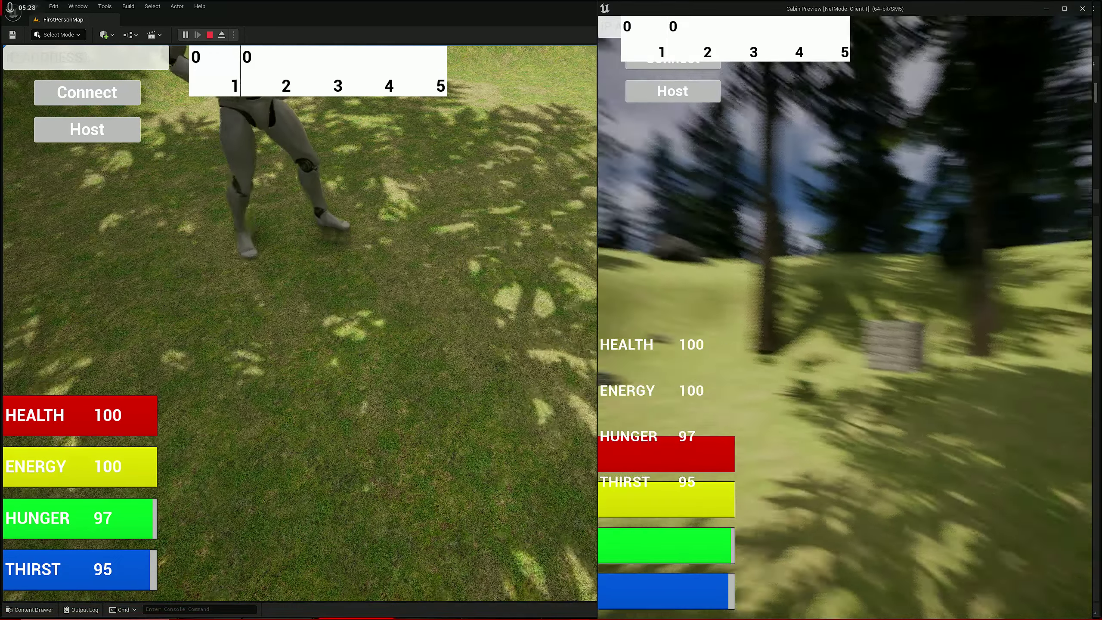
{"action": "key", "text": "w"}
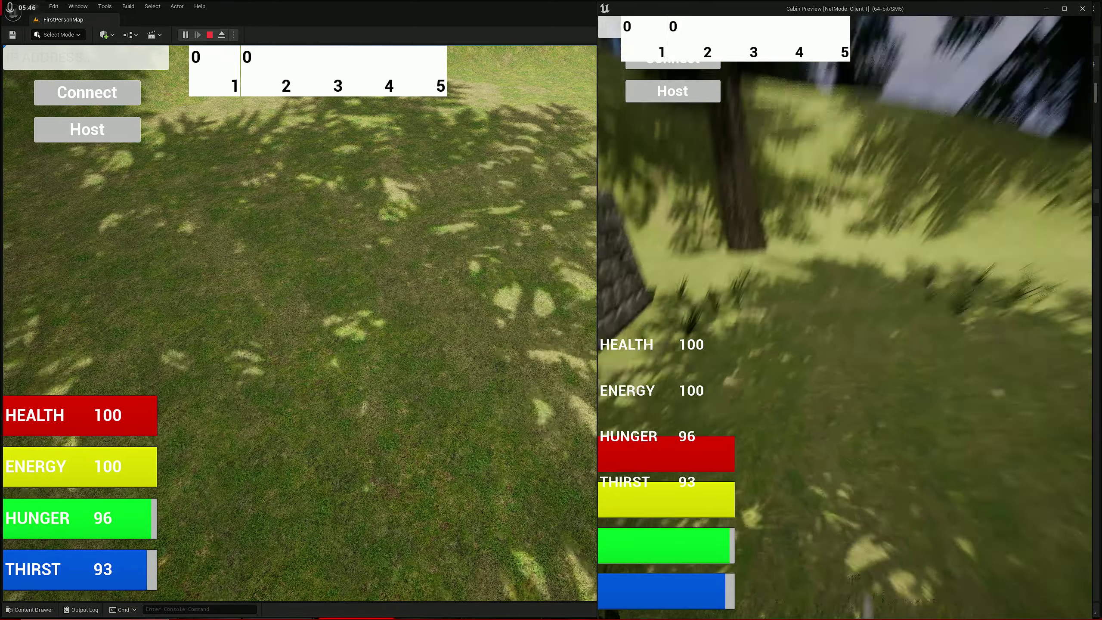
{"action": "key", "text": "w"}
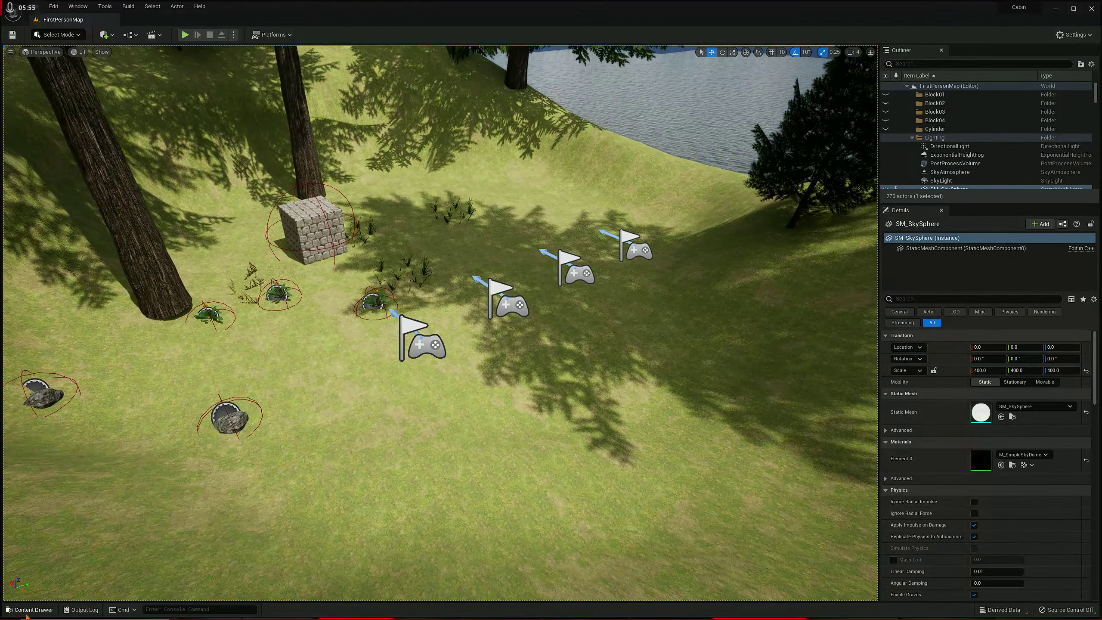
Open the Hotbar widget, then anchor the HUD widget's HEALTH label to the bottom-left
{"action": "left_click", "coordinate": [30, 610]}
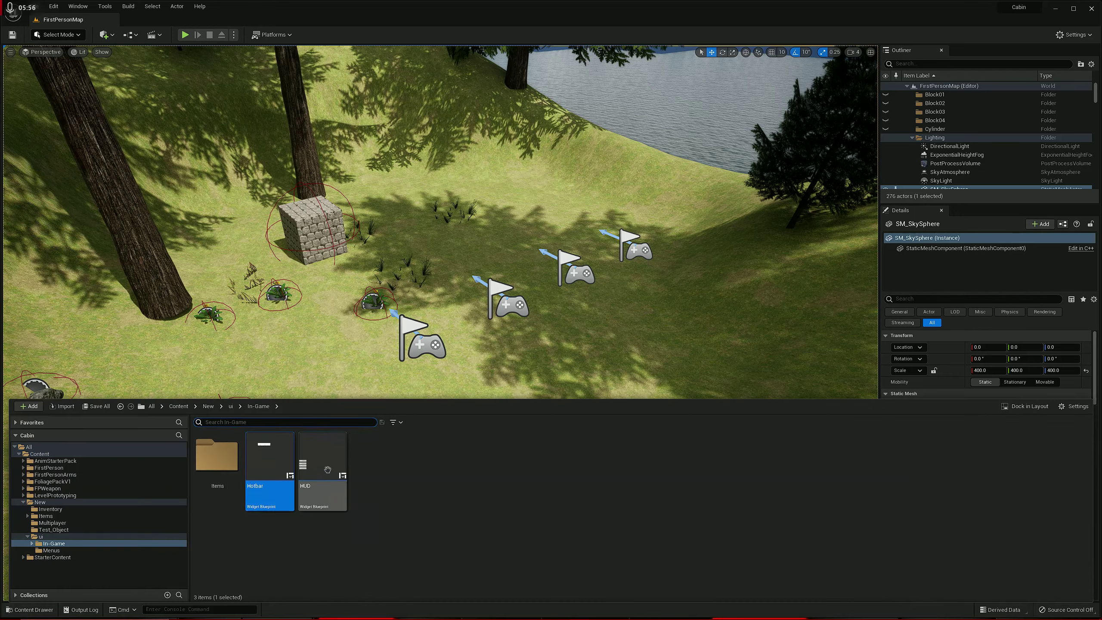
{"action": "double_click", "coordinate": [266, 454]}
{"action": "left_click", "coordinate": [376, 215]}
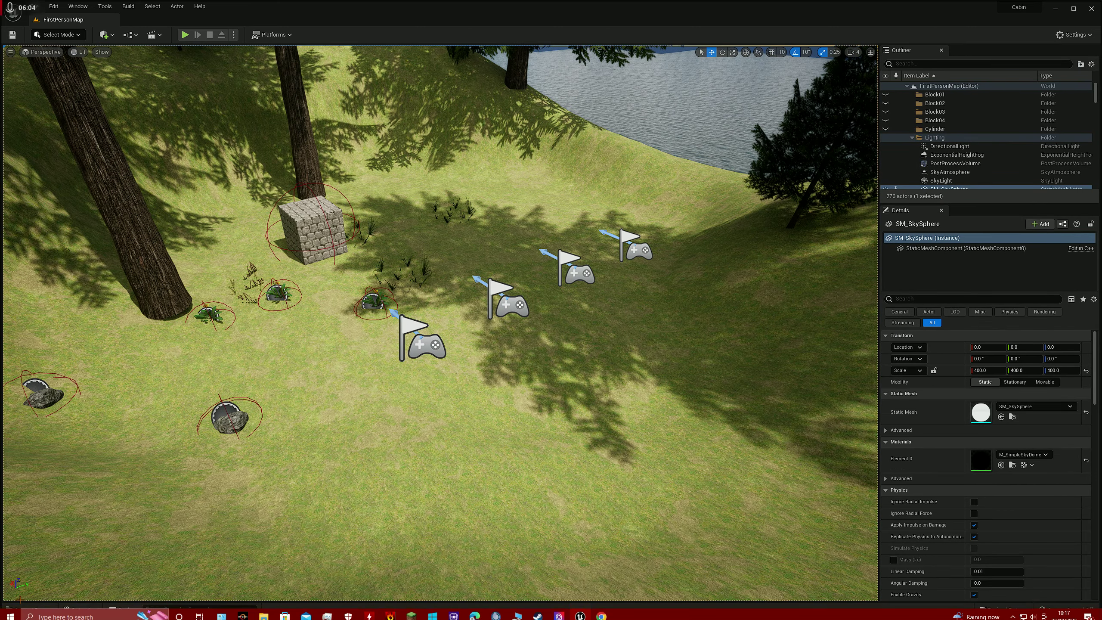
{"action": "left_click", "coordinate": [31, 609]}
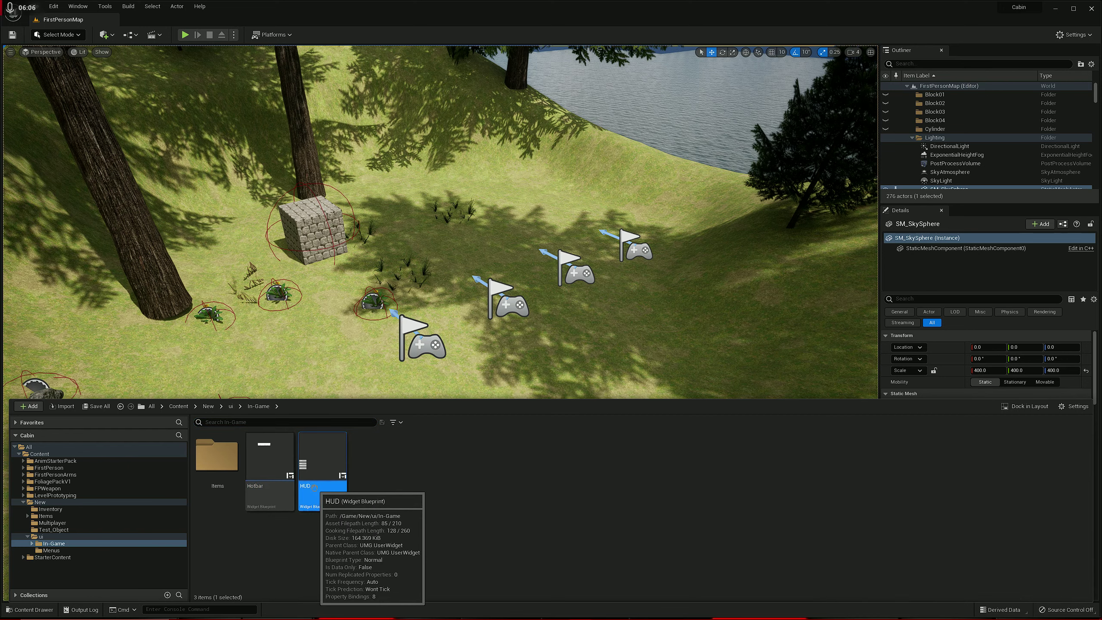
{"action": "double_click", "coordinate": [311, 487]}
{"action": "left_click", "coordinate": [254, 407]}
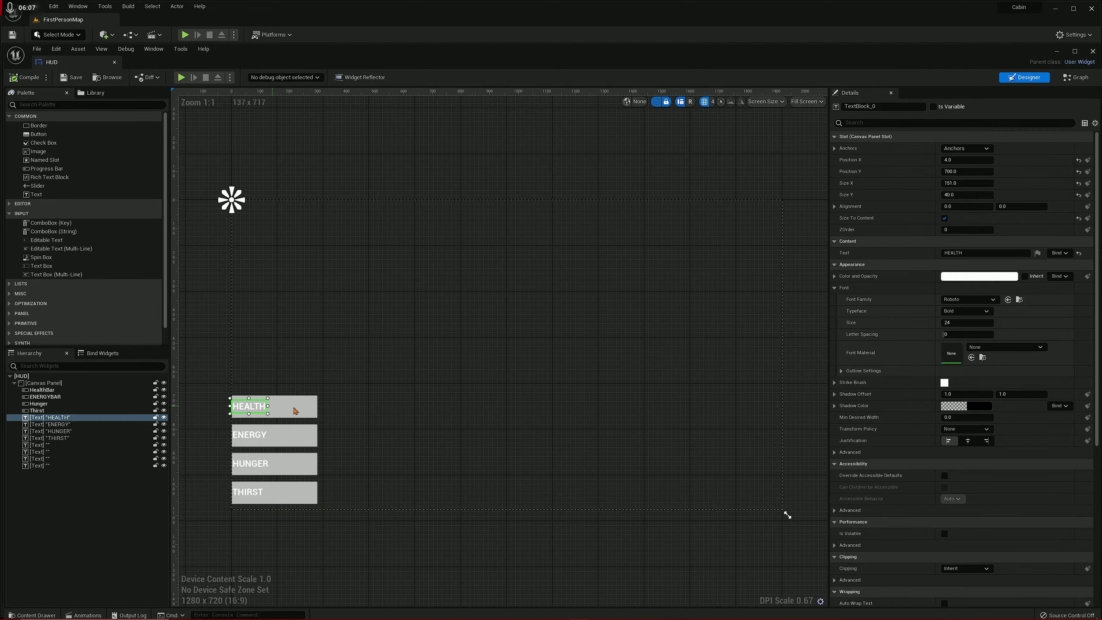
{"action": "left_click", "coordinate": [296, 411]}
{"action": "left_click", "coordinate": [977, 152]}
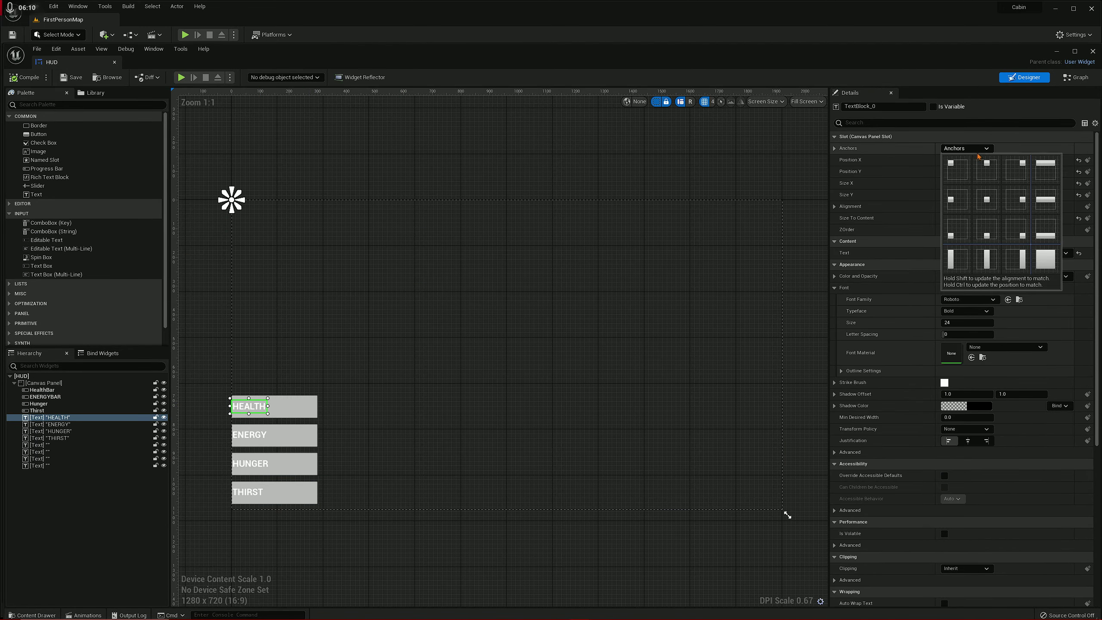
{"action": "left_click", "coordinate": [960, 232]}
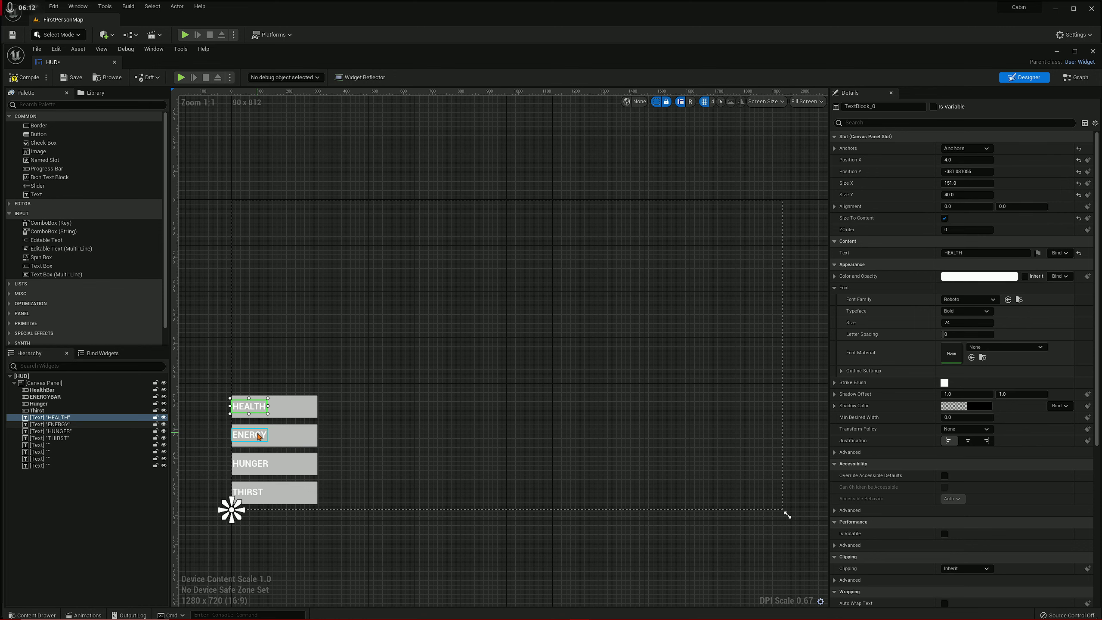
Anchor the HUD's HUNGER and THIRST labels, then launch a playtest with a client window
{"action": "left_click", "coordinate": [958, 148]}
{"action": "left_click", "coordinate": [702, 339]}
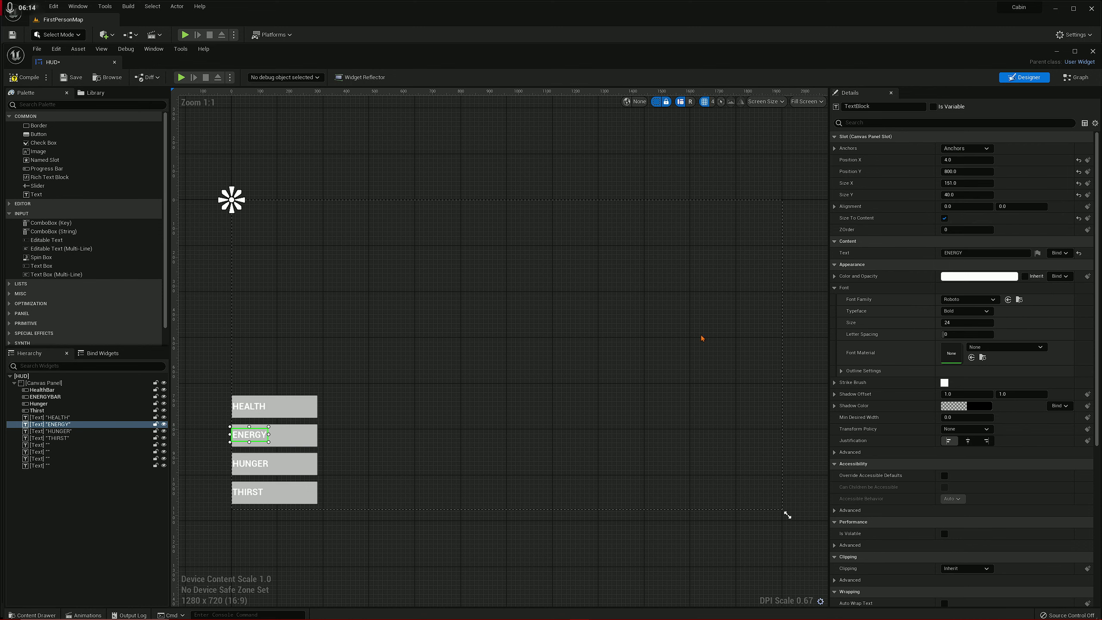
{"action": "left_click", "coordinate": [964, 148]}
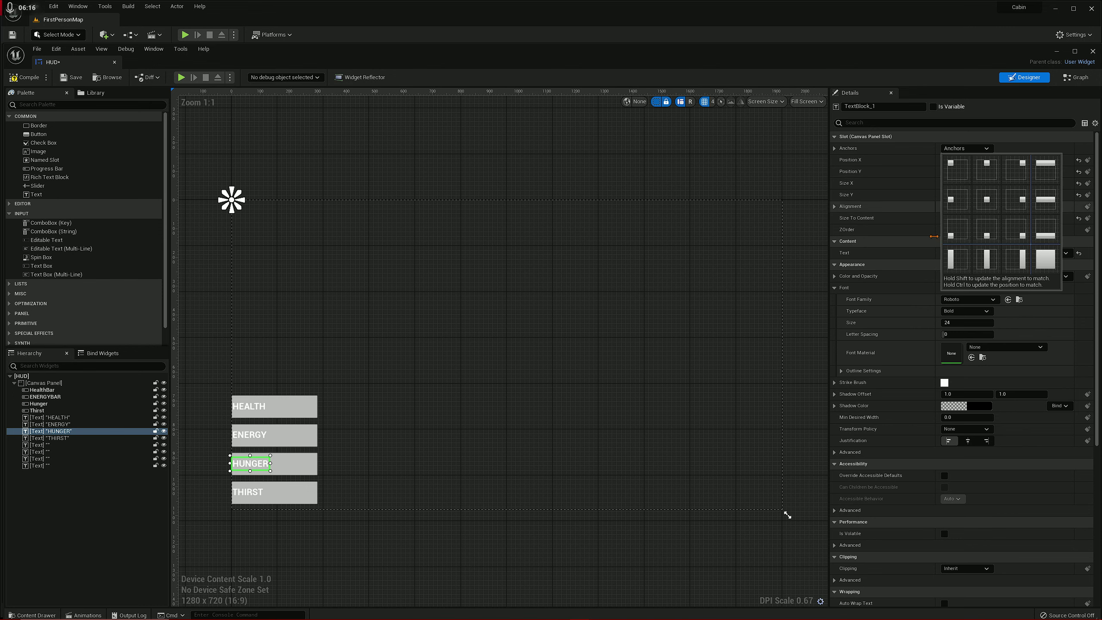
{"action": "left_click", "coordinate": [956, 237]}
{"action": "type", "text": "1000"}
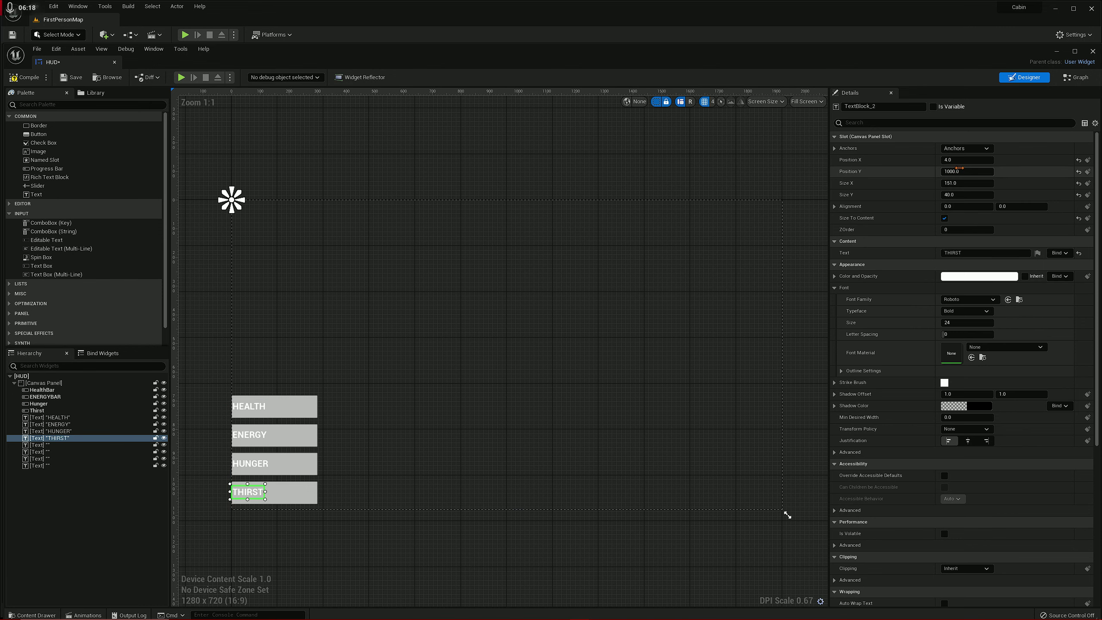
{"action": "left_click", "coordinate": [959, 148]}
{"action": "left_click", "coordinate": [945, 227]}
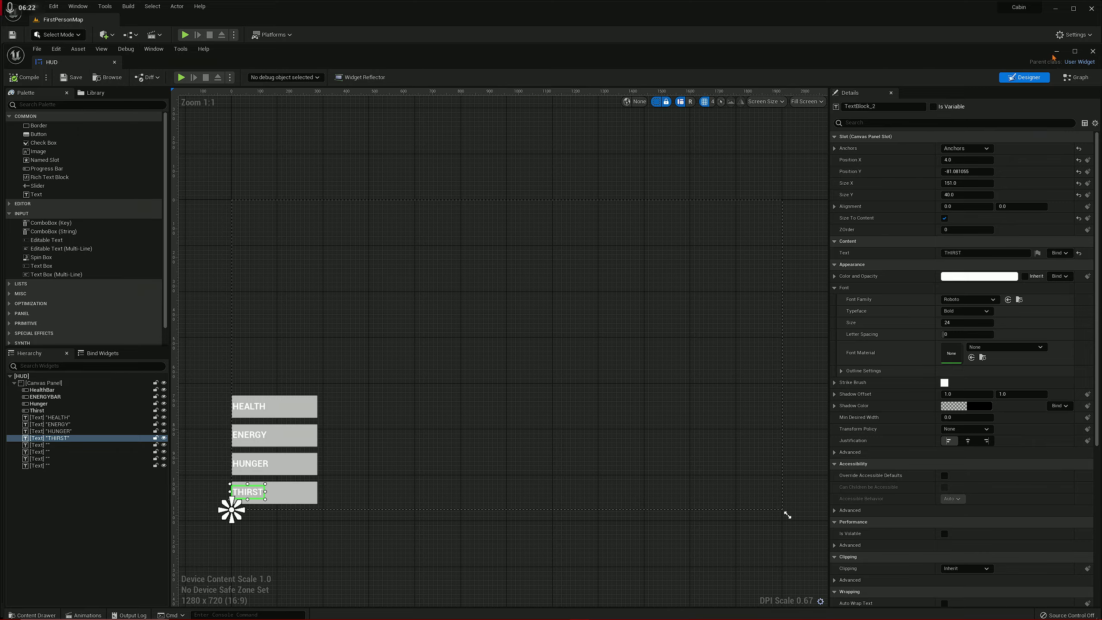
{"action": "left_click", "coordinate": [63, 19]}
{"action": "left_click", "coordinate": [184, 34]}
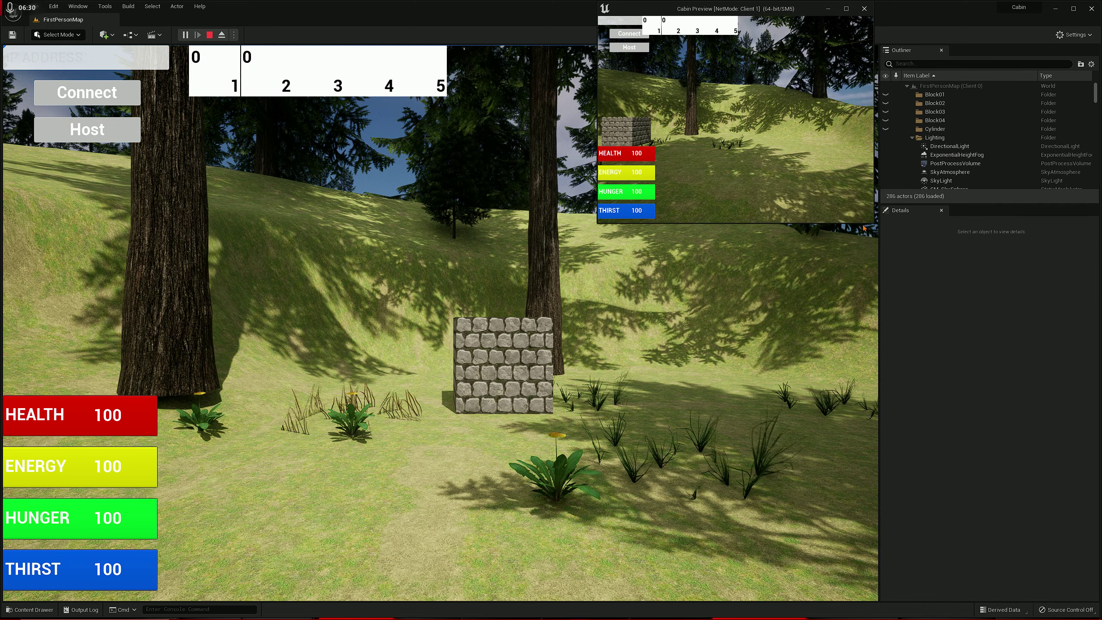
Enlarge the client window to the screen edge, stop the playtest, and open the HUD widget
{"action": "left_click_drag", "start_coordinate": [863, 223], "coordinate": [875, 616]}
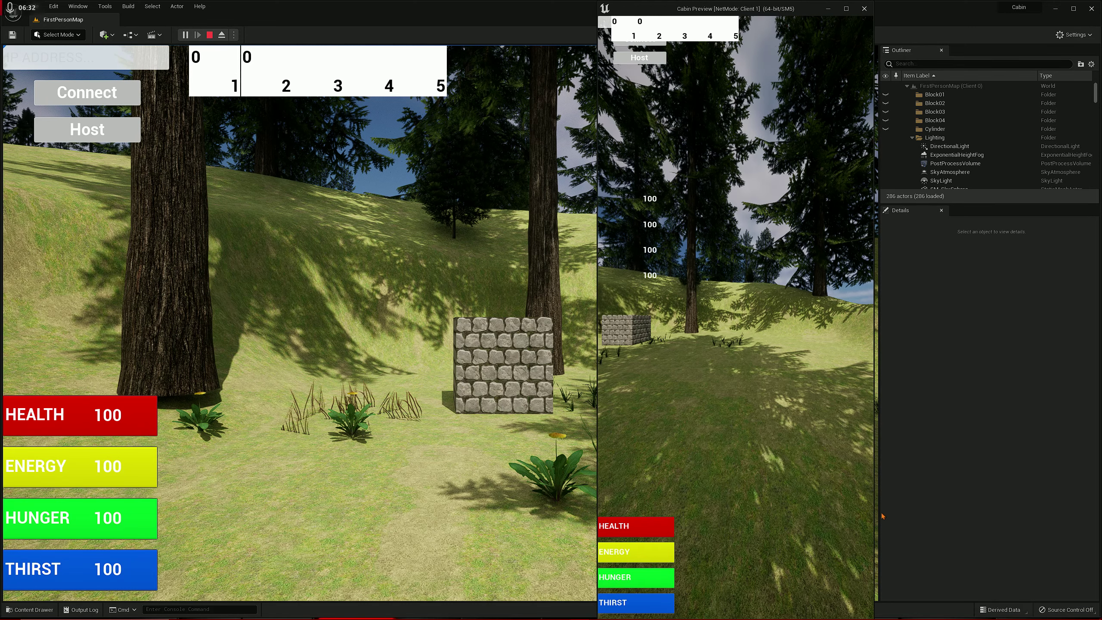
{"action": "left_click_drag", "start_coordinate": [873, 488], "coordinate": [1101, 487]}
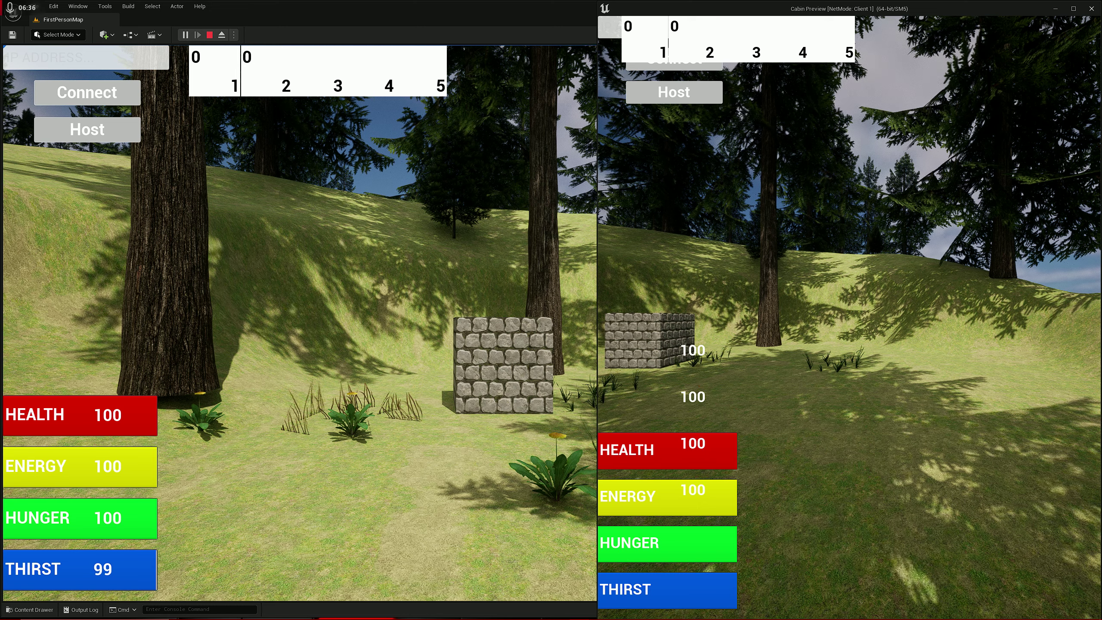
{"action": "key", "text": "Escape"}
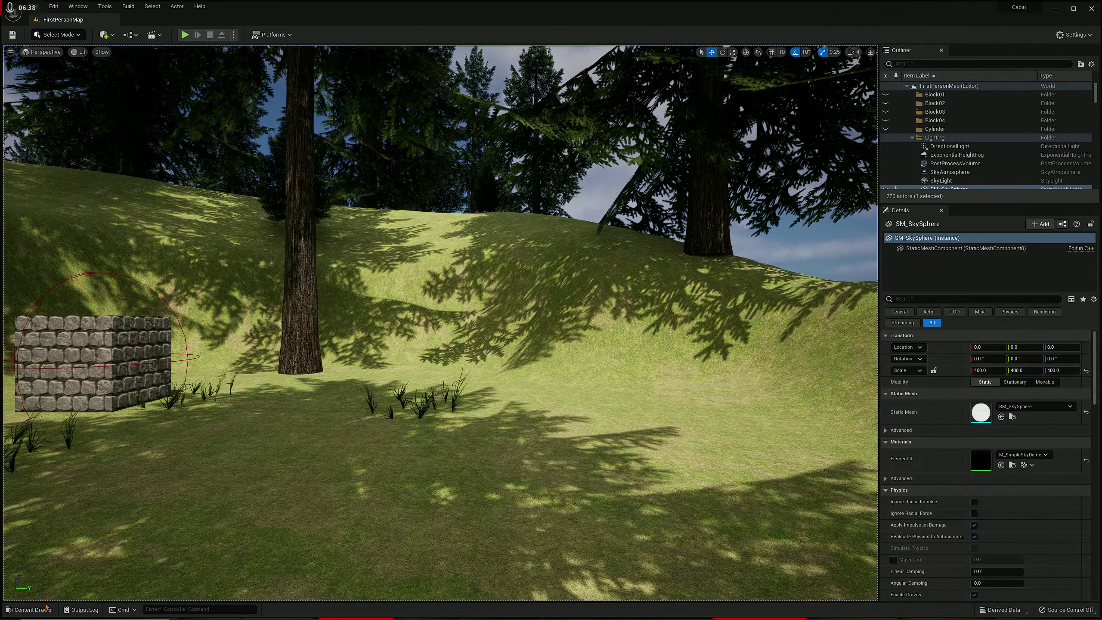
{"action": "left_click", "coordinate": [32, 609]}
{"action": "double_click", "coordinate": [324, 479]}
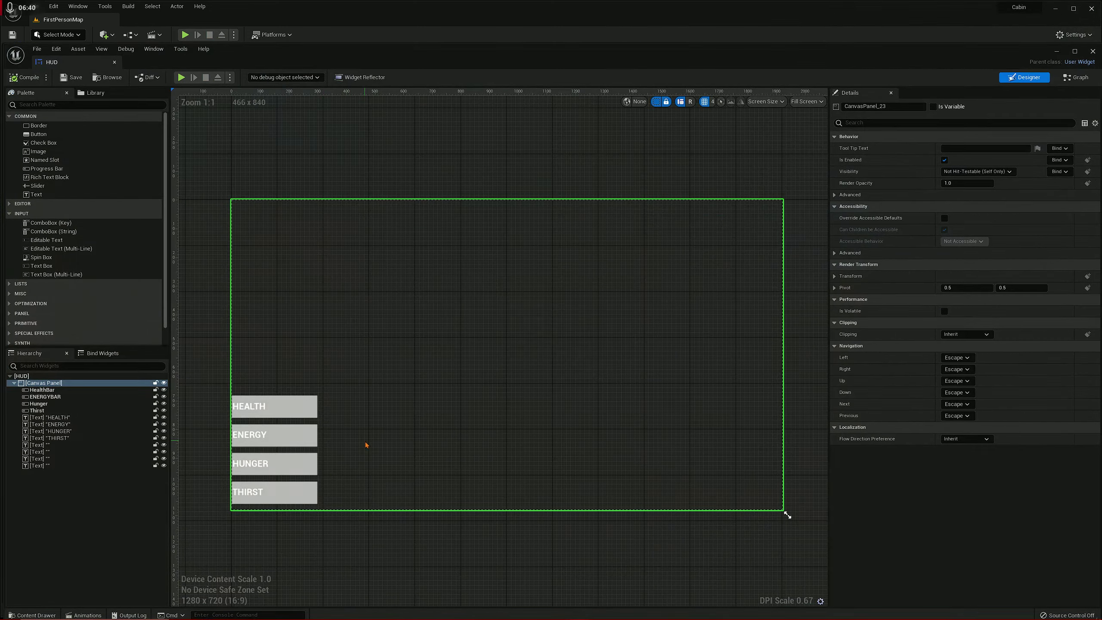
Apply an anchor preset to the four stat value texts and save the HUD widget
{"action": "left_click", "coordinate": [39, 444]}
{"action": "left_click", "coordinate": [40, 466], "text": "shift"}
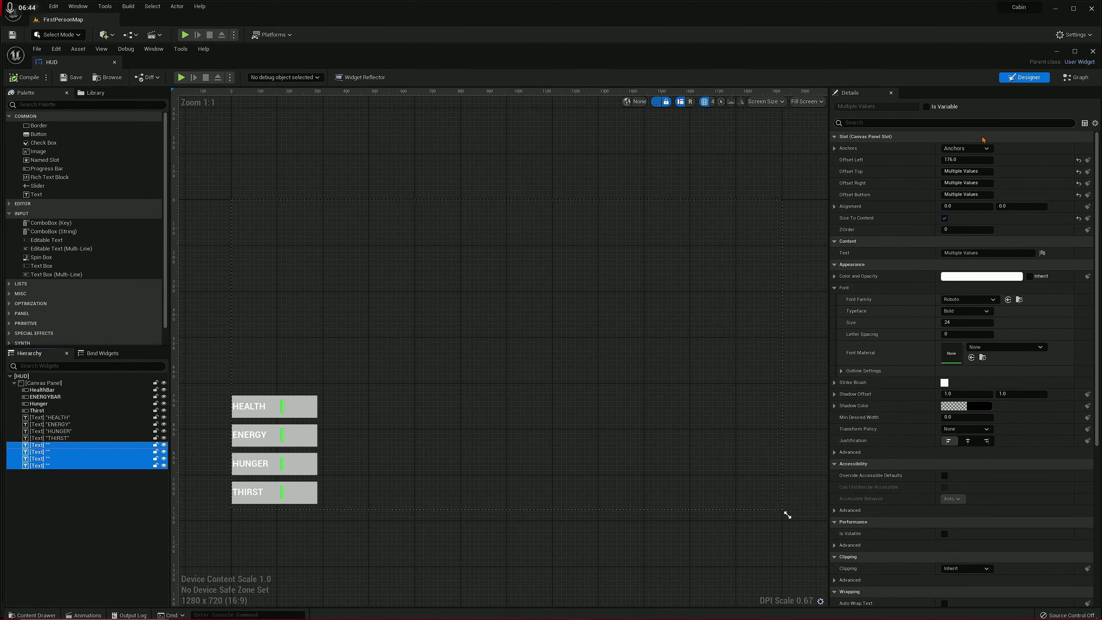
{"action": "left_click", "coordinate": [964, 149]}
{"action": "left_click", "coordinate": [960, 231]}
{"action": "left_click", "coordinate": [270, 542]}
{"action": "key", "text": "ctrl+s"}
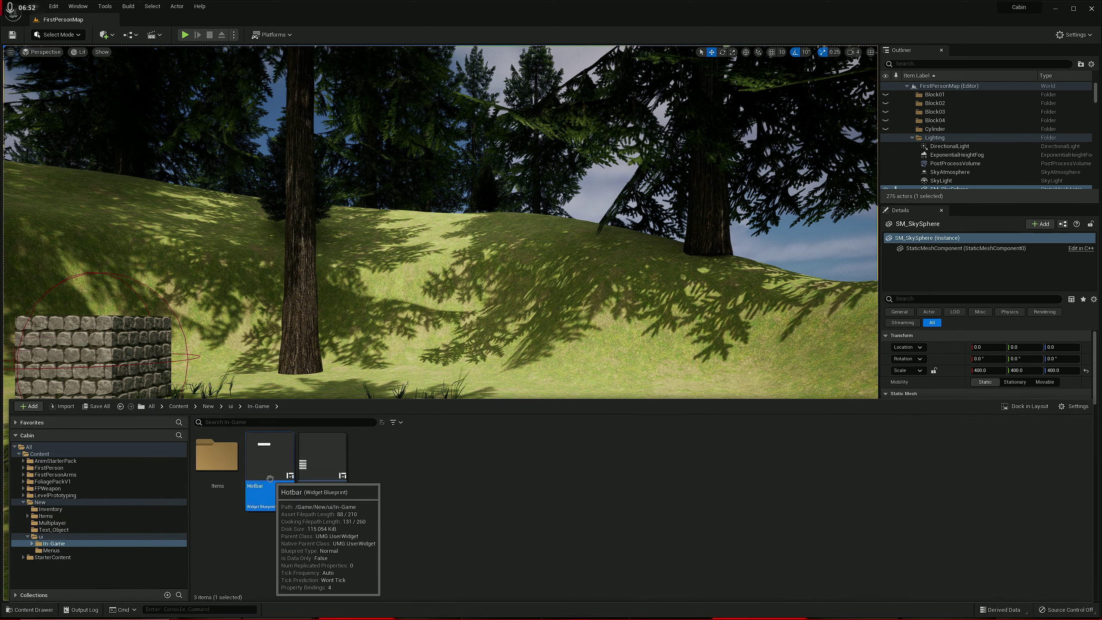
Apply one anchor preset to all Hotbar elements, from the first border to ItemName5
{"action": "double_click", "coordinate": [269, 469]}
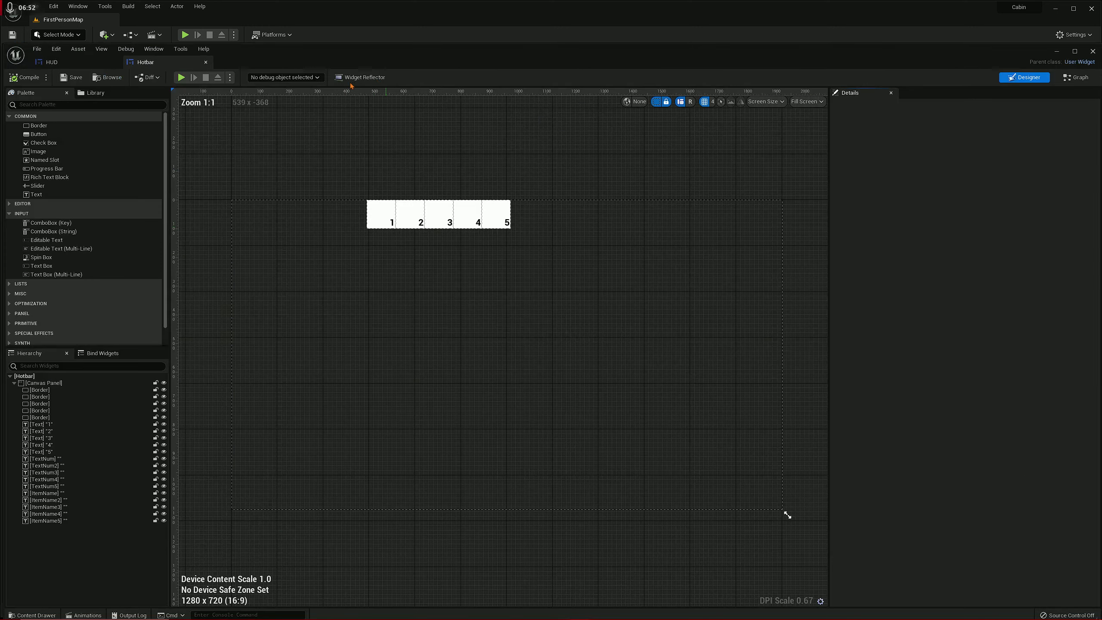
{"action": "left_click", "coordinate": [58, 500]}
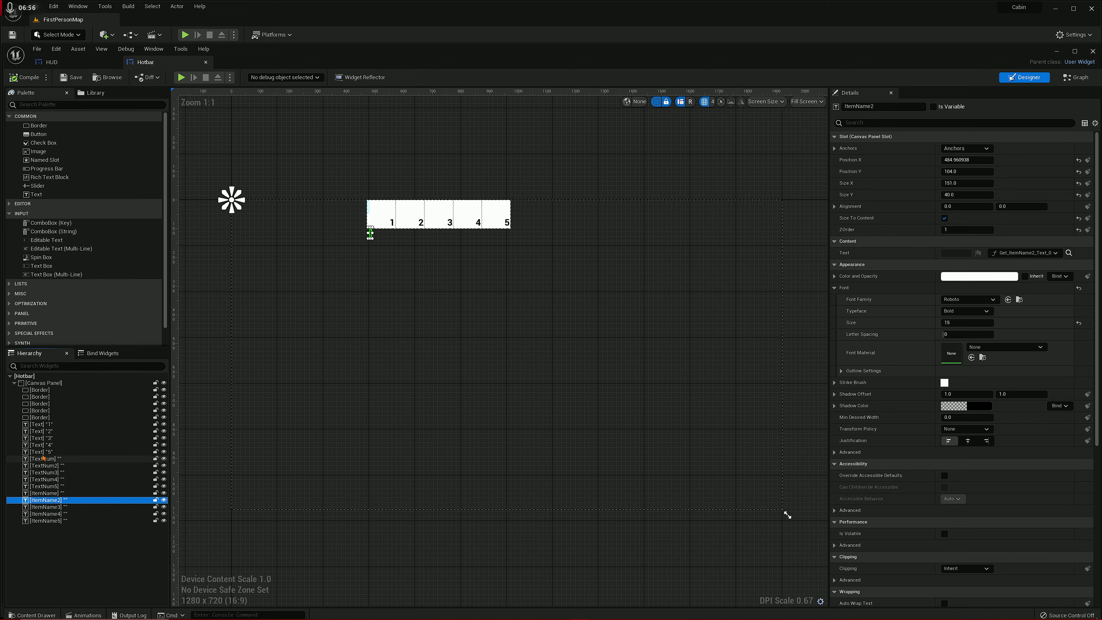
{"action": "left_click", "coordinate": [39, 390]}
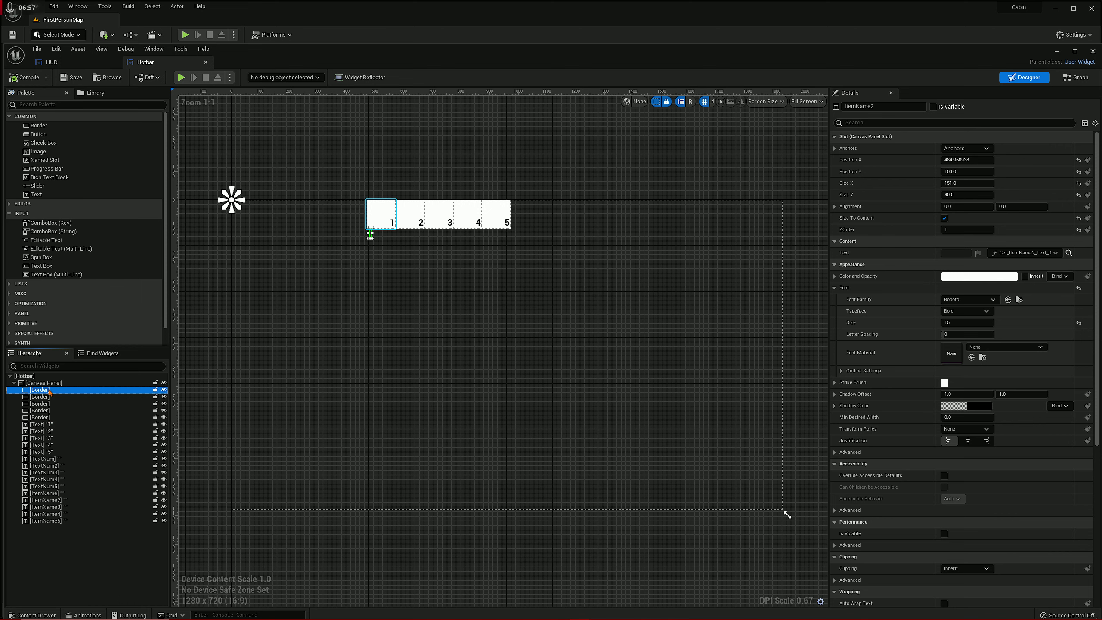
{"action": "left_click", "coordinate": [57, 521], "text": "shift"}
{"action": "left_click", "coordinate": [972, 148]}
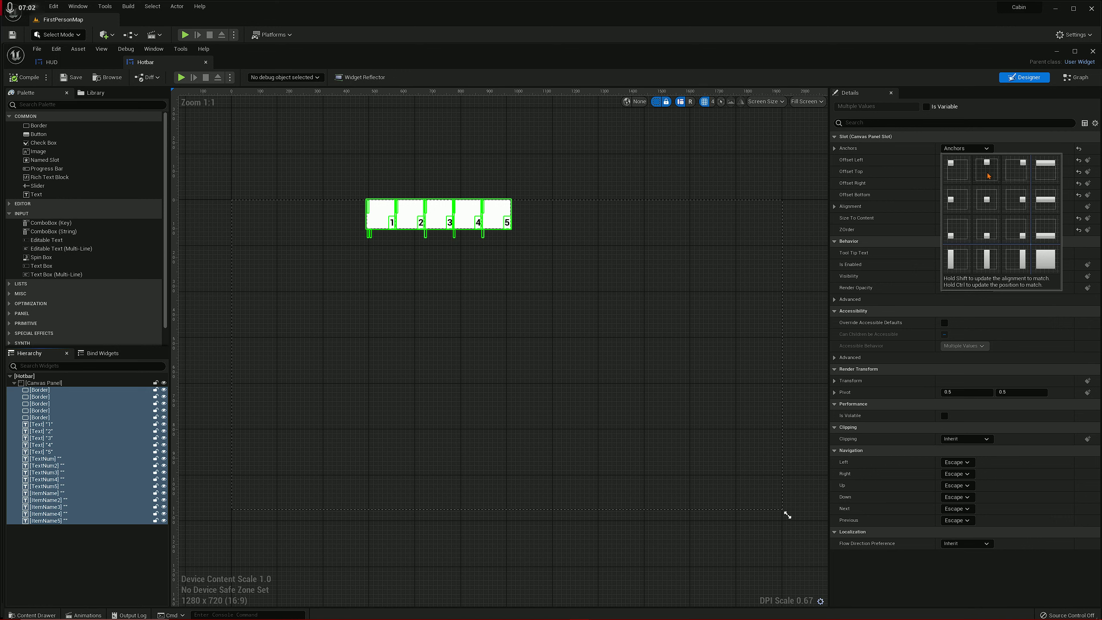
{"action": "left_click", "coordinate": [988, 176]}
{"action": "left_click", "coordinate": [517, 138]}
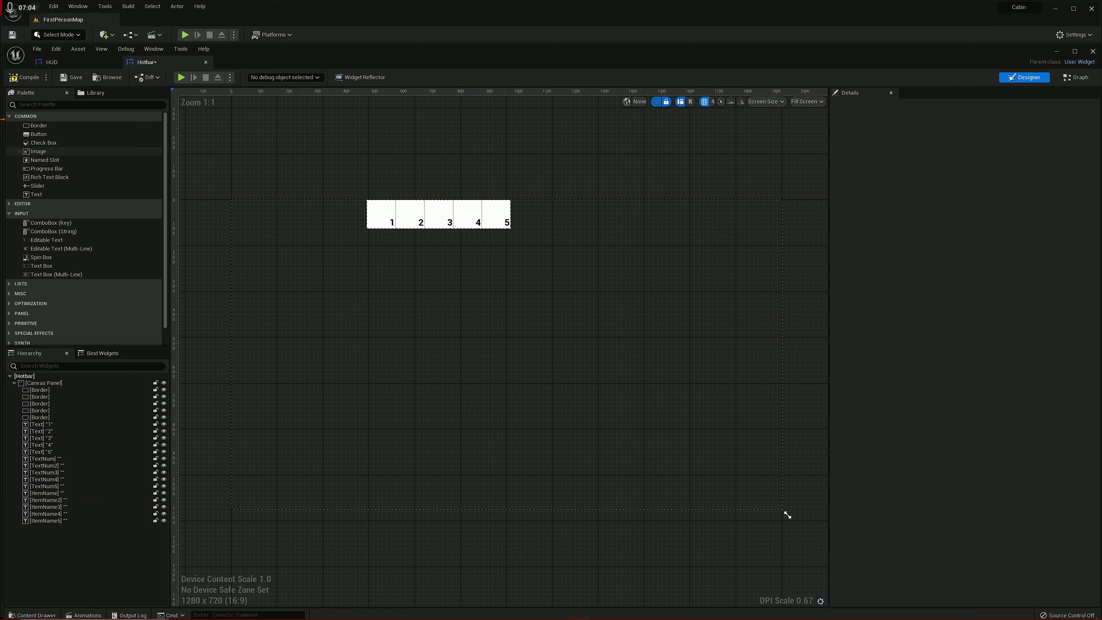
Compile and save the Hotbar widget, then start a new playtest
{"action": "left_click", "coordinate": [32, 78]}
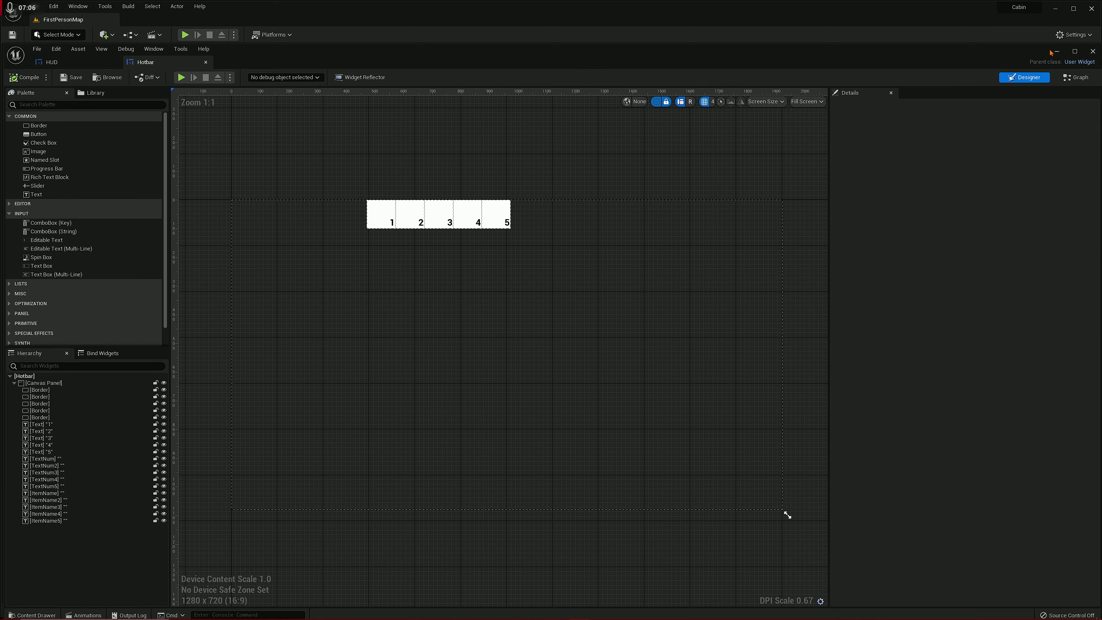
{"action": "left_click", "coordinate": [1054, 52]}
{"action": "left_click", "coordinate": [185, 35]}
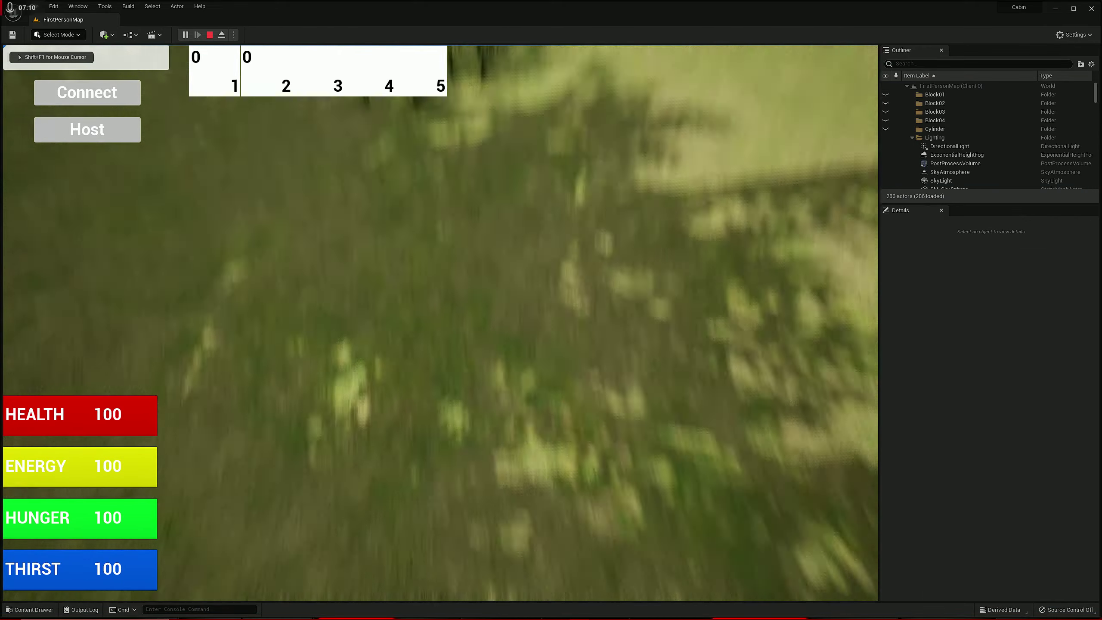
Free the mouse and enlarge the client game window over most of the screen
{"action": "key", "text": "shift+F1"}
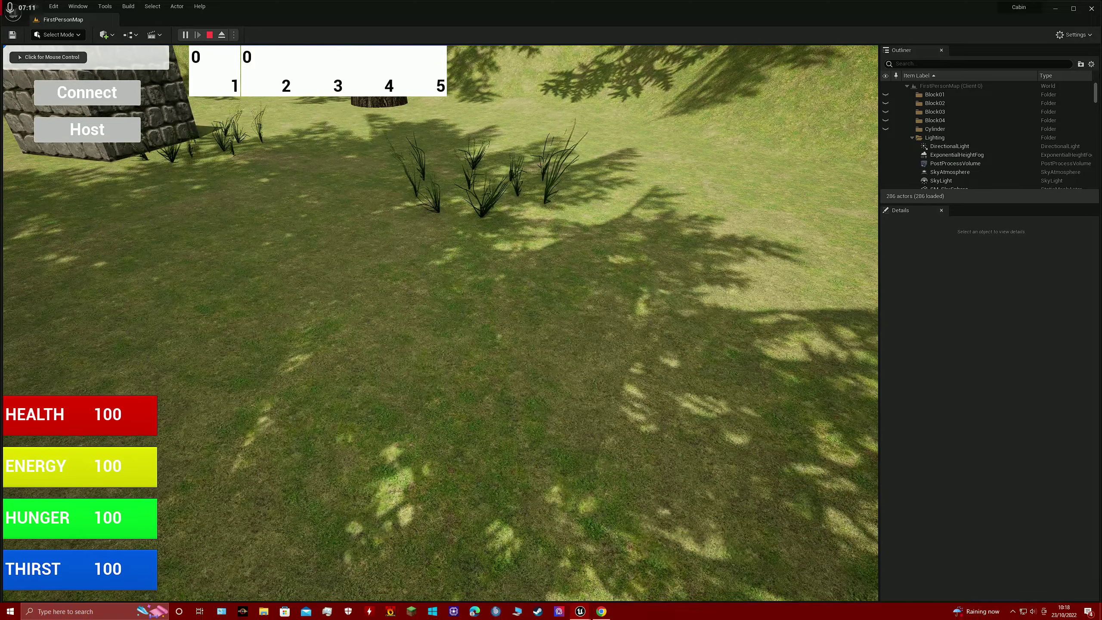
{"action": "mouse_move", "coordinate": [580, 611]}
{"action": "left_click", "coordinate": [674, 568]}
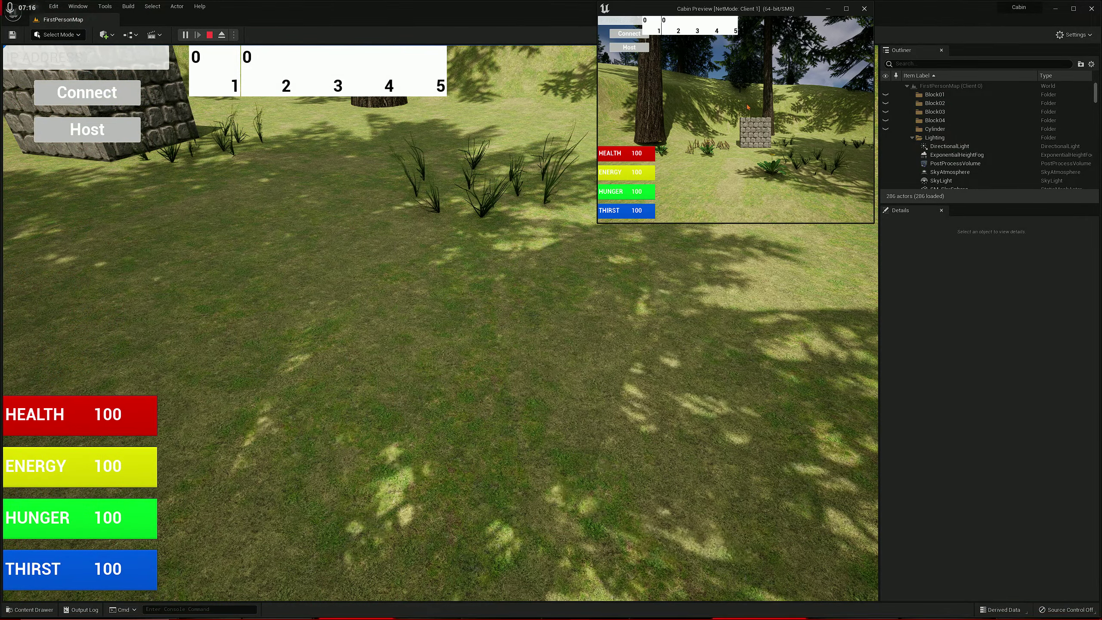
{"action": "left_click_drag", "start_coordinate": [740, 8], "coordinate": [728, 51]}
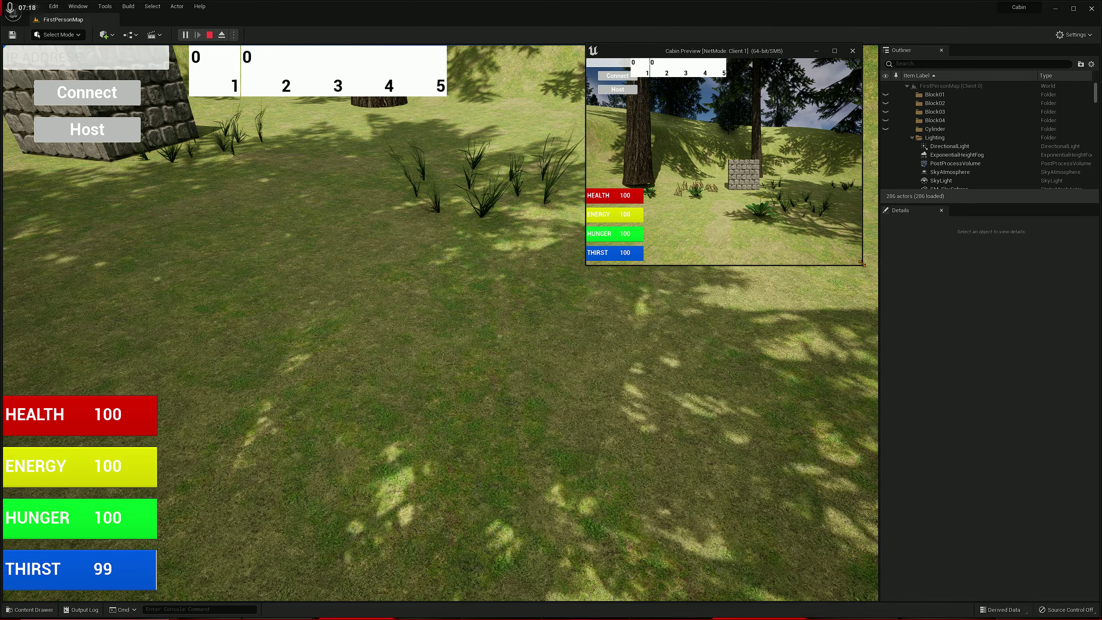
{"action": "left_click_drag", "start_coordinate": [860, 263], "coordinate": [1100, 617]}
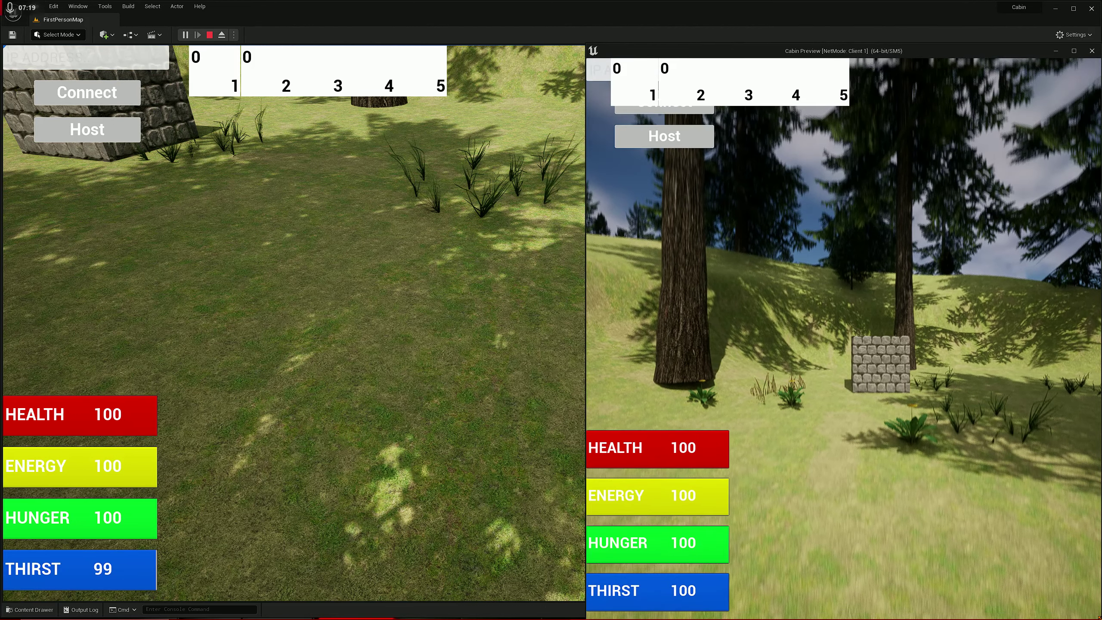
{"action": "left_click", "coordinate": [585, 228]}
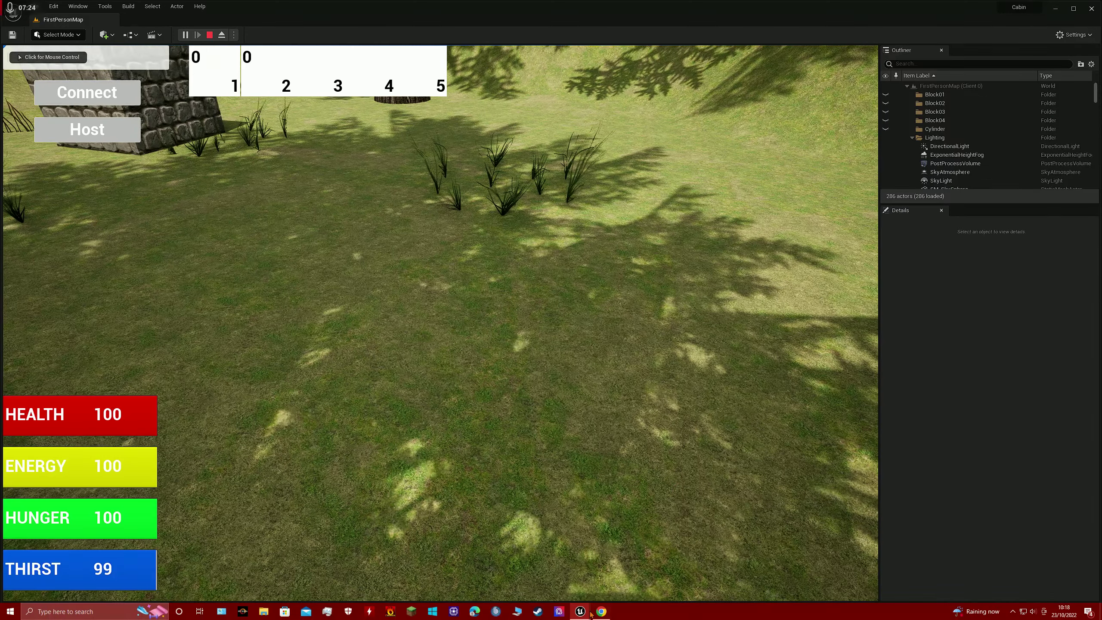
{"action": "mouse_move", "coordinate": [581, 611]}
{"action": "left_click", "coordinate": [681, 568]}
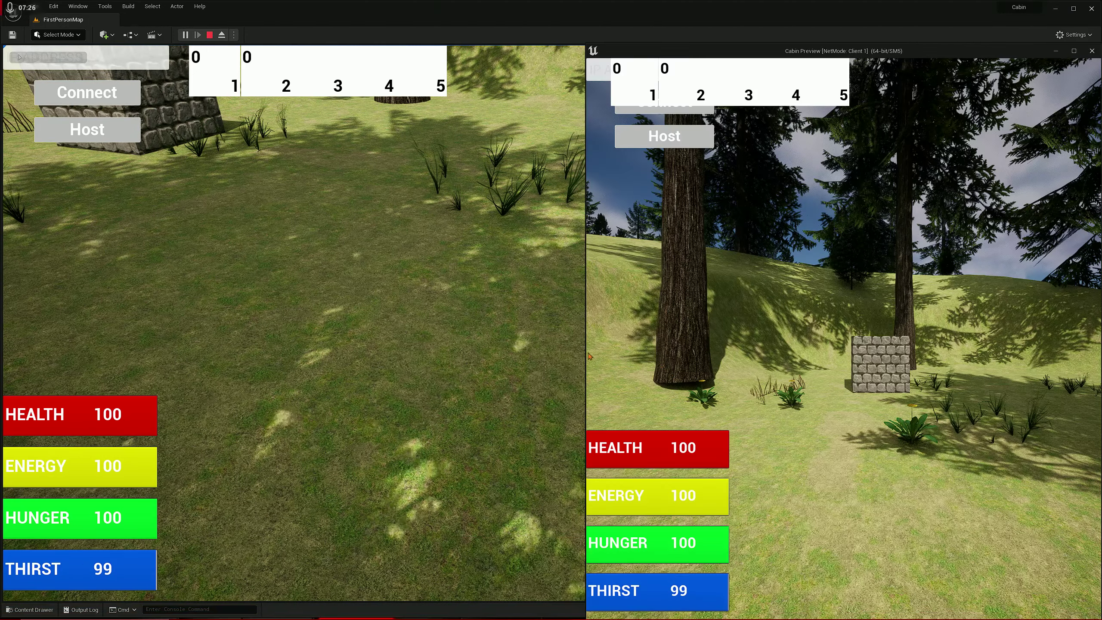
{"action": "mouse_move", "coordinate": [585, 353]}
{"action": "left_mouse_down"}
{"action": "mouse_move", "coordinate": [464, 346]}
{"action": "mouse_move", "coordinate": [26, 362]}
{"action": "mouse_move", "coordinate": [617, 302]}
{"action": "left_mouse_up"}
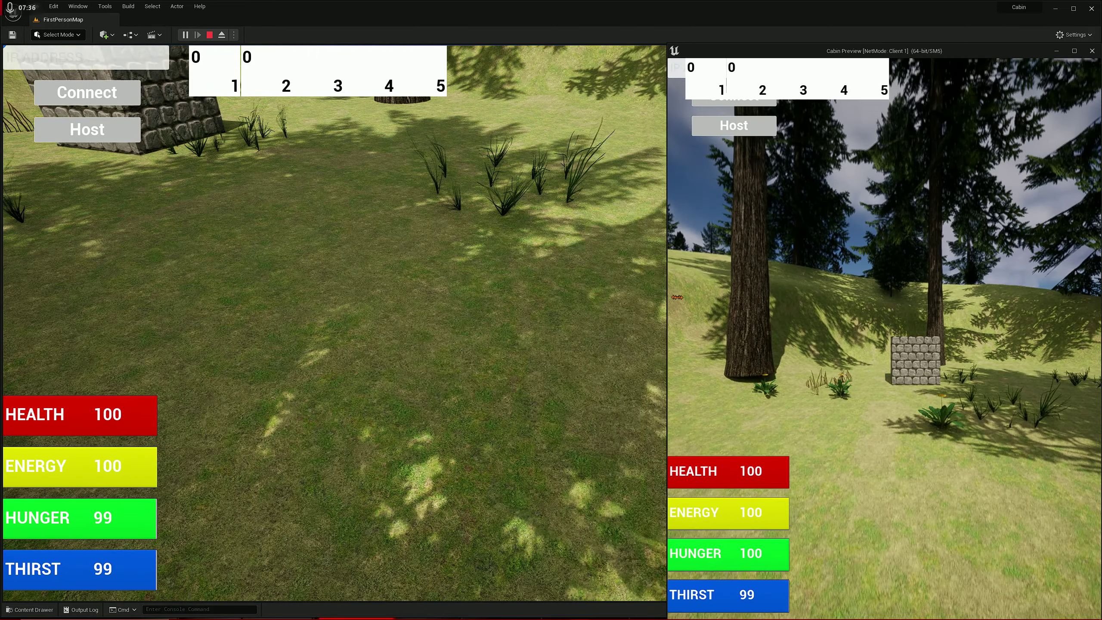
{"action": "left_click_drag", "start_coordinate": [617, 303], "coordinate": [774, 297]}
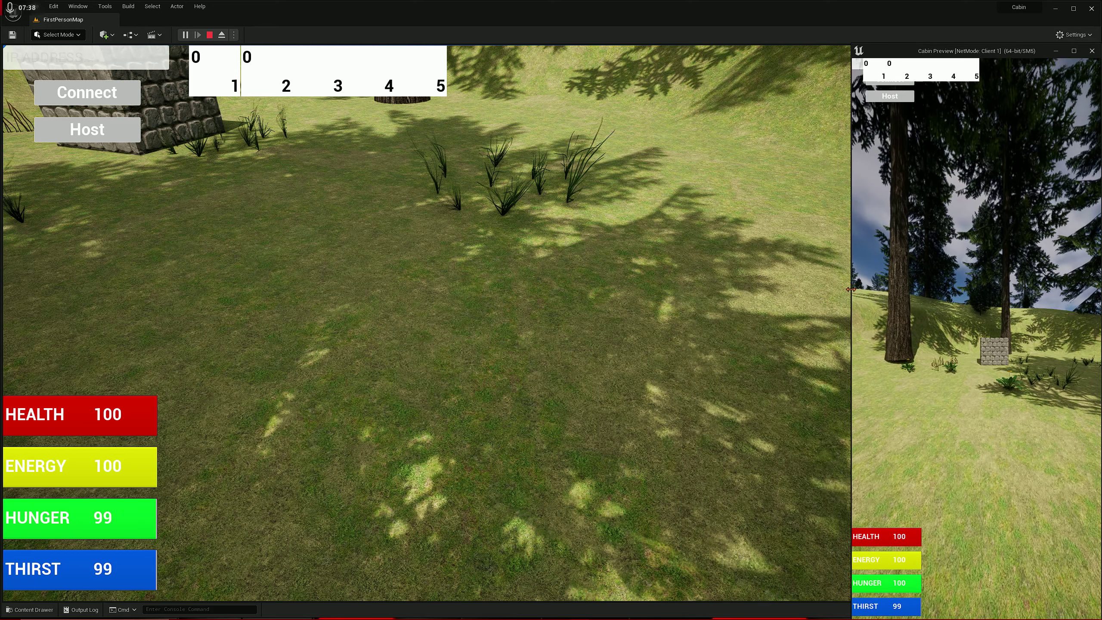
{"action": "mouse_move", "coordinate": [849, 290]}
{"action": "left_mouse_down"}
{"action": "mouse_move", "coordinate": [138, 338]}
{"action": "mouse_move", "coordinate": [414, 339]}
{"action": "mouse_move", "coordinate": [981, 280]}
{"action": "left_mouse_up"}
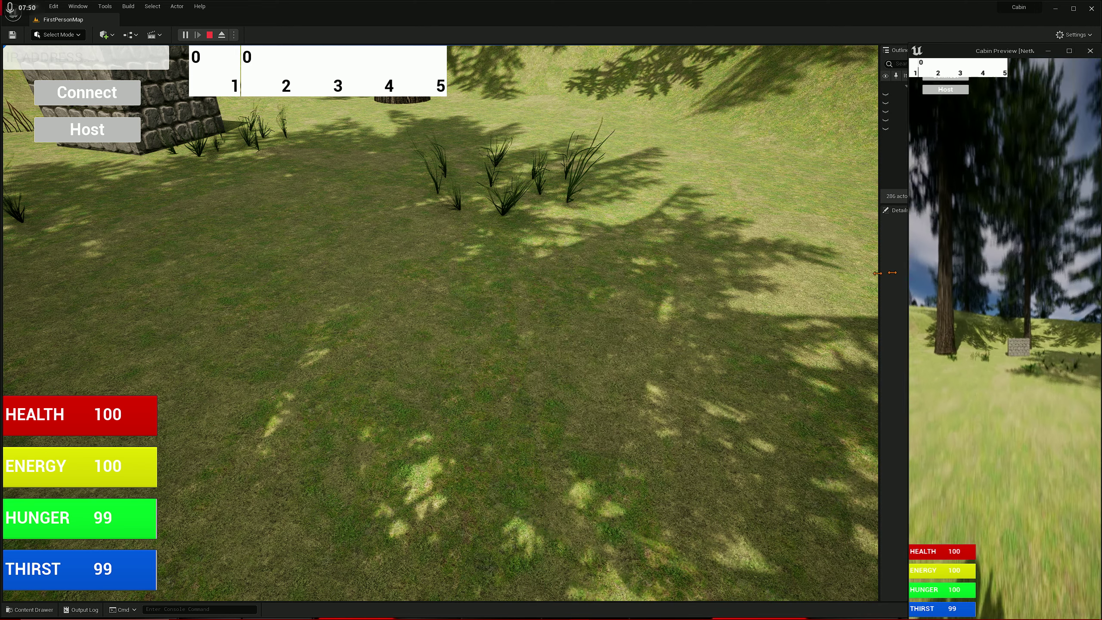
{"action": "mouse_move", "coordinate": [876, 273]}
{"action": "left_mouse_down"}
{"action": "mouse_move", "coordinate": [487, 255]}
{"action": "mouse_move", "coordinate": [253, 272]}
{"action": "mouse_move", "coordinate": [66, 263]}
{"action": "mouse_move", "coordinate": [262, 254]}
{"action": "mouse_move", "coordinate": [124, 256]}
{"action": "mouse_move", "coordinate": [137, 256]}
{"action": "left_mouse_up"}
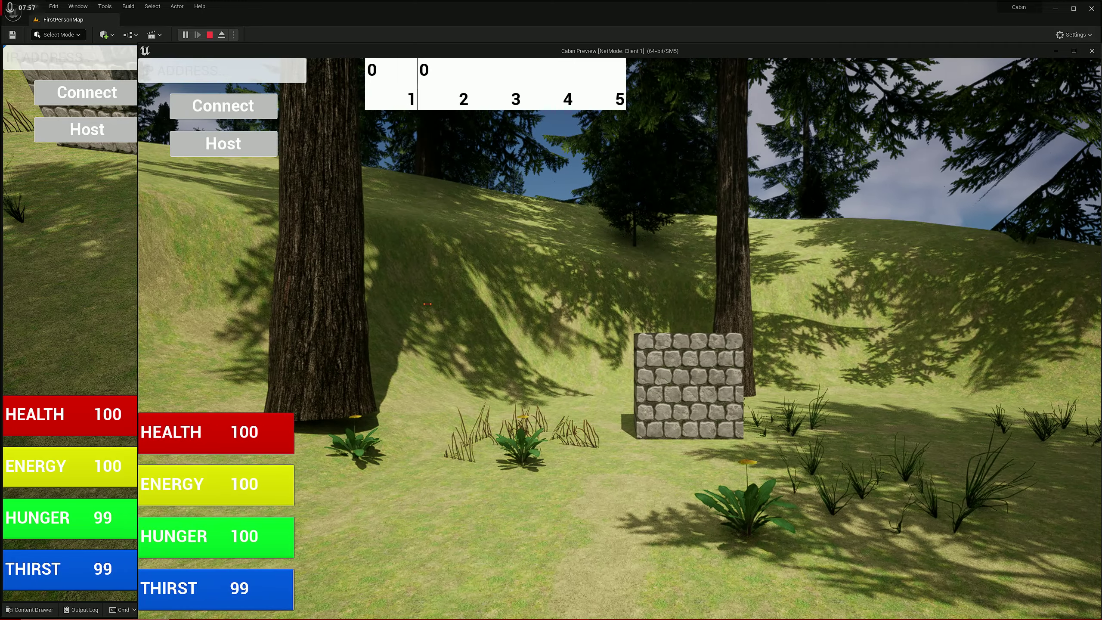
Walk the client player toward the tree and stone block to collect rocks
{"action": "key", "text": "w"}
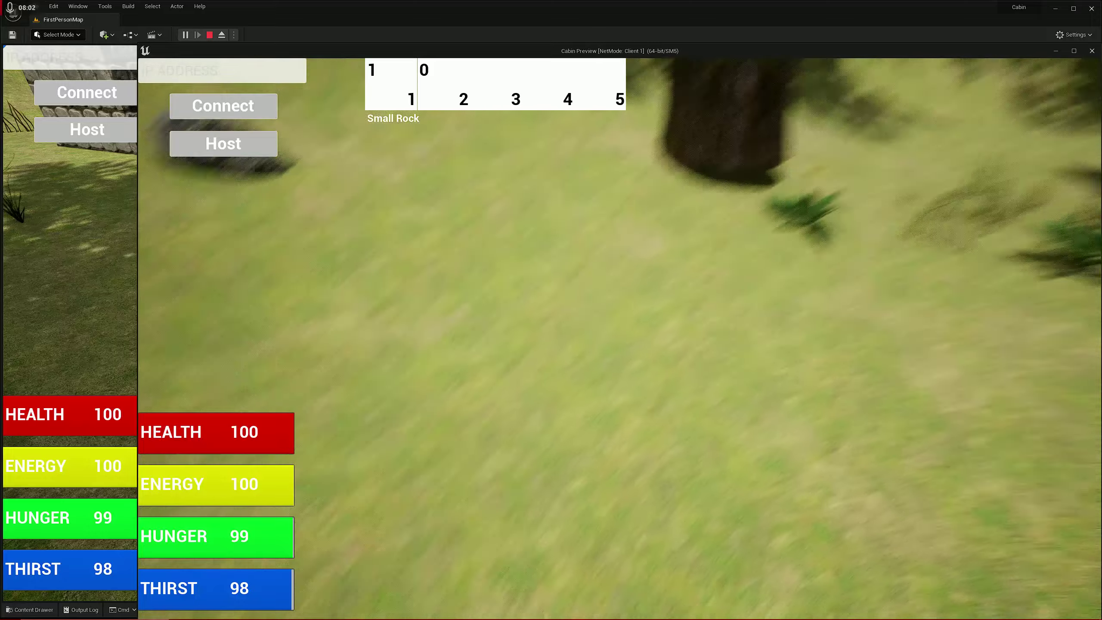
{"action": "key", "text": "w"}
{"action": "key", "text": "s"}
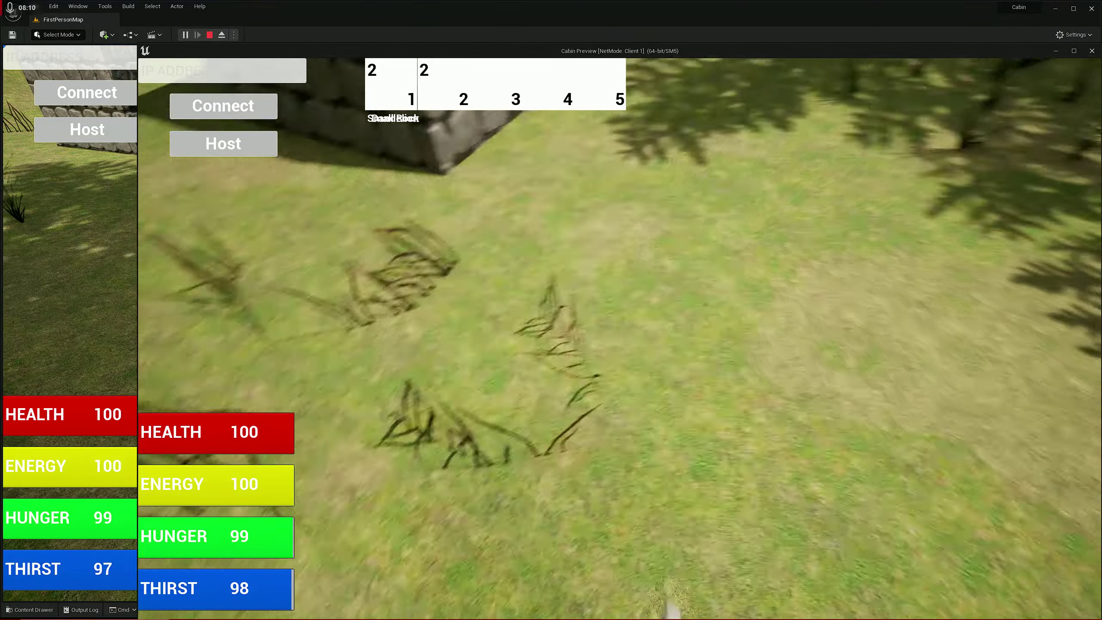
{"action": "key", "text": "w"}
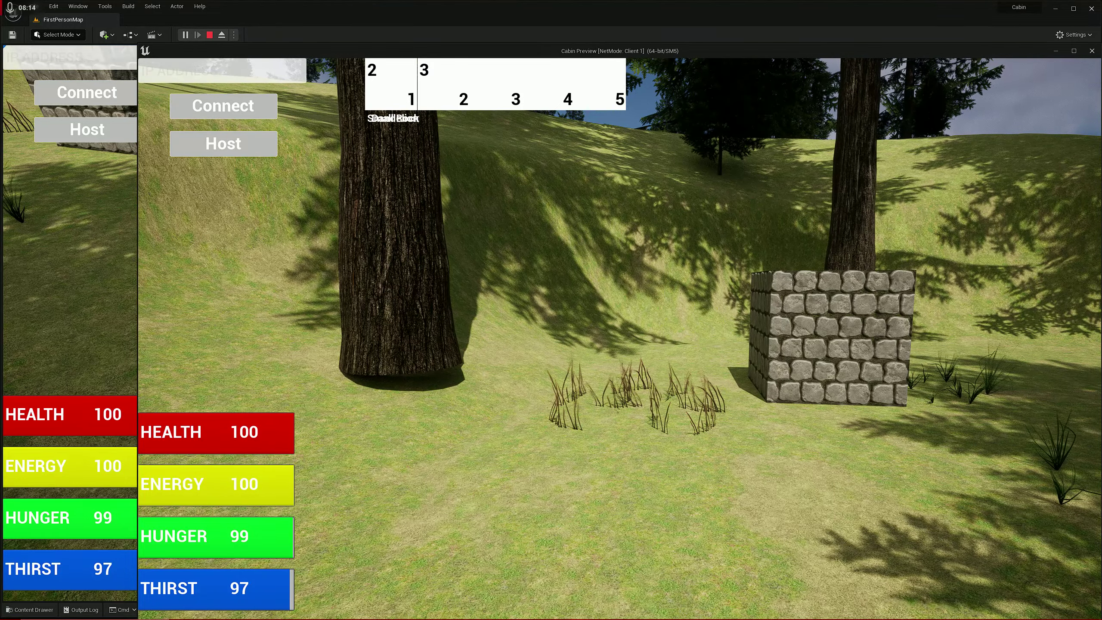
{"action": "key", "text": "Escape"}
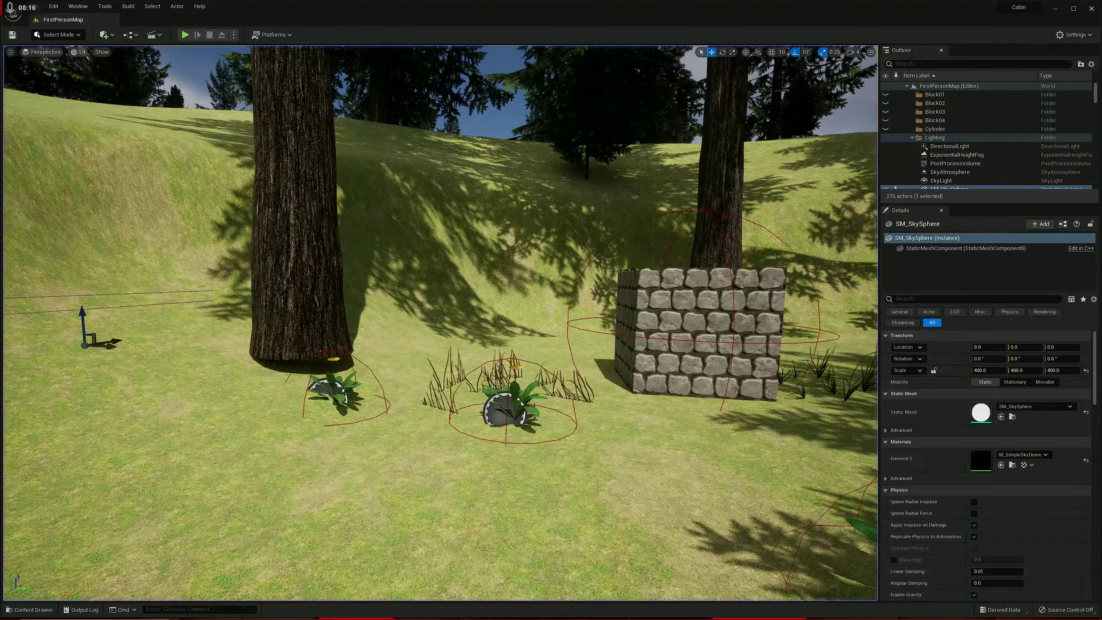
{"action": "left_click", "coordinate": [184, 34]}
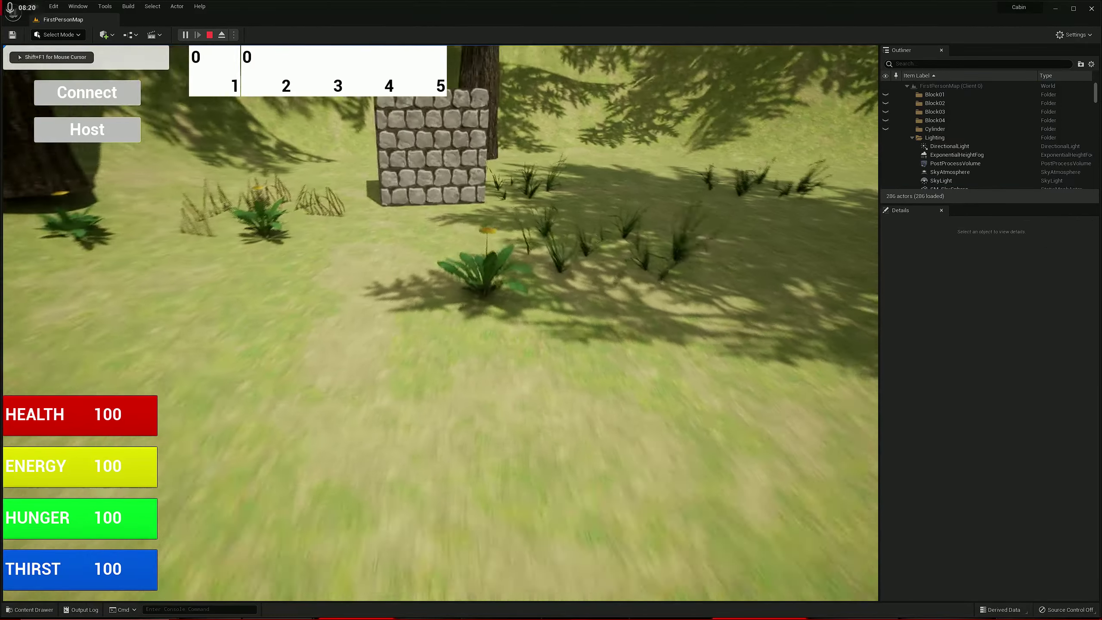
{"action": "key", "text": "e"}
{"action": "key", "text": "e"}
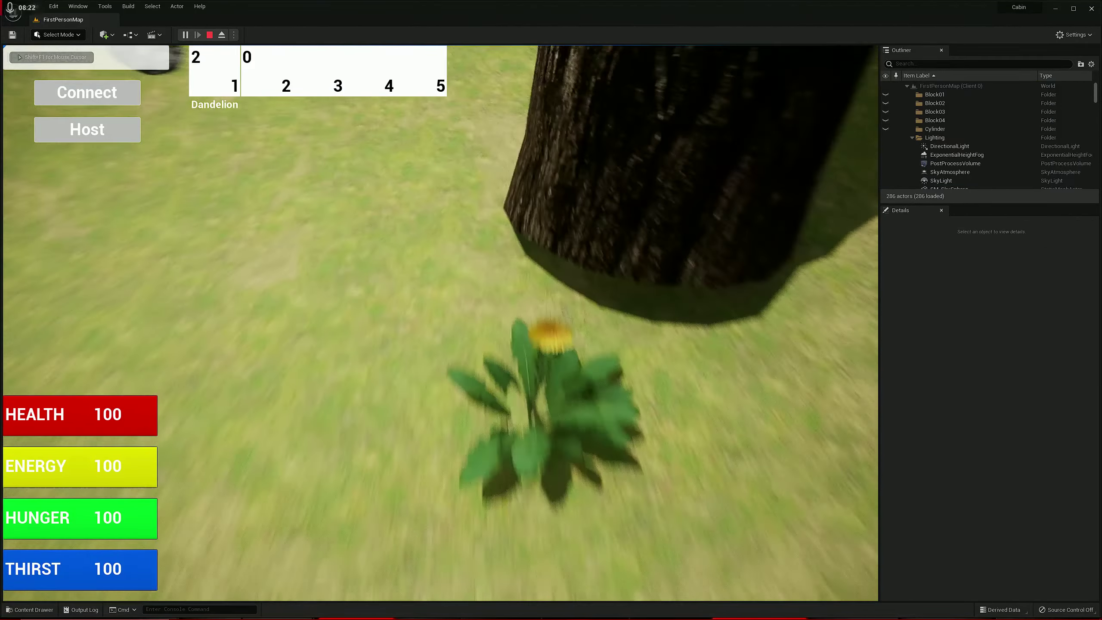
{"action": "key", "text": "e"}
{"action": "key", "text": "e"}
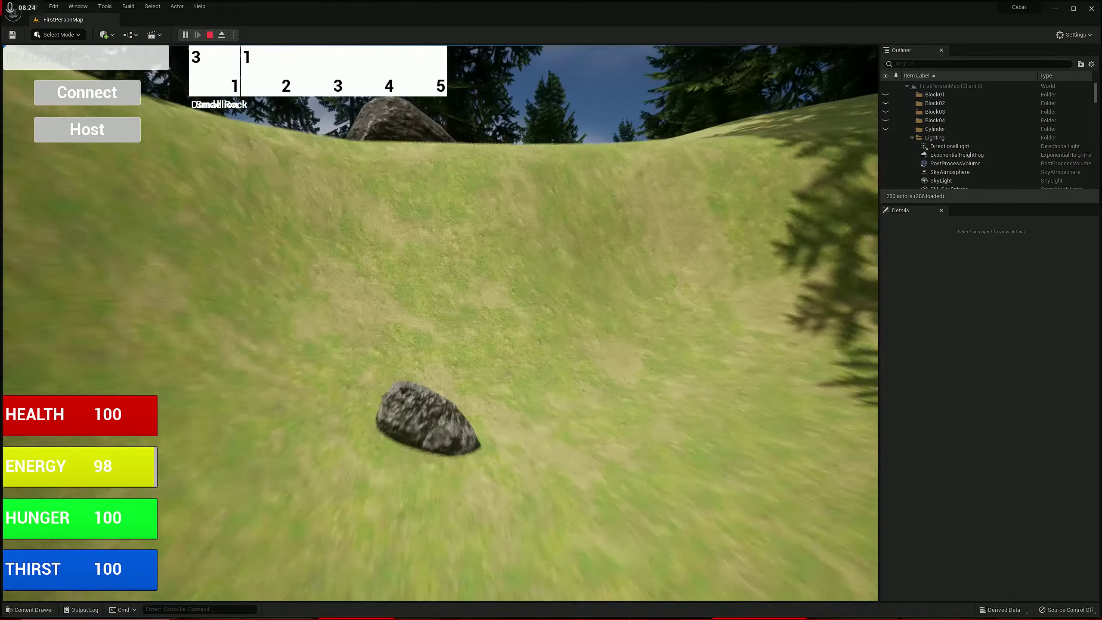
{"action": "key", "text": "e"}
{"action": "key", "text": "Escape"}
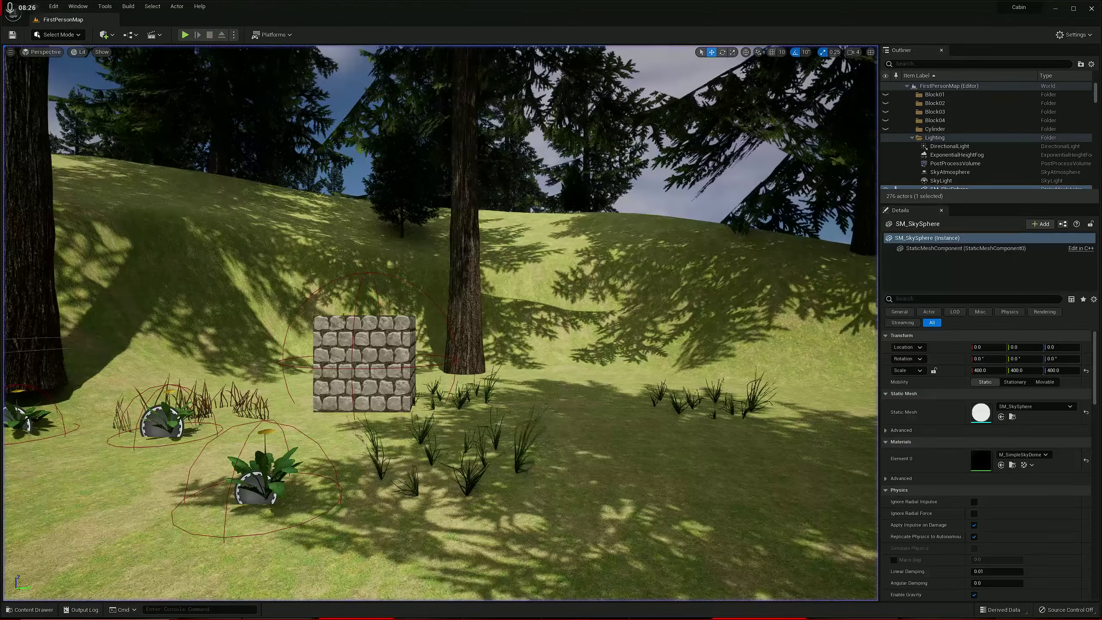
{"action": "left_click", "coordinate": [30, 608]}
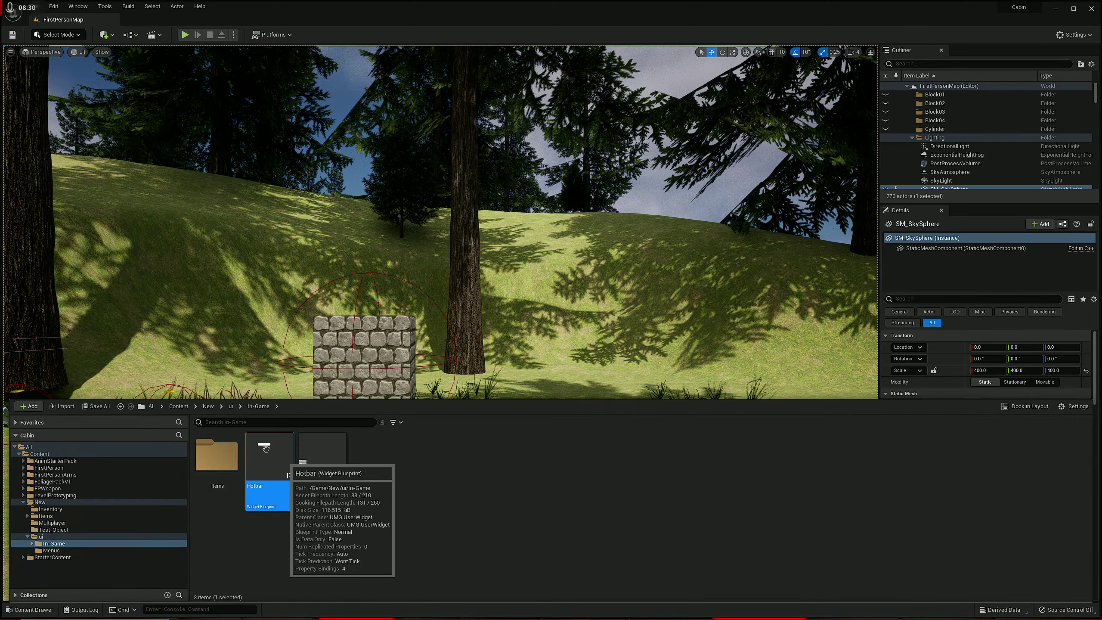
Open the Hotbar widget and select ItemName2, comparing it with the first ItemName label
{"action": "double_click", "coordinate": [290, 475]}
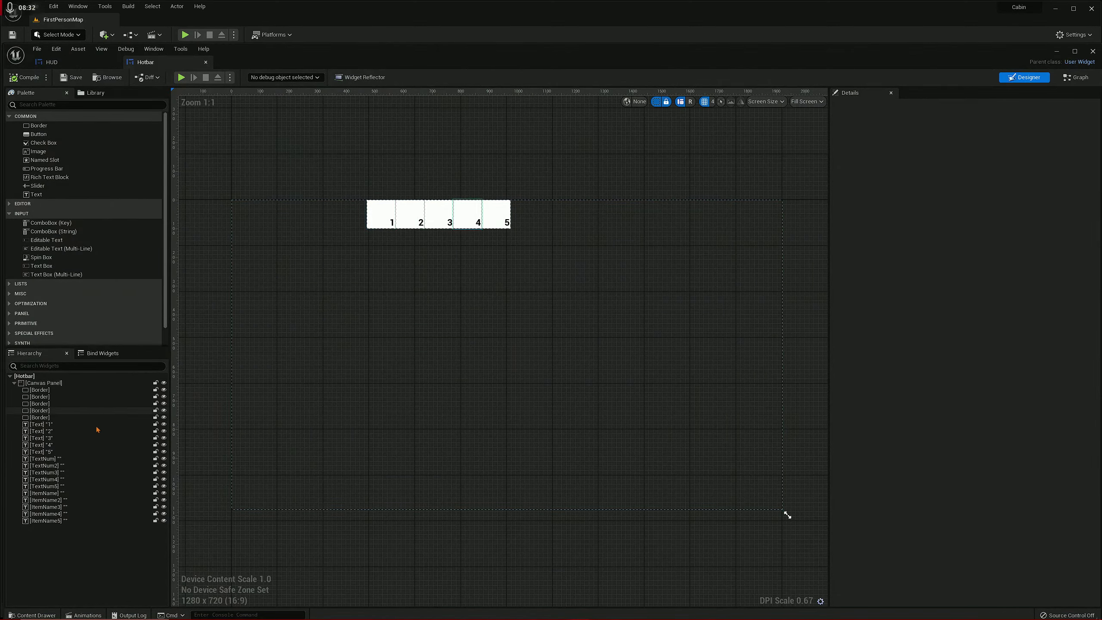
{"action": "left_click", "coordinate": [55, 467]}
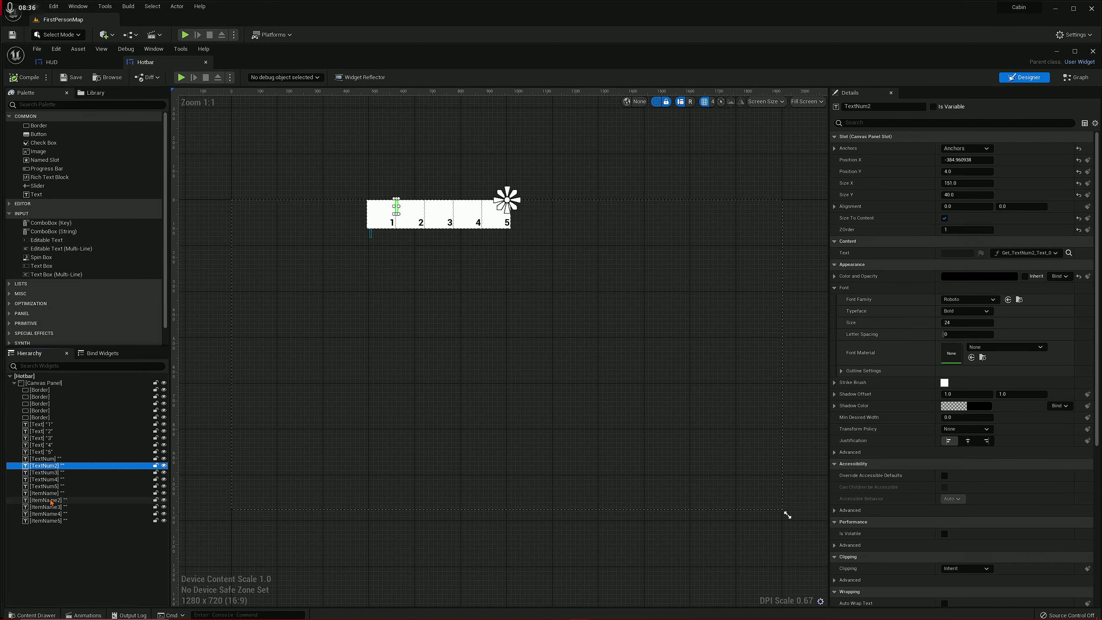
{"action": "left_click", "coordinate": [52, 500]}
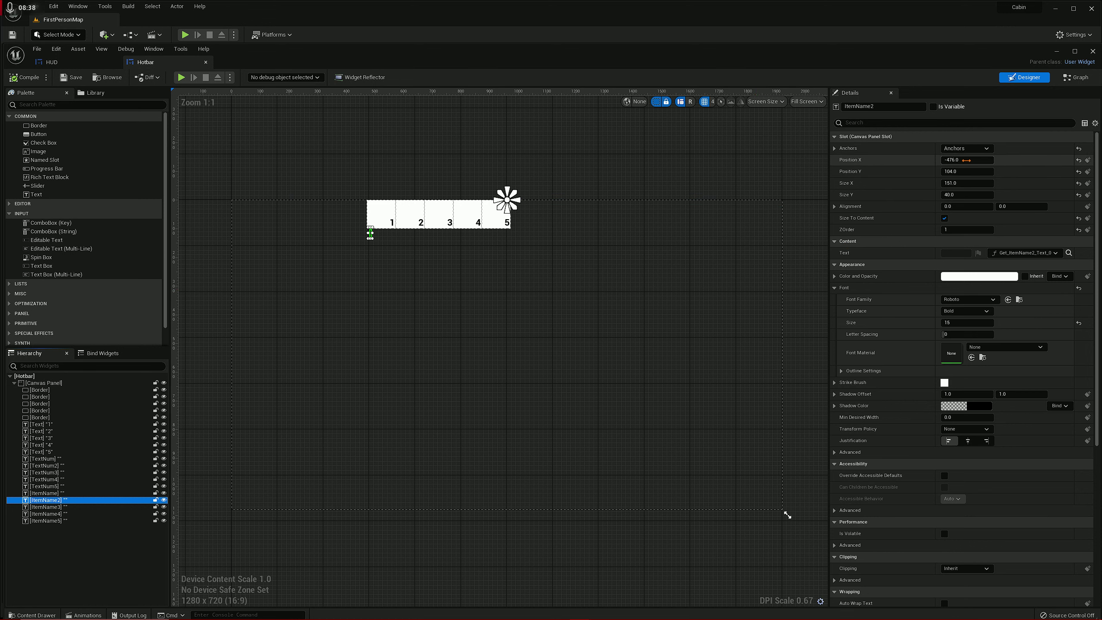
{"action": "left_click", "coordinate": [953, 160]}
{"action": "left_click", "coordinate": [59, 496]}
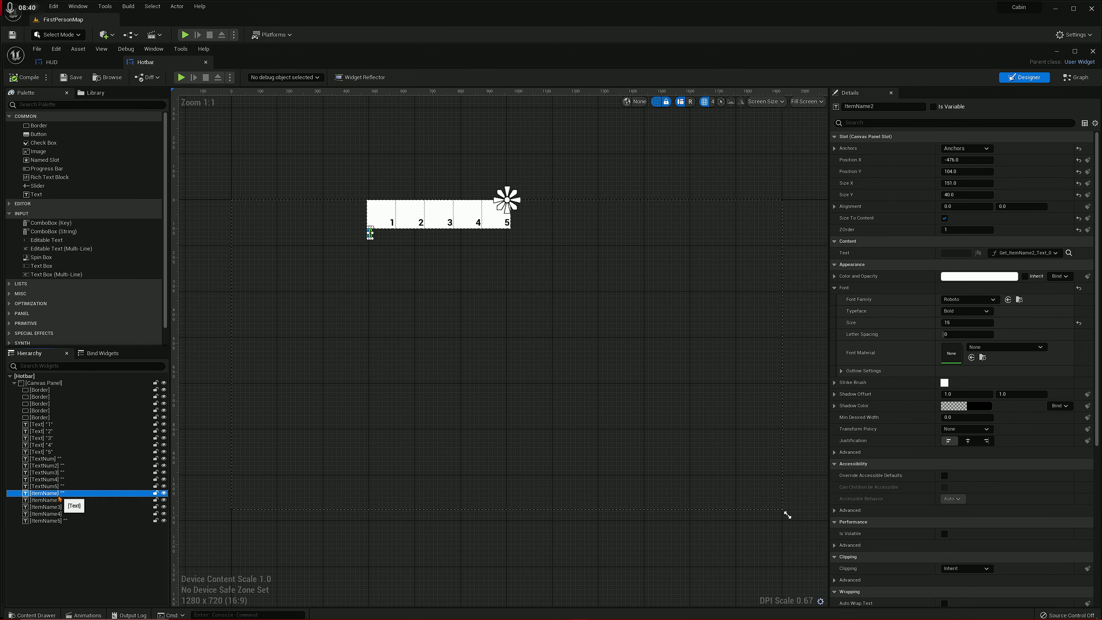
{"action": "left_click", "coordinate": [52, 500]}
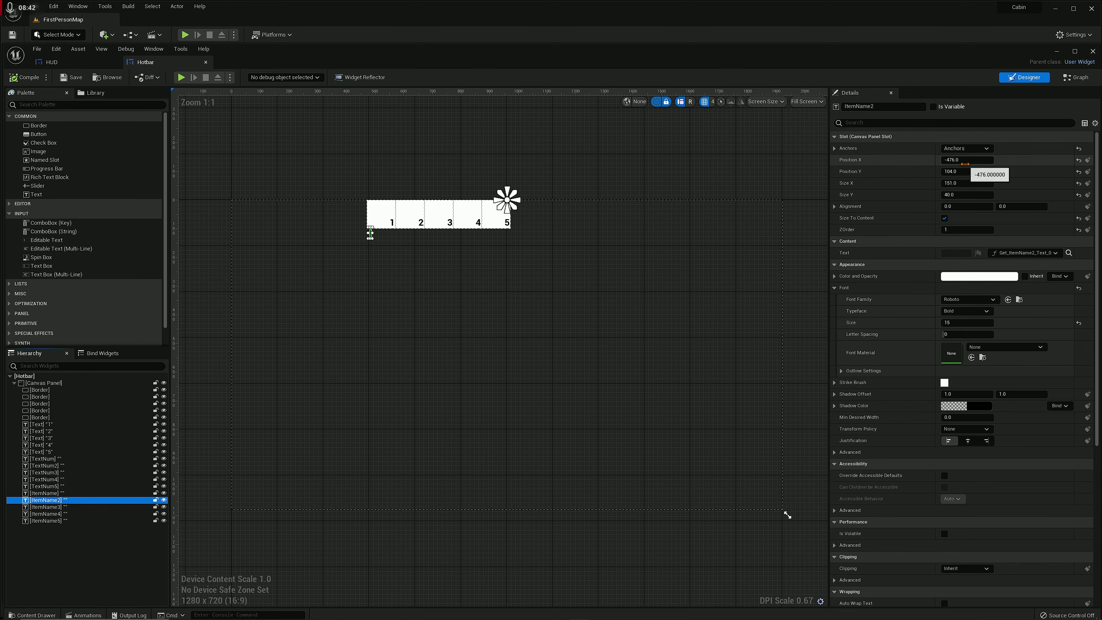
Change ItemName2's Position X so it clears the first label, then compile Hotbar
{"action": "left_click", "coordinate": [966, 160]}
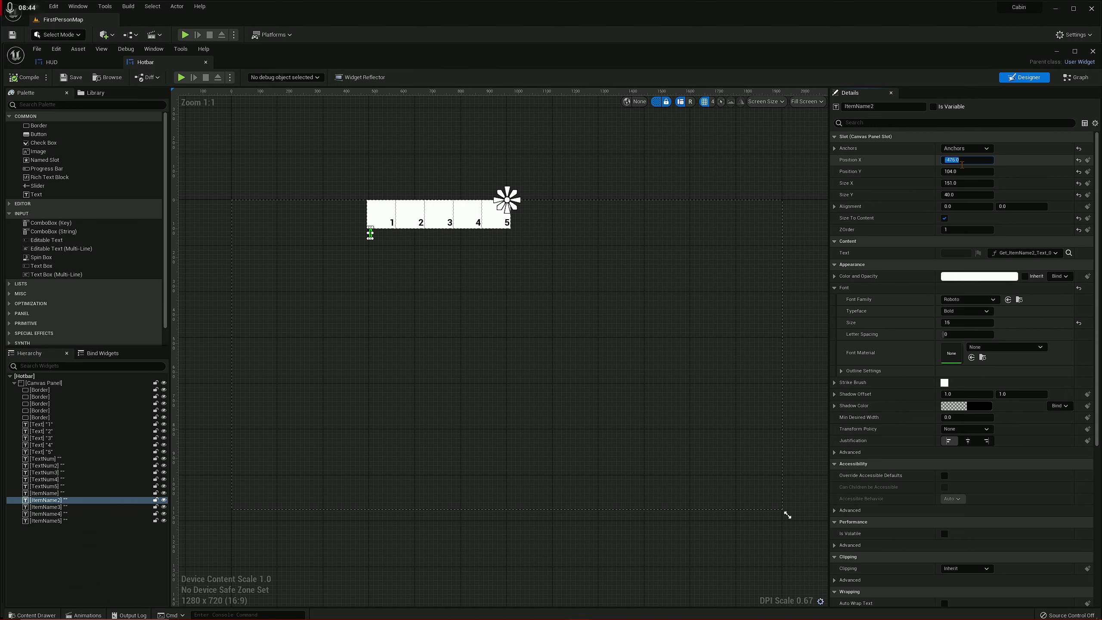
{"action": "left_click", "coordinate": [43, 493]}
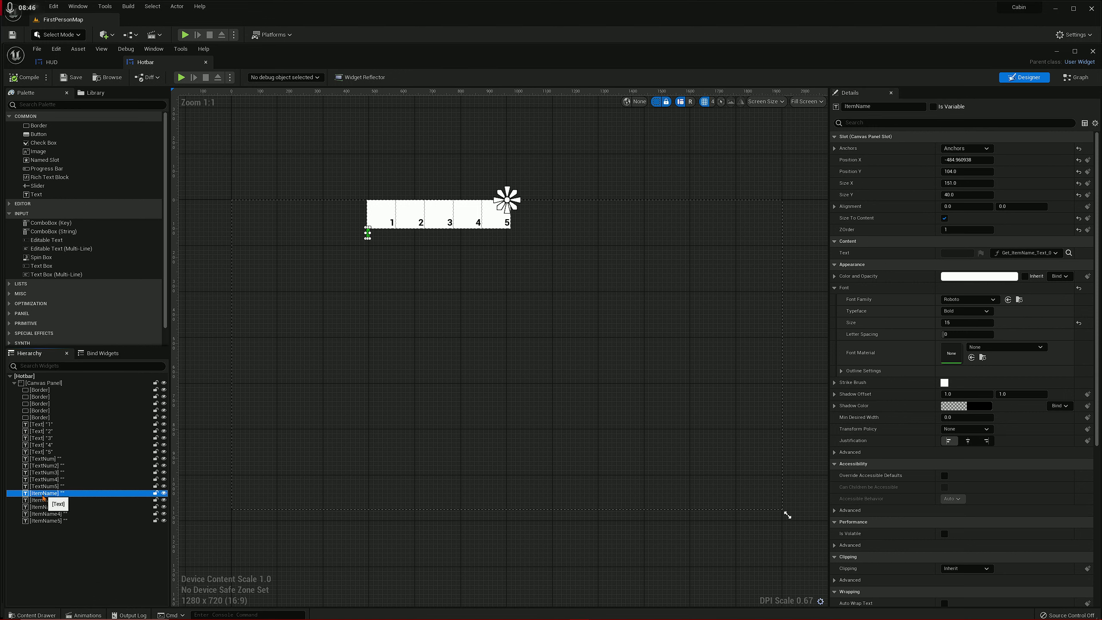
{"action": "left_click", "coordinate": [42, 496]}
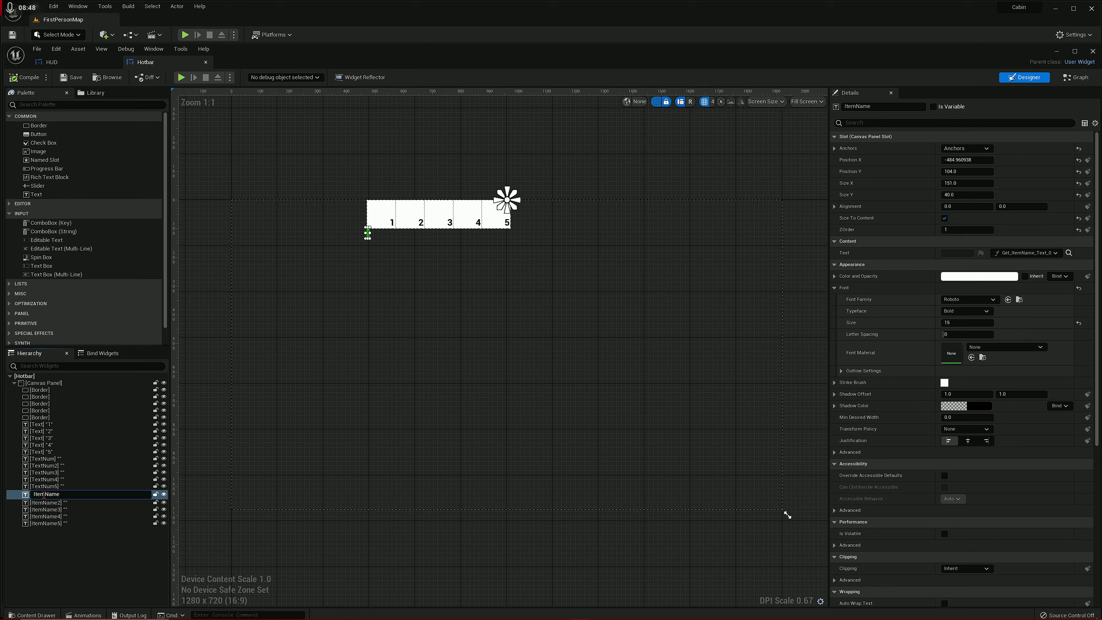
{"action": "left_click", "coordinate": [47, 503]}
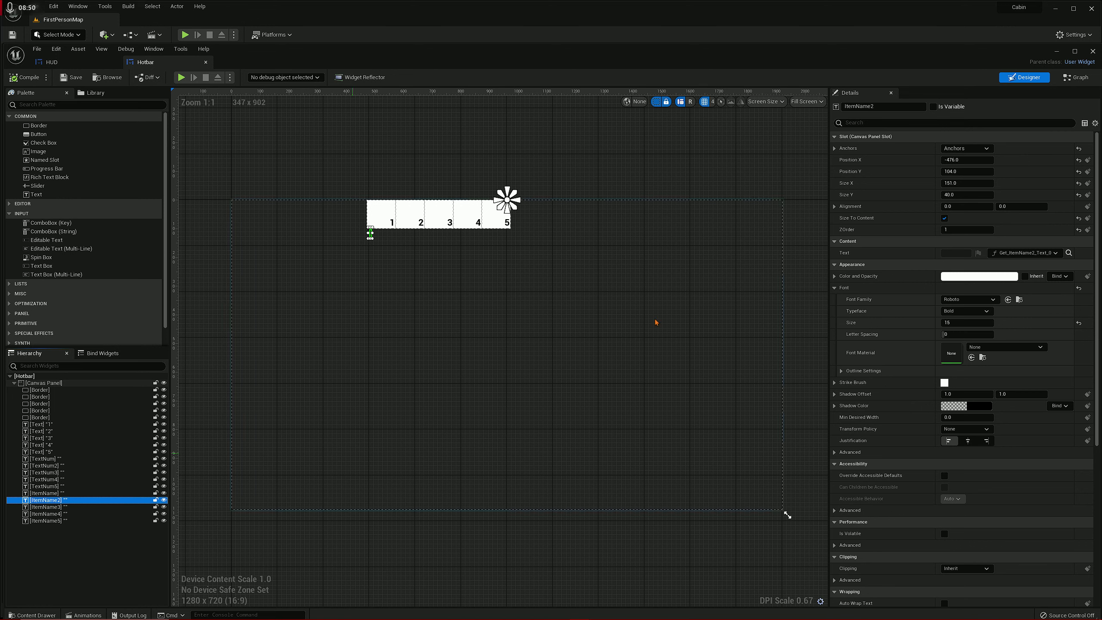
{"action": "left_click", "coordinate": [979, 161]}
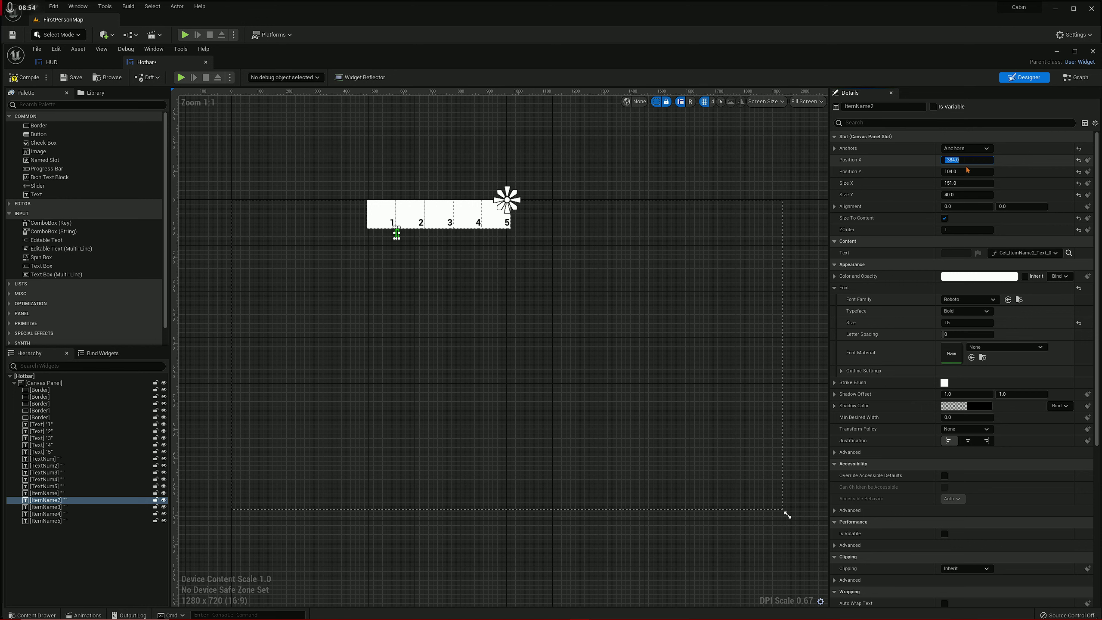
{"action": "left_click", "coordinate": [365, 135]}
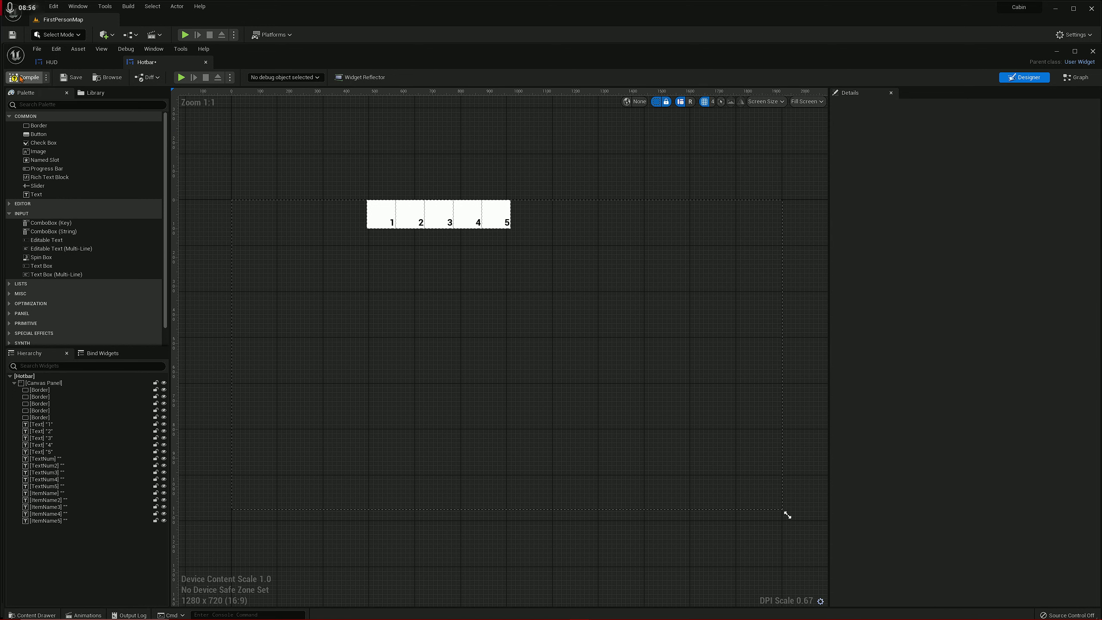
{"action": "left_click", "coordinate": [22, 77]}
{"action": "left_click", "coordinate": [73, 78]}
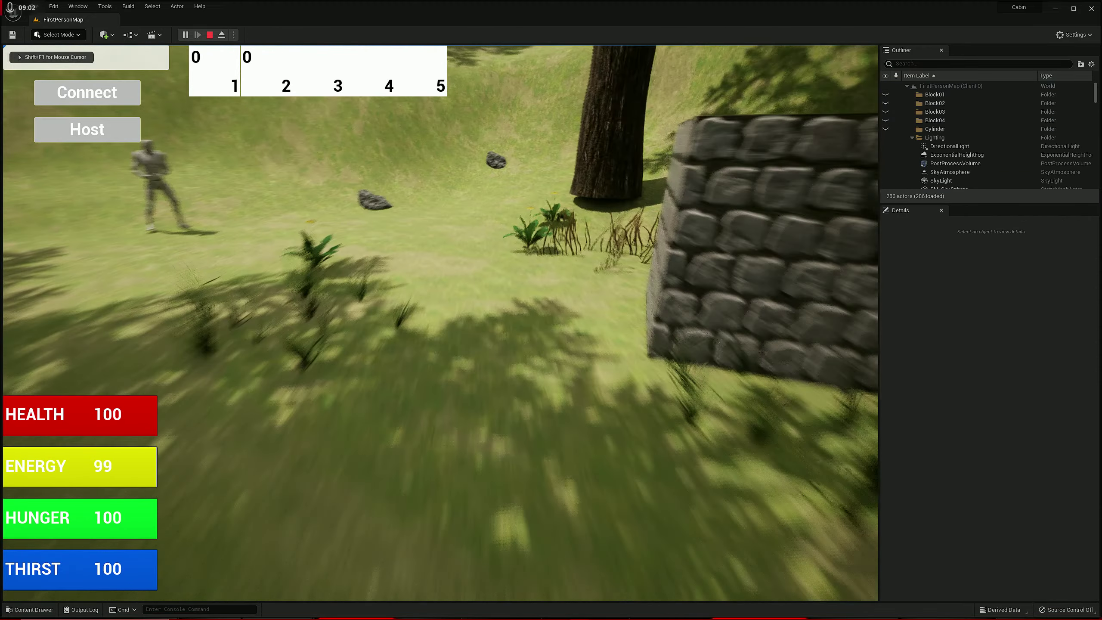
Pick up small rocks and dandelions, then drink ocean water at the shoreline
{"action": "key", "text": "e"}
{"action": "key", "text": "e"}
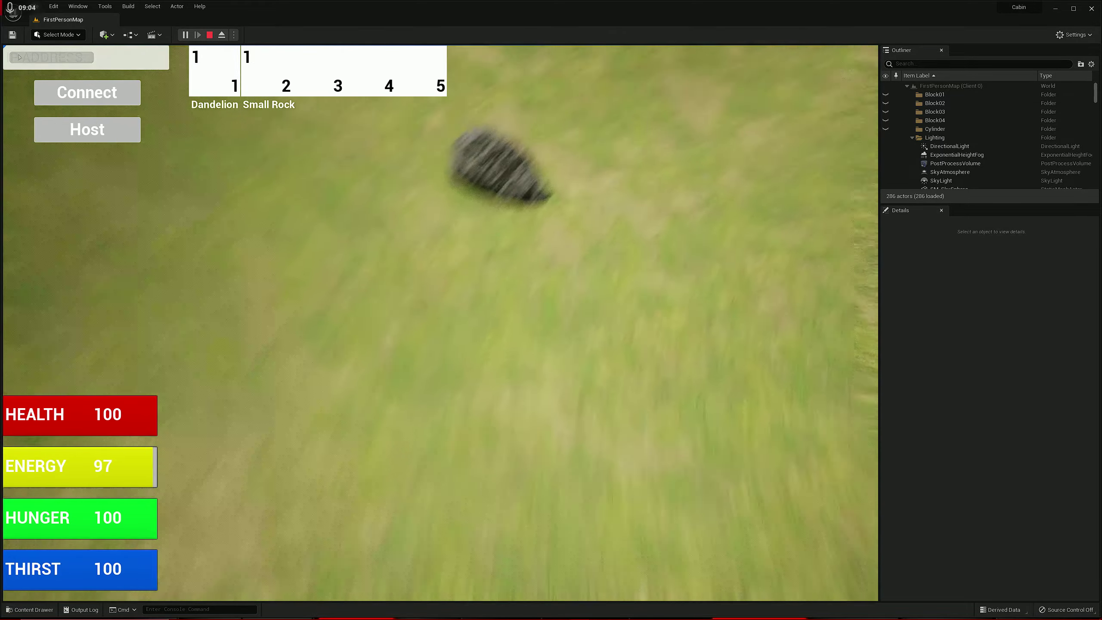
{"action": "key", "text": "e"}
{"action": "key", "text": "e"}
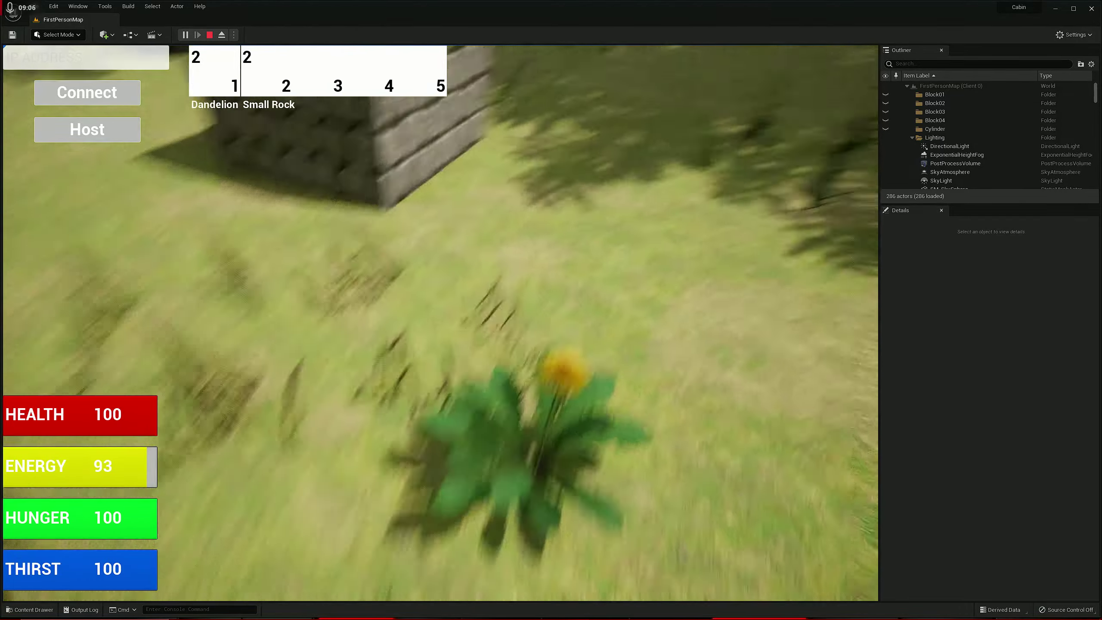
{"action": "key", "text": "e"}
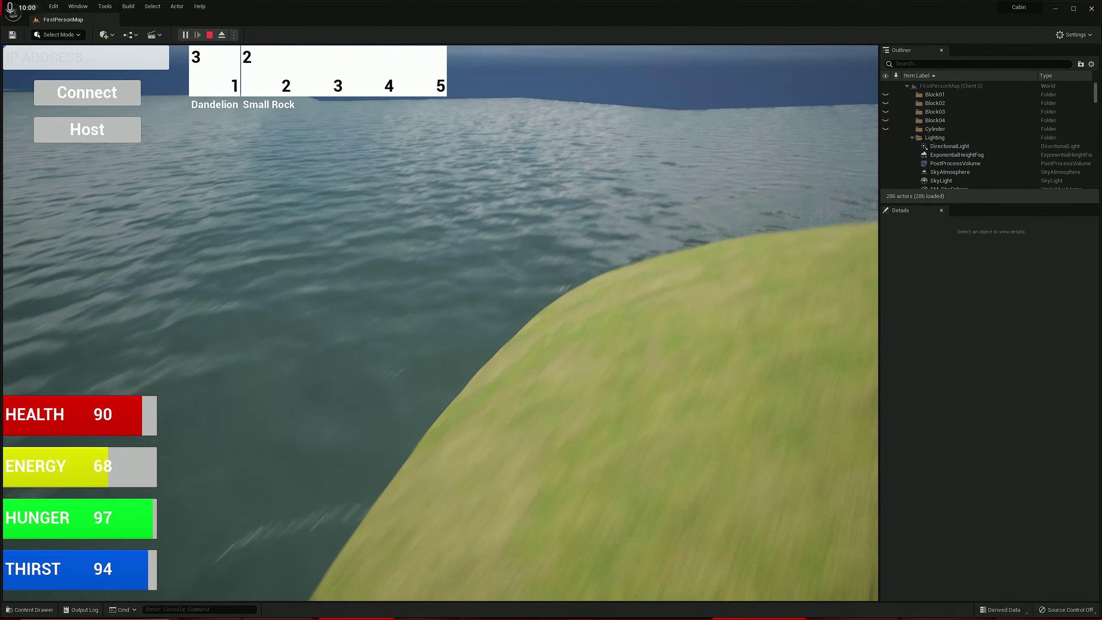
{"action": "key", "text": "w"}
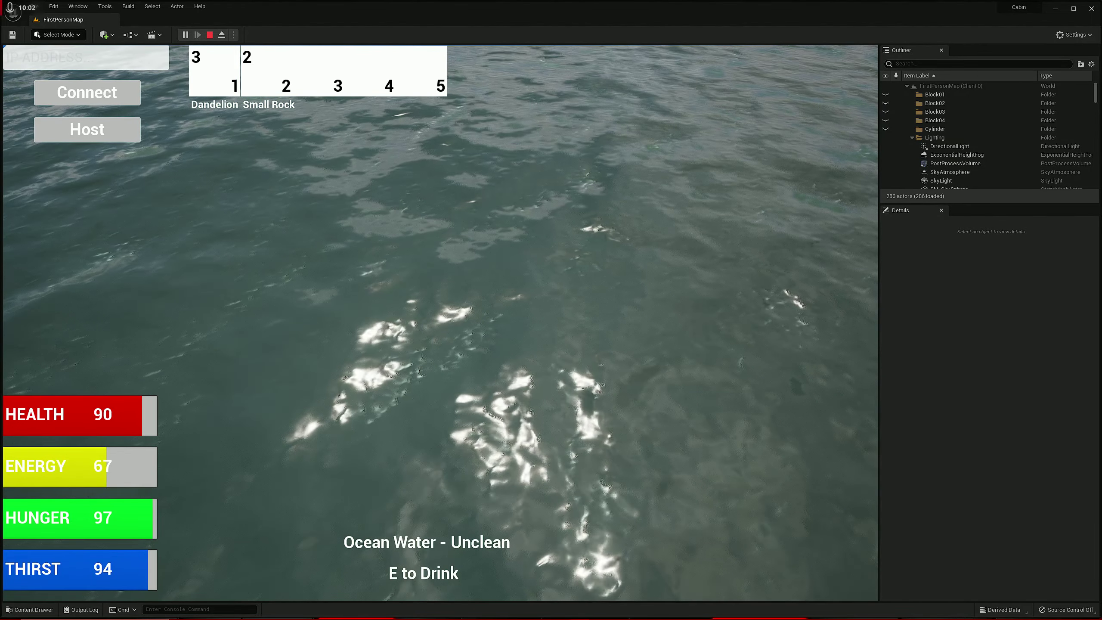
{"action": "key", "text": "e"}
{"action": "key", "text": "w"}
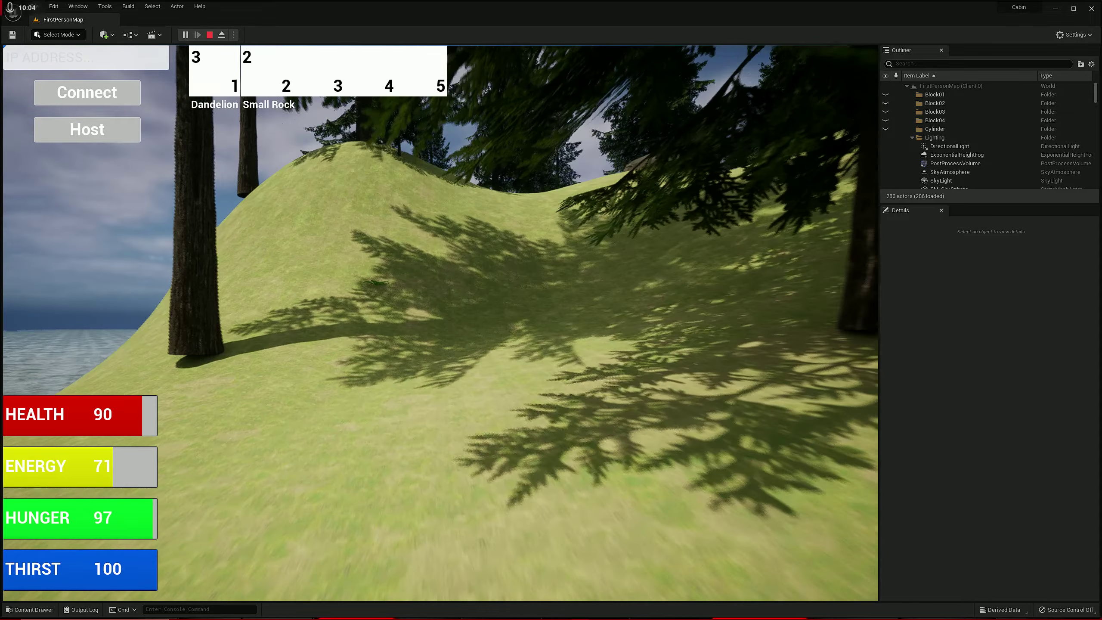
Walk over the grassy hill, through the forest and past the rock to a pine tree
{"action": "key", "text": "w"}
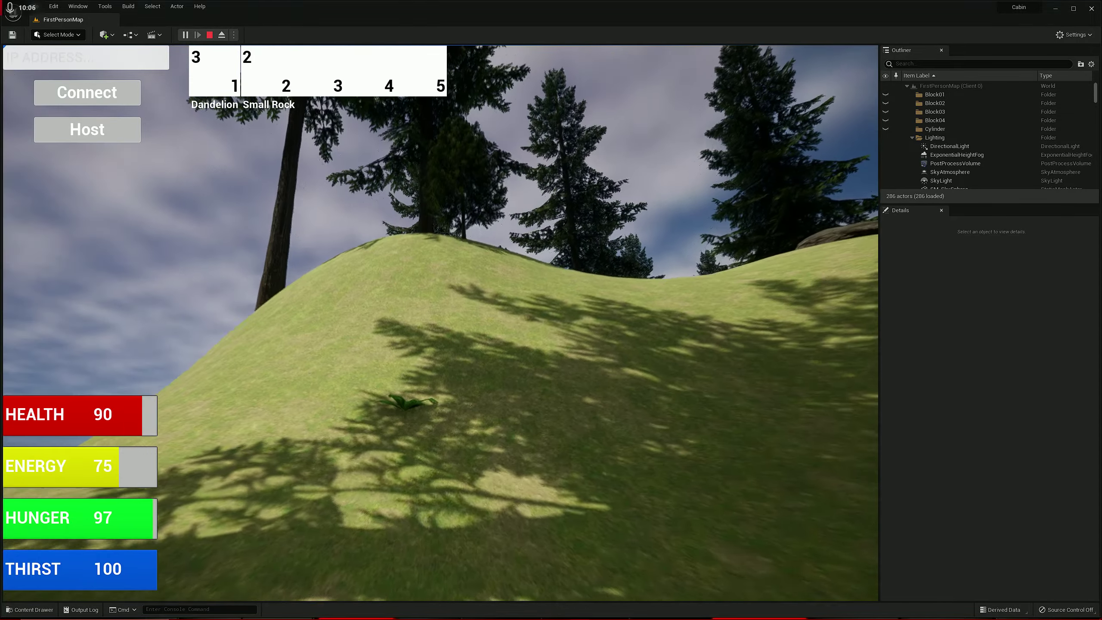
{"action": "key", "text": "w"}
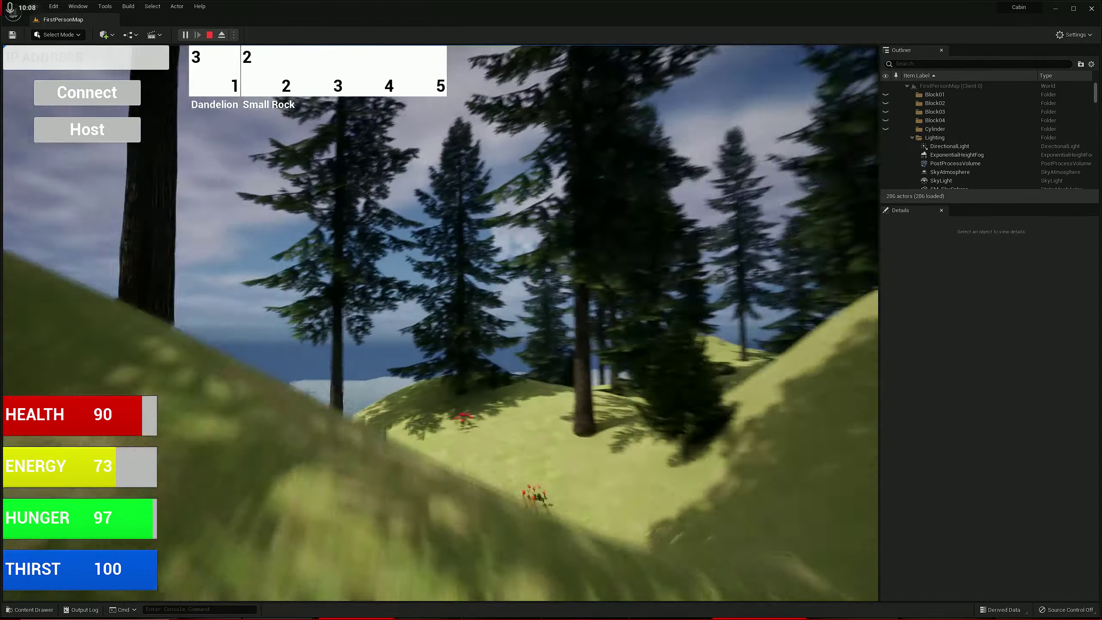
{"action": "key", "text": "w"}
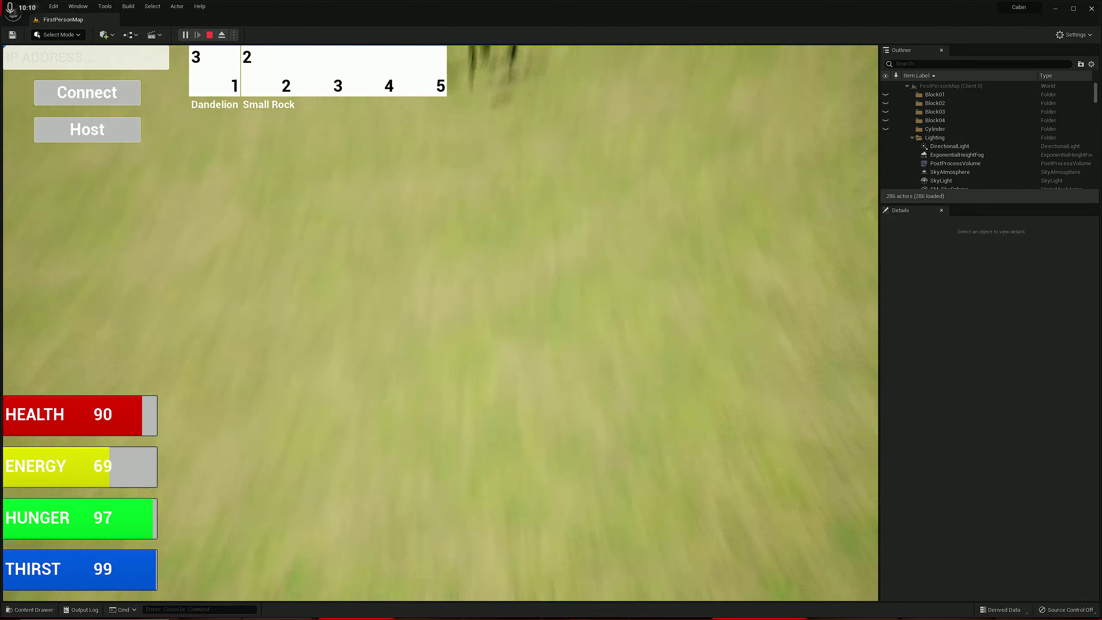
{"action": "key", "text": "w"}
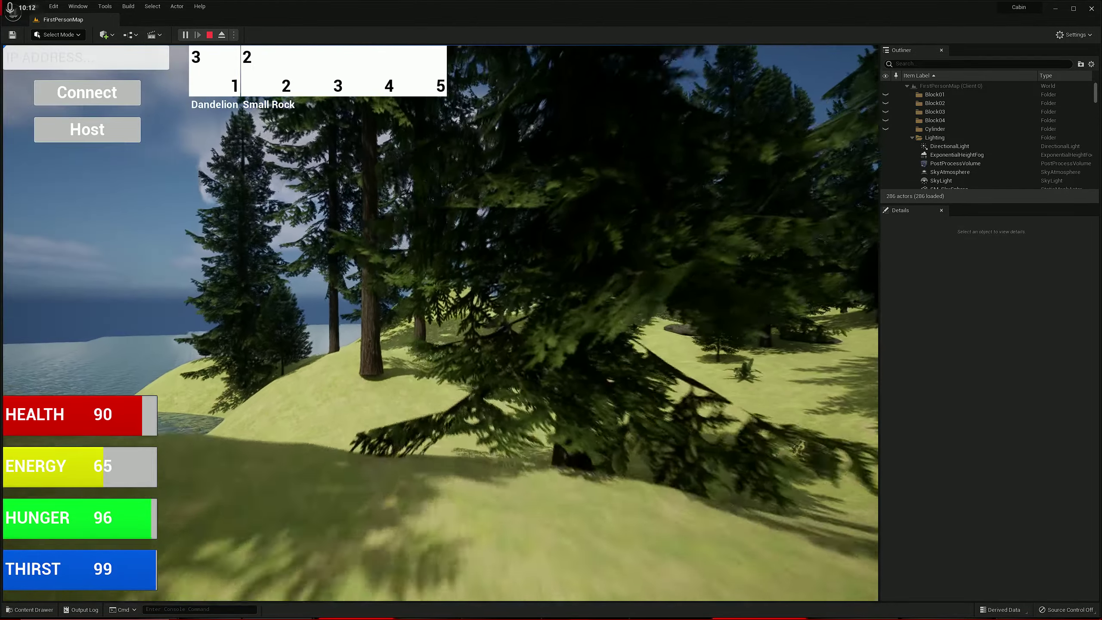
{"action": "key", "text": "w"}
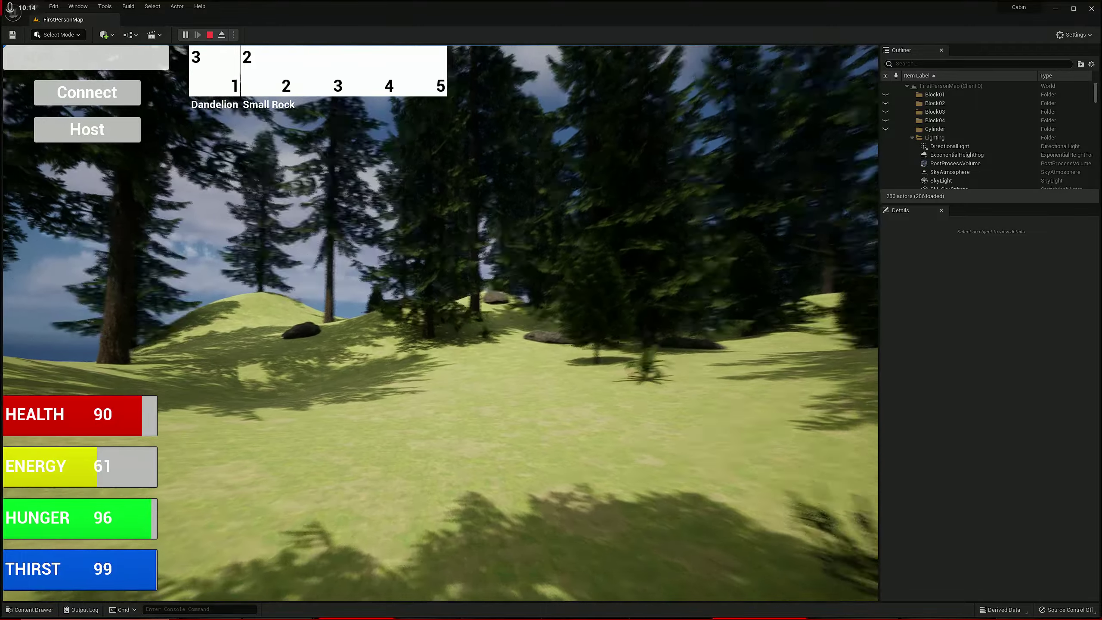
{"action": "key", "text": "w"}
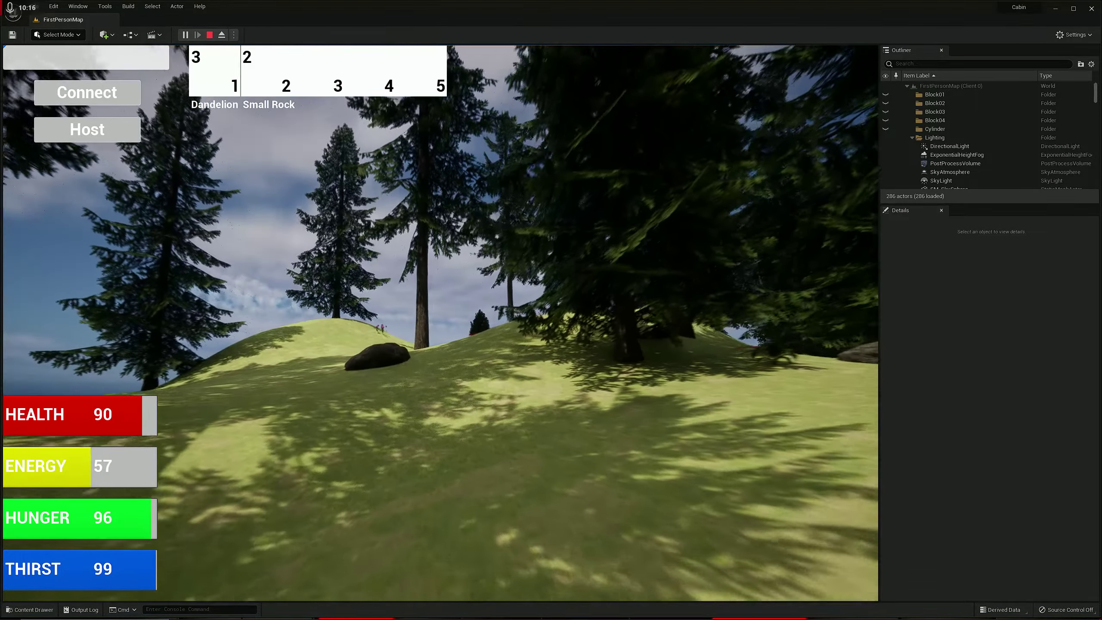
{"action": "key", "text": "w"}
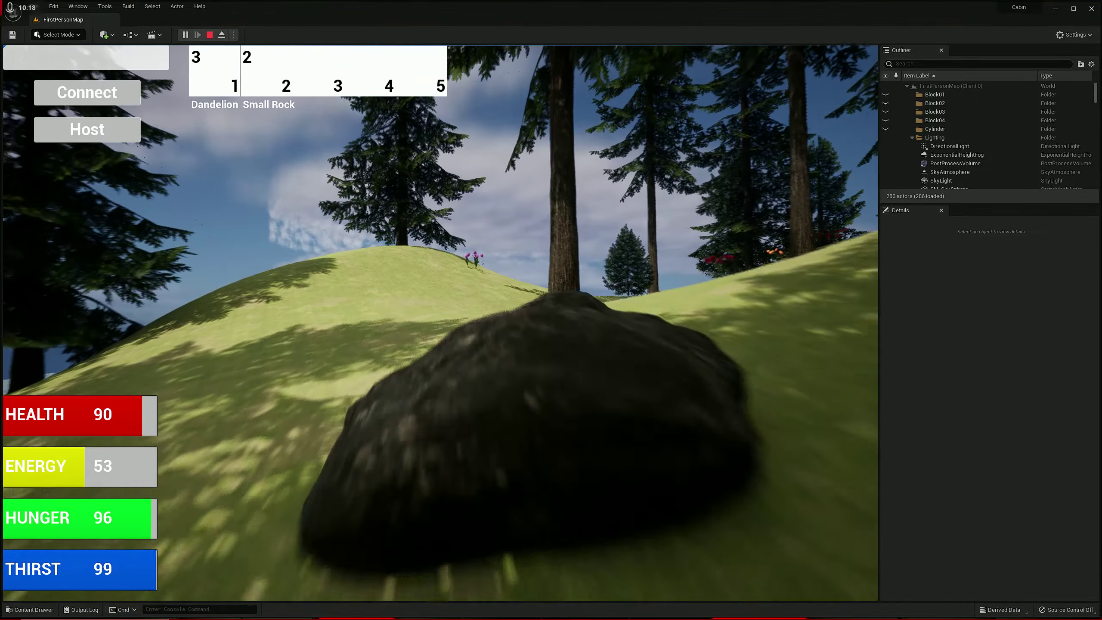
{"action": "key", "text": "w"}
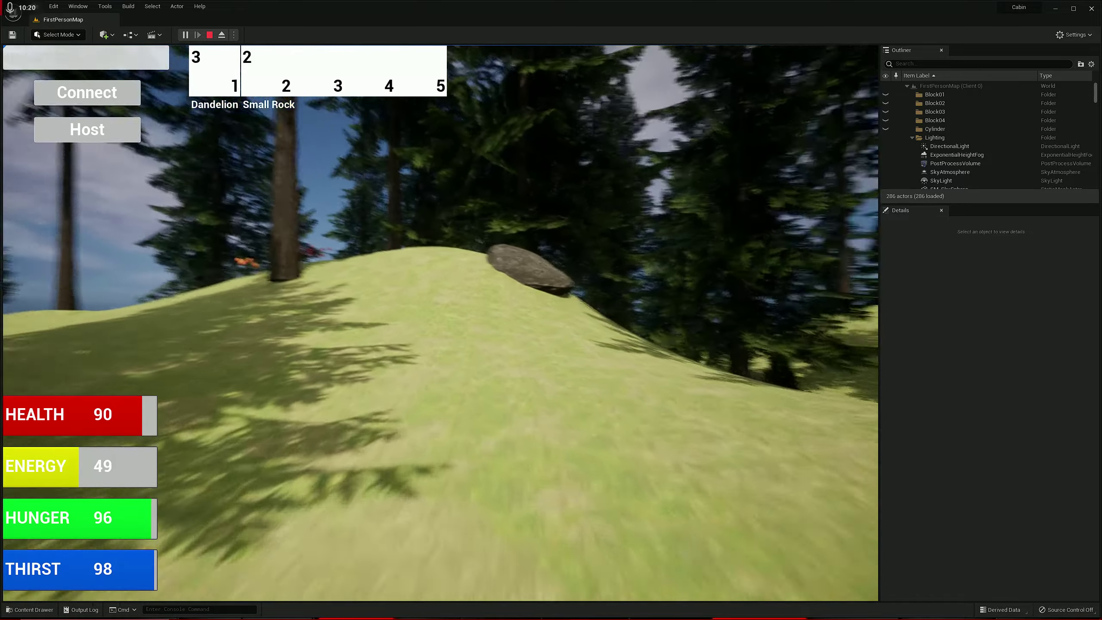
{"action": "key", "text": "w"}
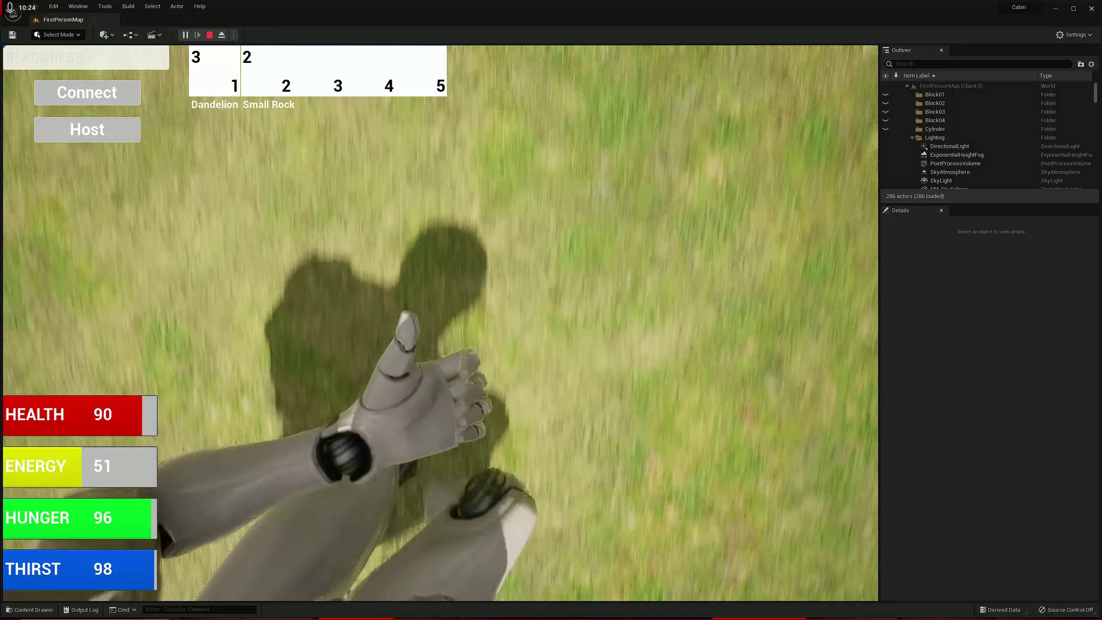
{"action": "key", "text": "w"}
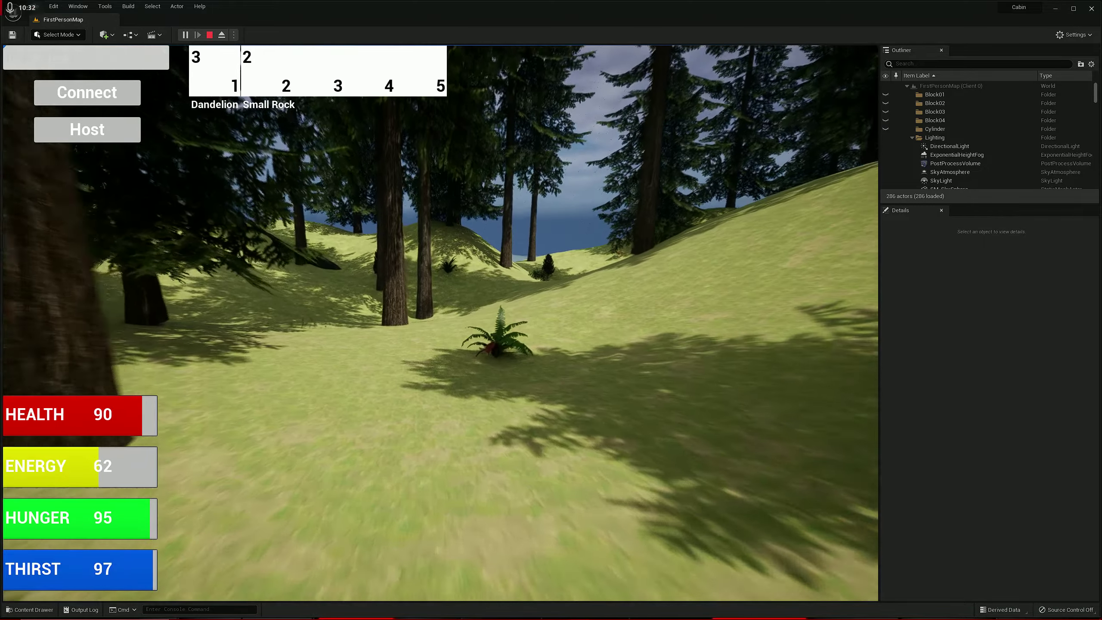
{"action": "left_click", "coordinate": [439, 323]}
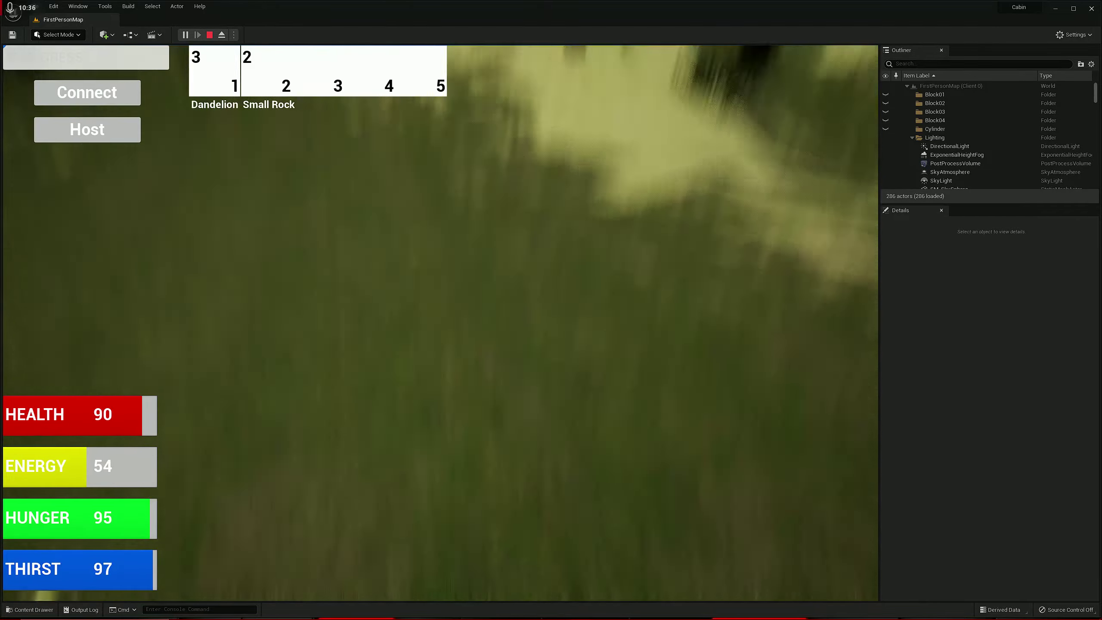
Swing the arm over the grass, then drink shoreline water repeatedly to top thirst up
{"action": "left_click", "coordinate": [439, 323]}
{"action": "left_click", "coordinate": [439, 323]}
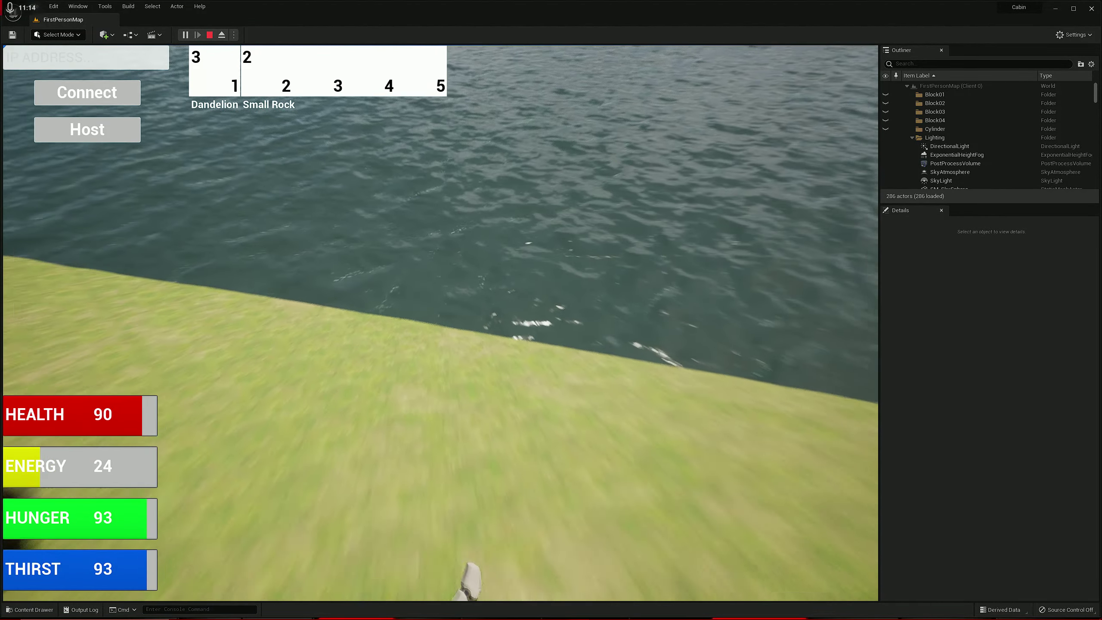
{"action": "key", "text": "e"}
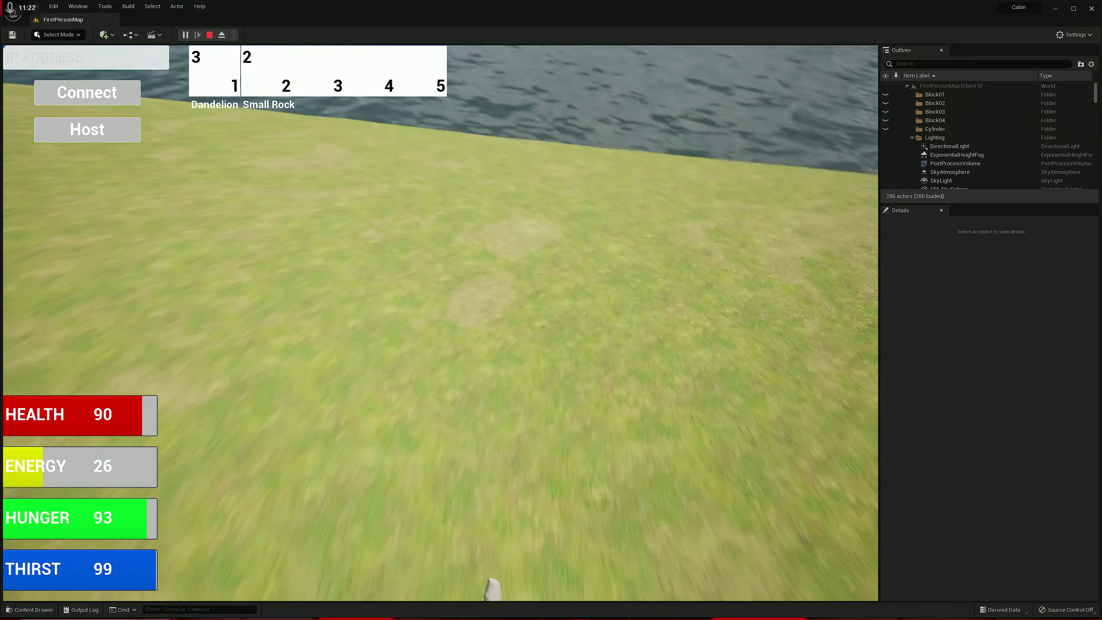
{"action": "key", "text": "e"}
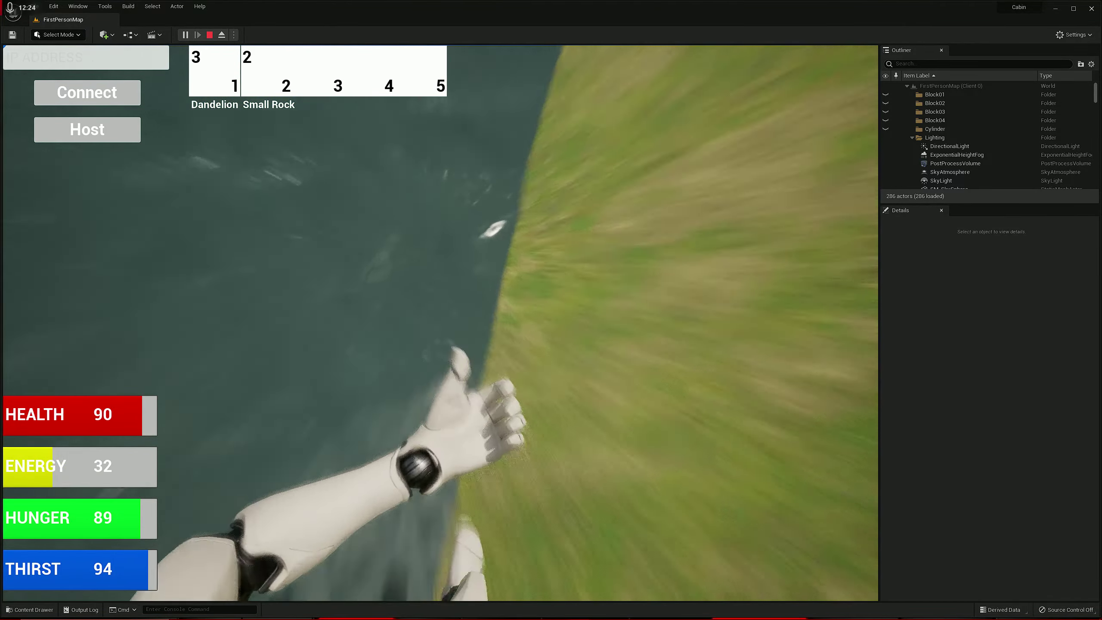
{"action": "key", "text": "e"}
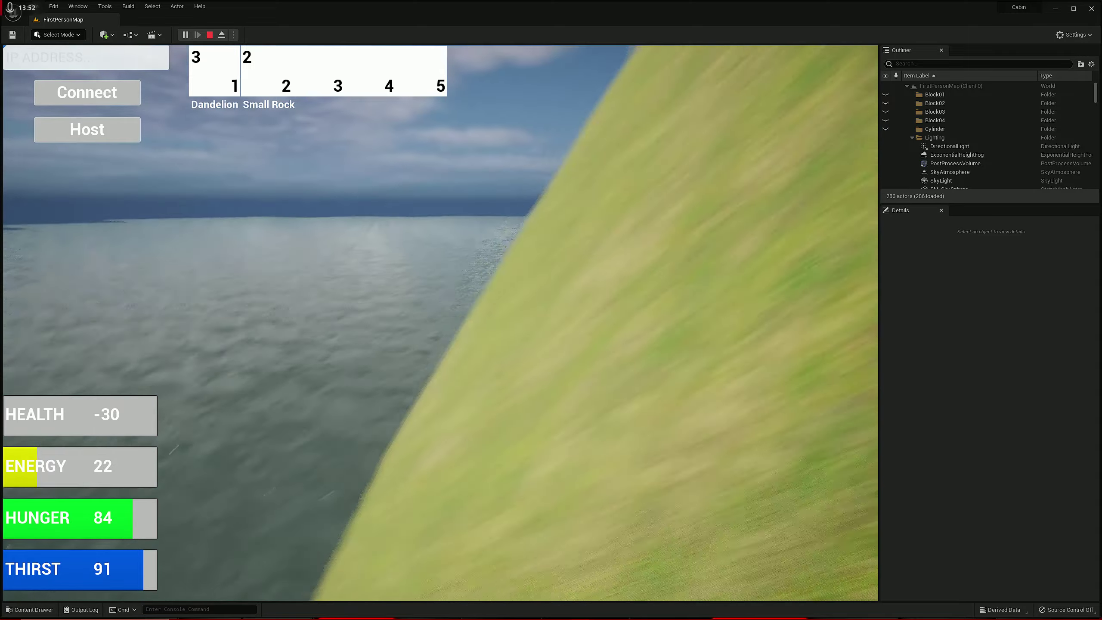
Drink the ocean water once more, walk uphill, and stop Play-In-Editor with Esc
{"action": "key", "text": "e"}
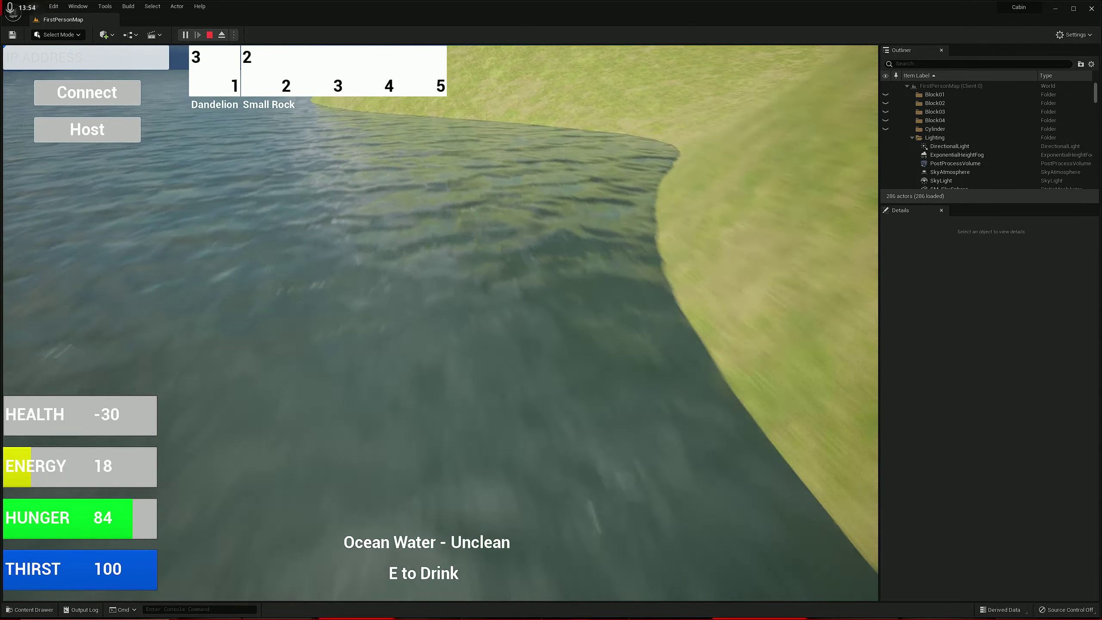
{"action": "key", "text": "w"}
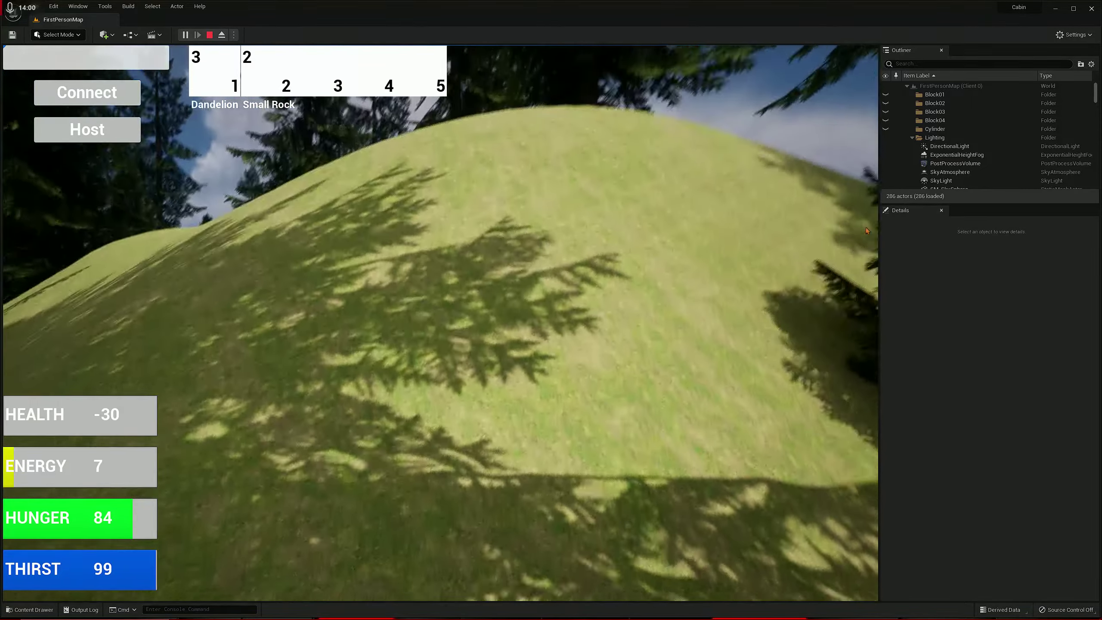
{"action": "key", "text": "Escape"}
{"action": "right_click_drag", "start_coordinate": [439, 324], "coordinate": [86, 15]}
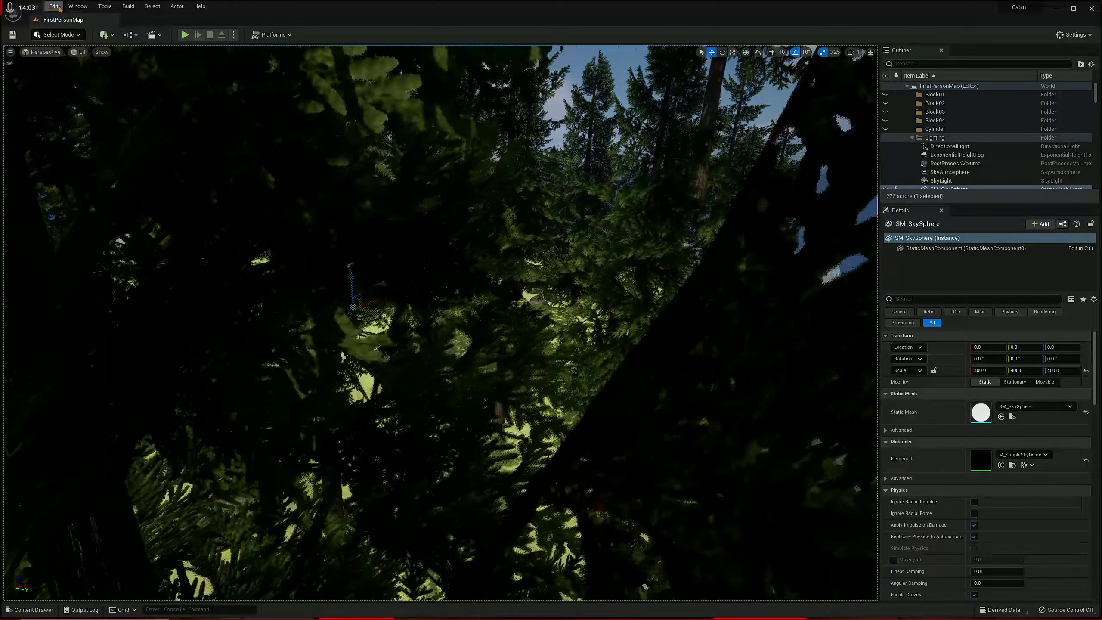
{"action": "left_click", "coordinate": [54, 6]}
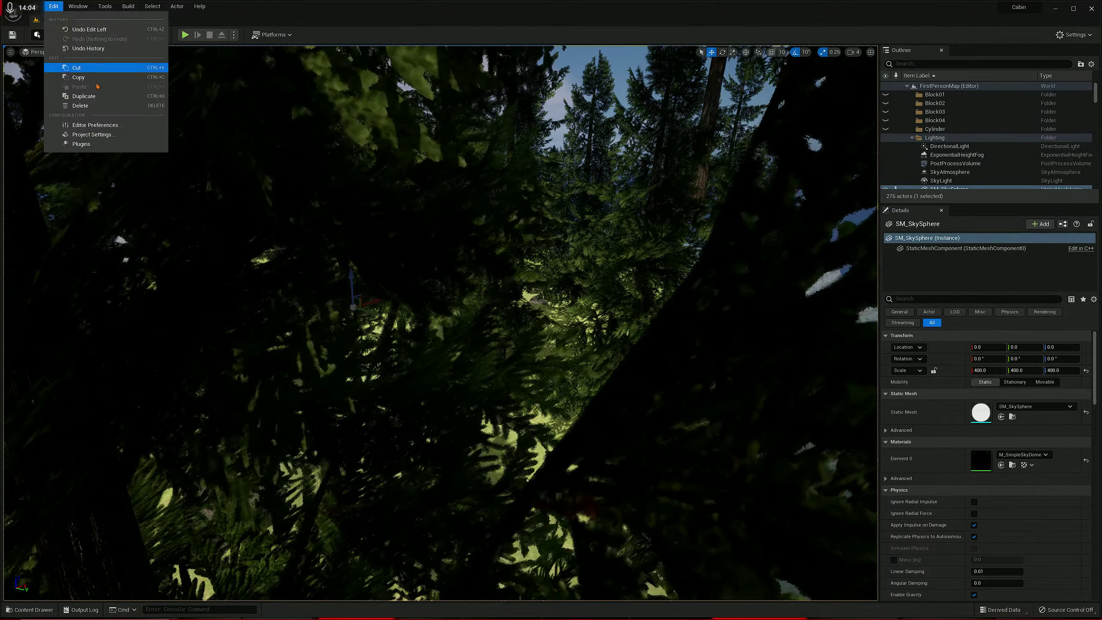
{"action": "left_click", "coordinate": [97, 139]}
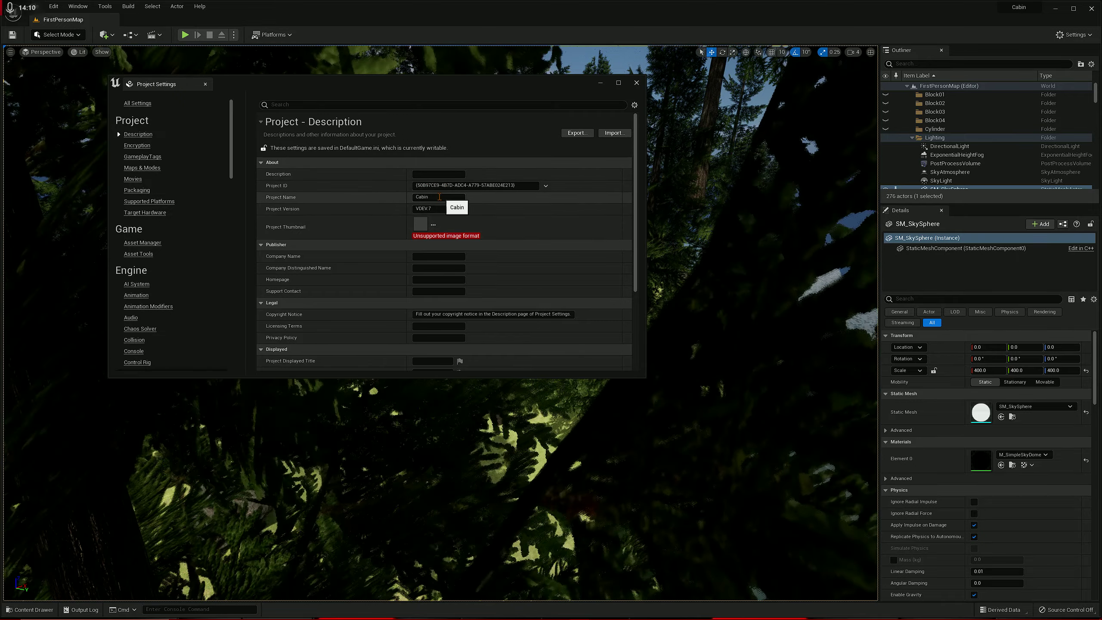
{"action": "key", "text": "BackSpace"}
{"action": "type", "text": "Reality"}
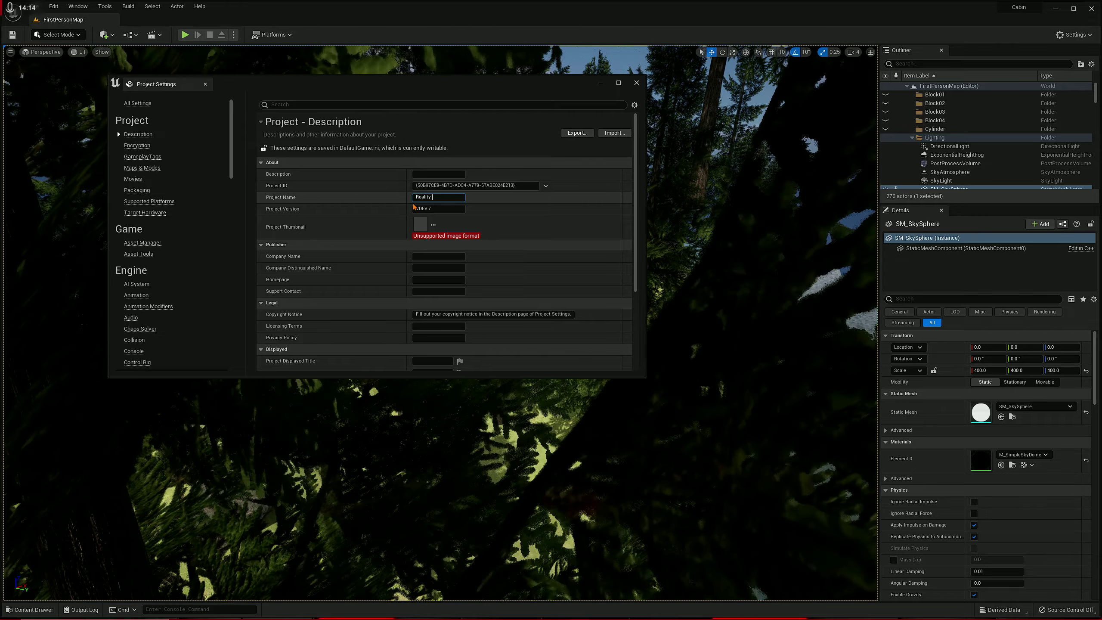
{"action": "type", "text": "C"}
{"action": "type", "text": "abinn"}
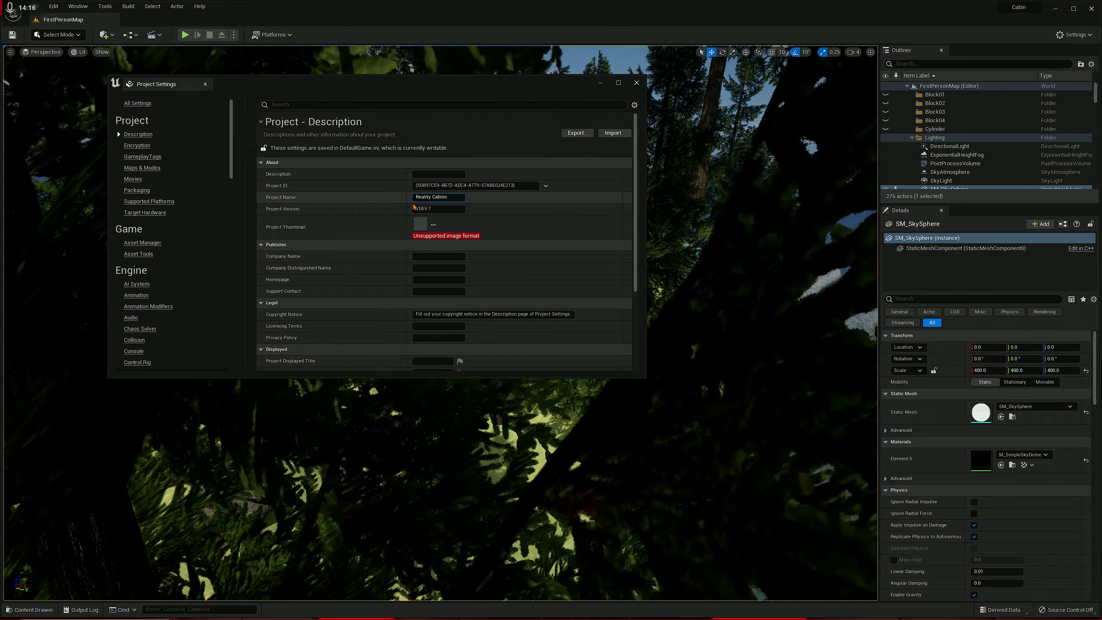
{"action": "type", "text": "s"}
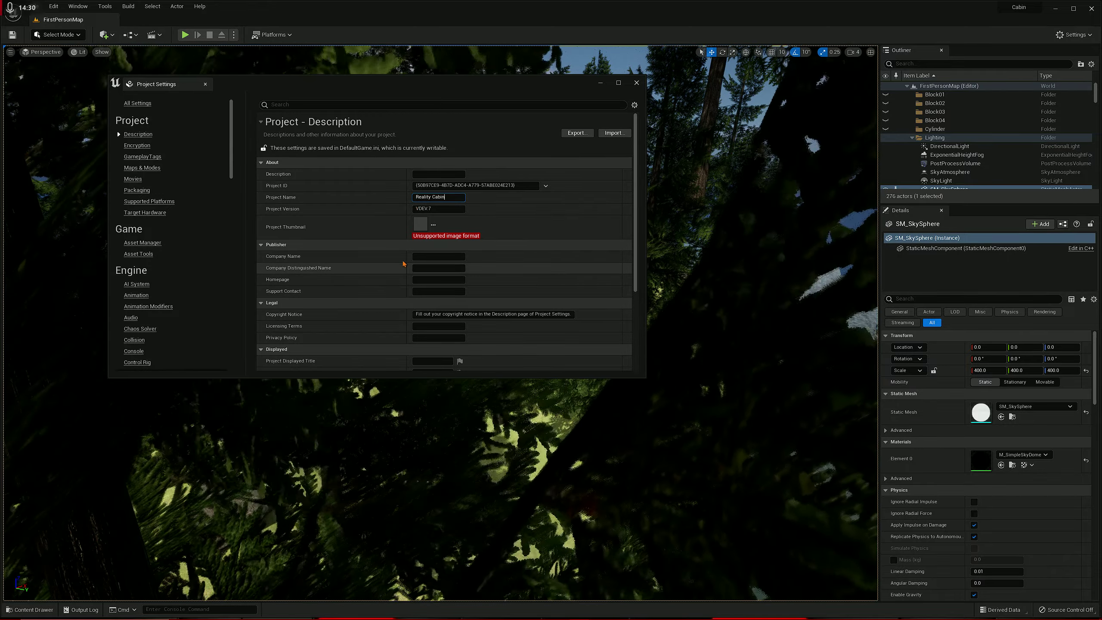
{"action": "scroll", "coordinate": [388, 269], "scroll_direction": "down", "scroll_amount": 3}
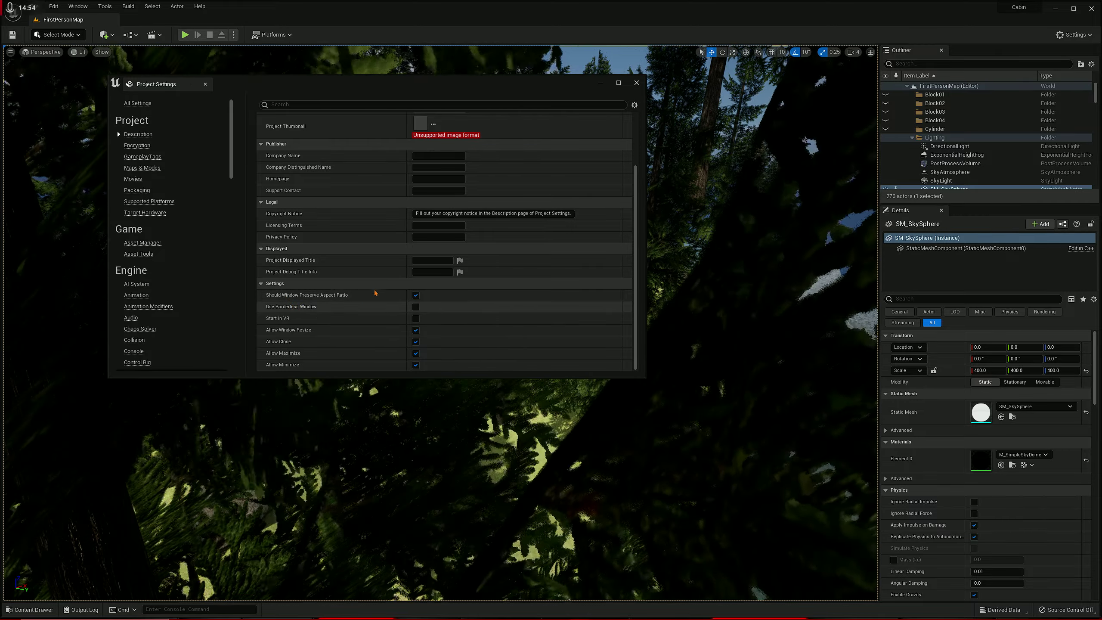
{"action": "left_click", "coordinate": [636, 83]}
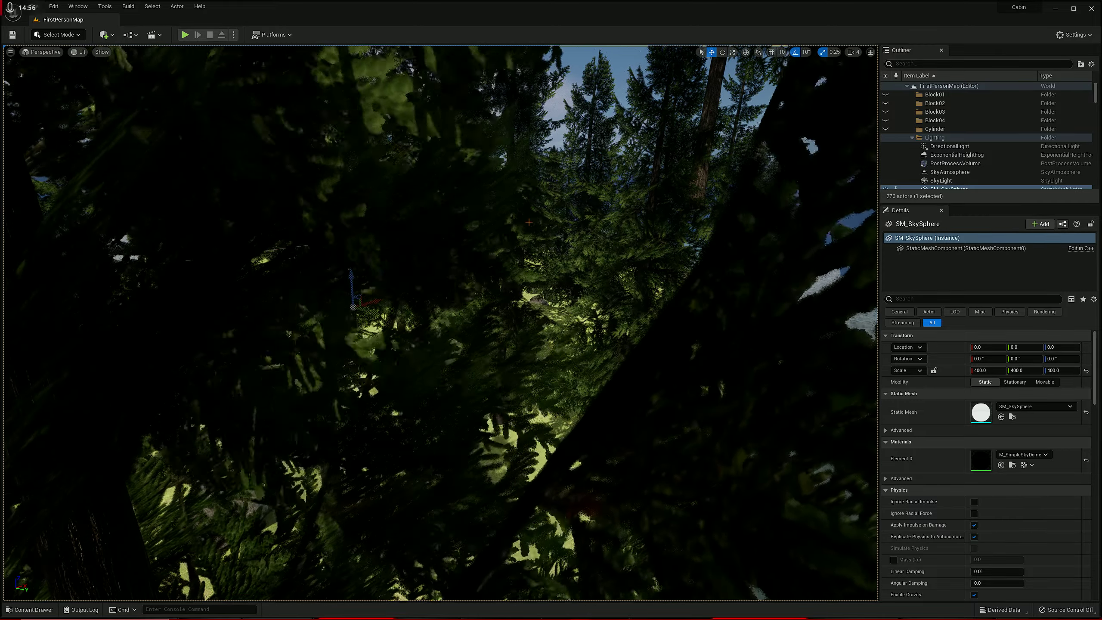
{"action": "scroll", "coordinate": [439, 323], "scroll_direction": "down", "scroll_amount": 10}
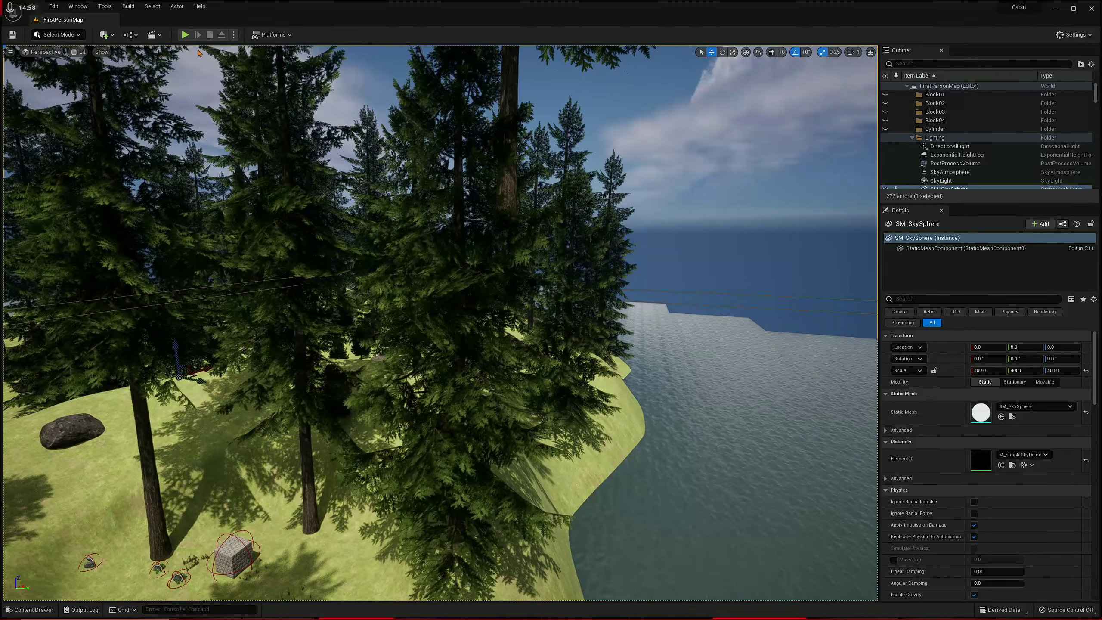
Reopen Project Settings and browse Description, Asset Tools, Target Hardware and Supported Platforms
{"action": "left_click", "coordinate": [54, 6]}
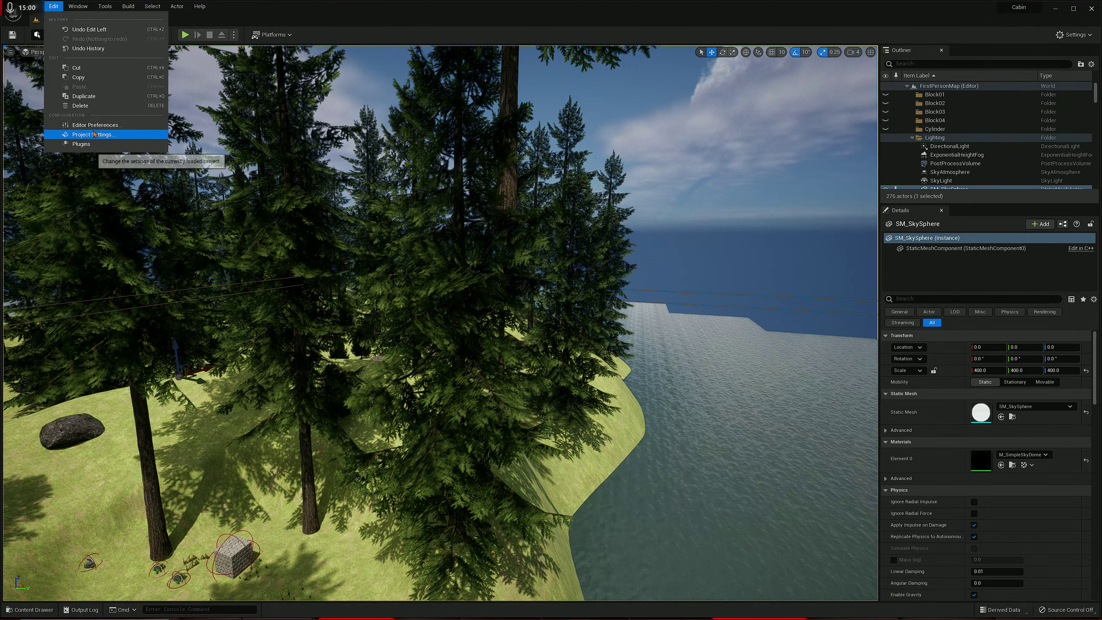
{"action": "left_click", "coordinate": [119, 136]}
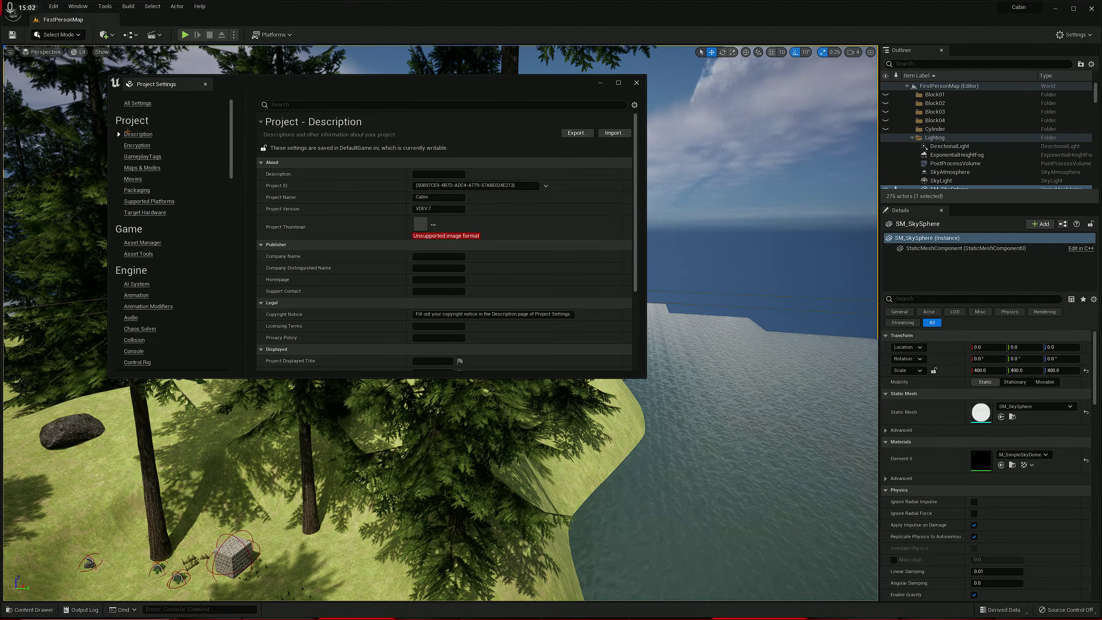
{"action": "left_click", "coordinate": [135, 145]}
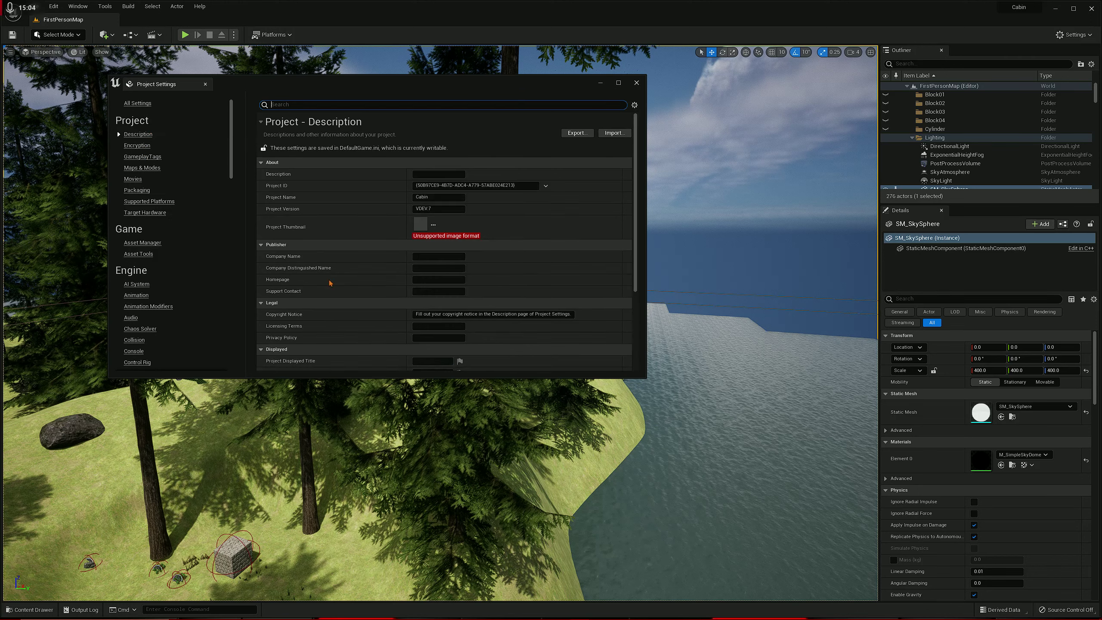
{"action": "scroll", "coordinate": [408, 317], "scroll_direction": "down", "scroll_amount": 2}
{"action": "scroll", "coordinate": [409, 318], "scroll_direction": "down", "scroll_amount": 1}
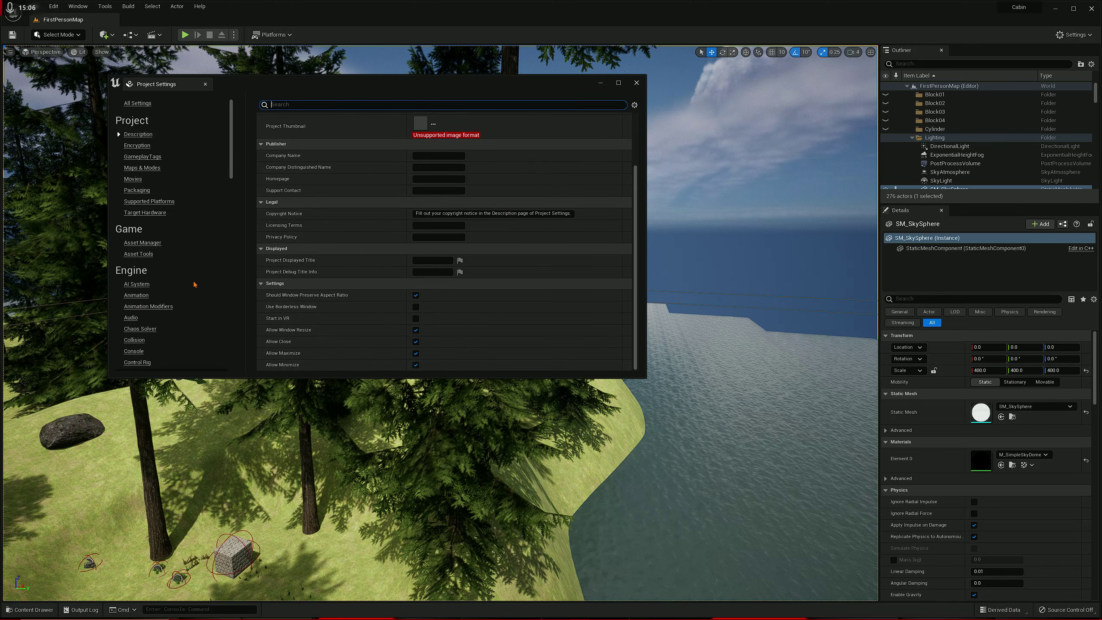
{"action": "left_click", "coordinate": [142, 242]}
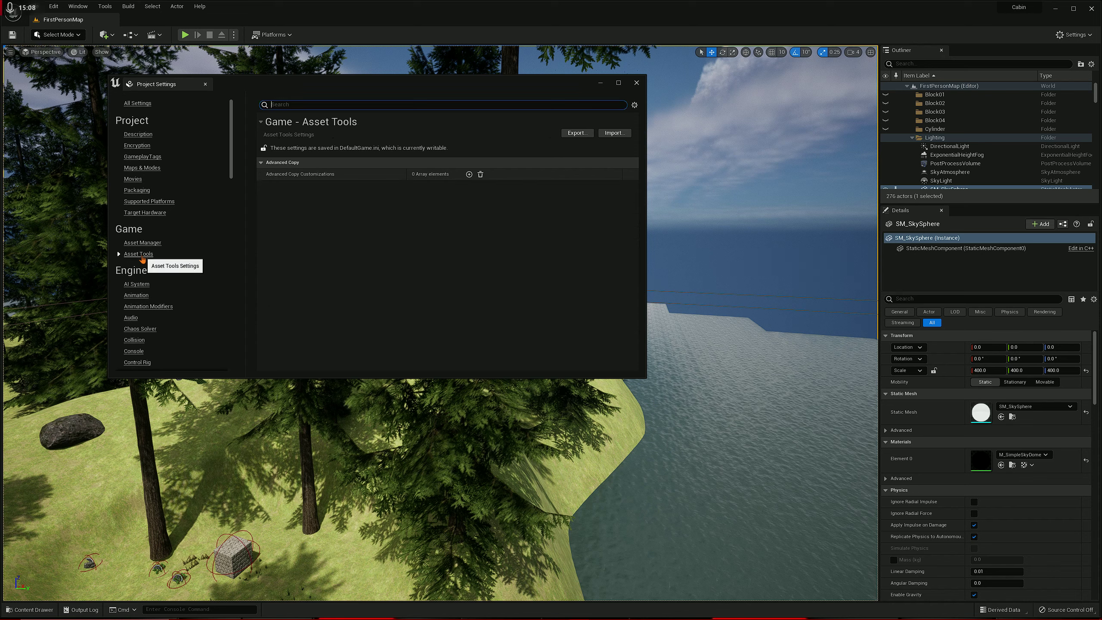
{"action": "left_click", "coordinate": [147, 213]}
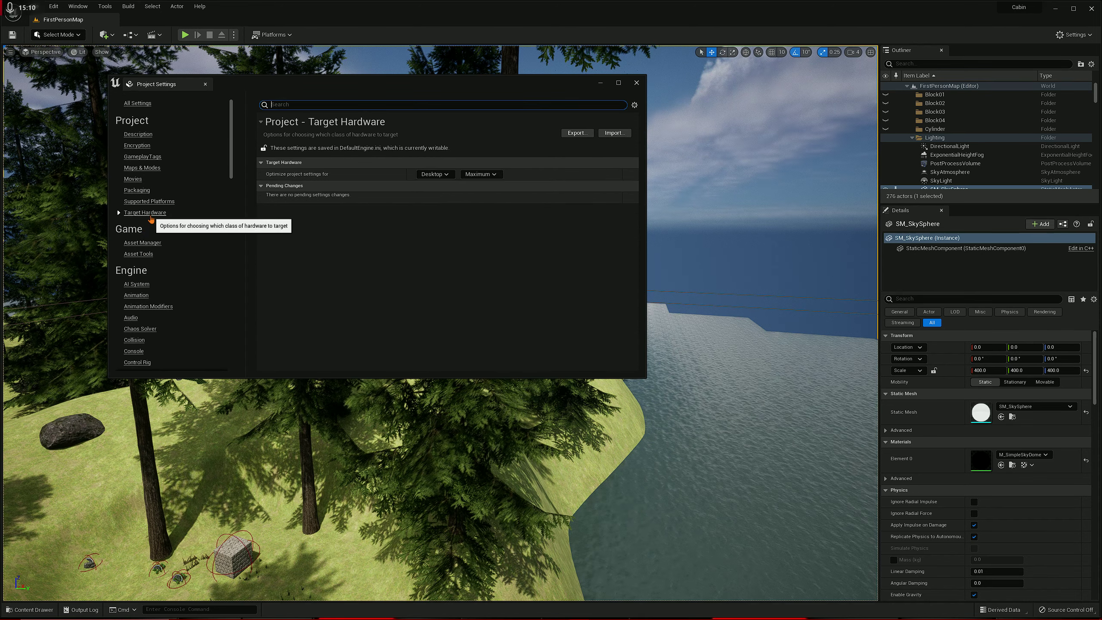
{"action": "left_click", "coordinate": [149, 203]}
{"action": "left_click", "coordinate": [151, 214]}
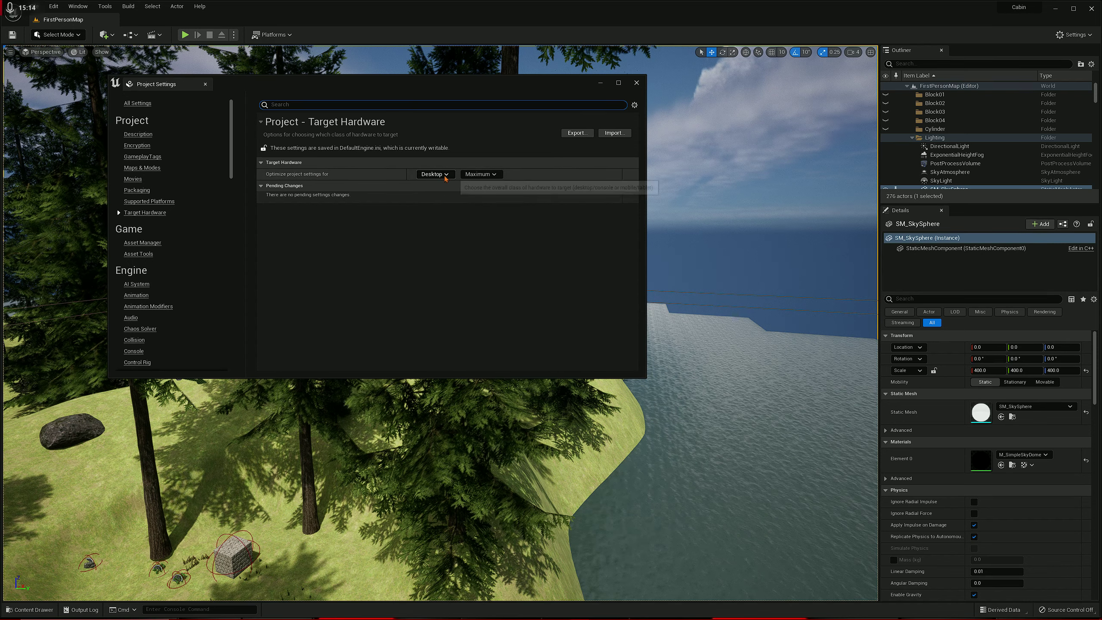
{"action": "left_click", "coordinate": [151, 201]}
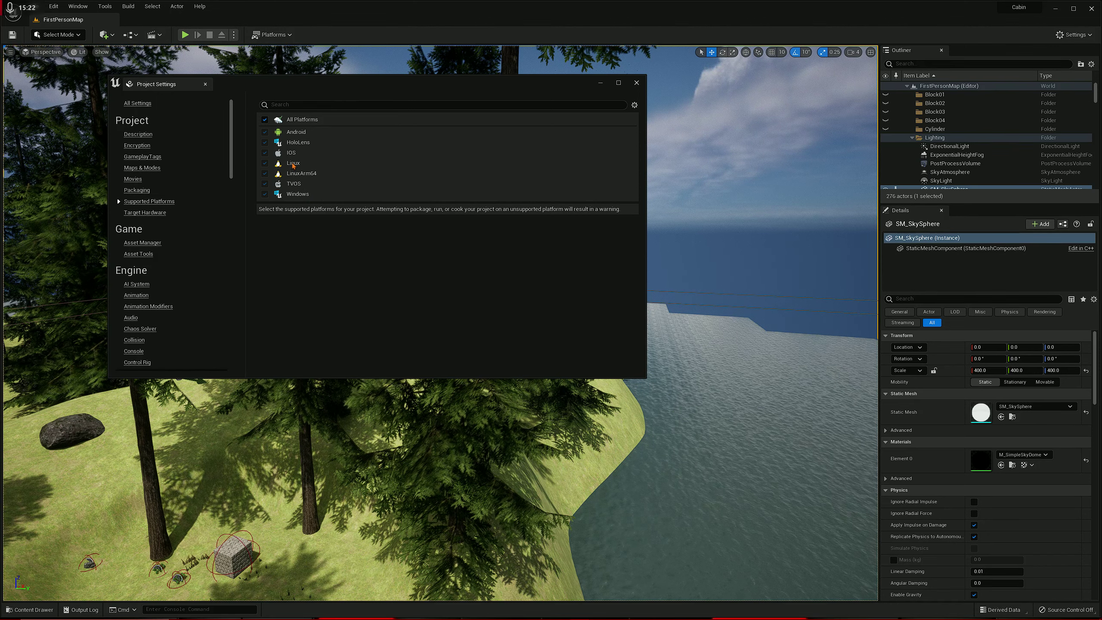
Review Packaging and Movies settings, adding then clearing a Startup Movies entry
{"action": "left_click", "coordinate": [140, 189]}
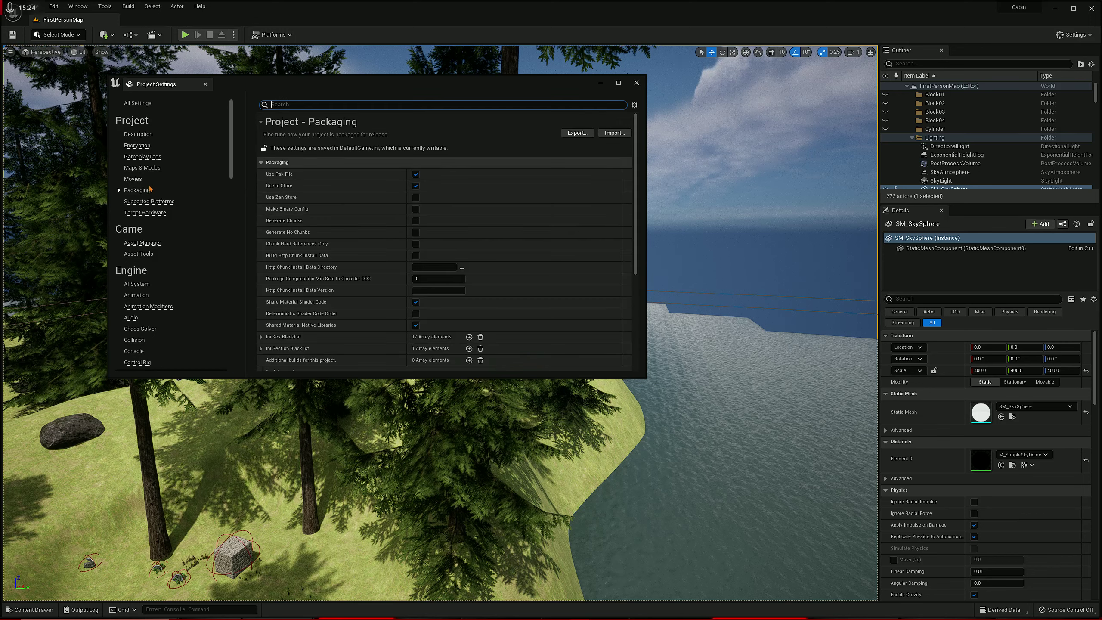
{"action": "left_click", "coordinate": [149, 201]}
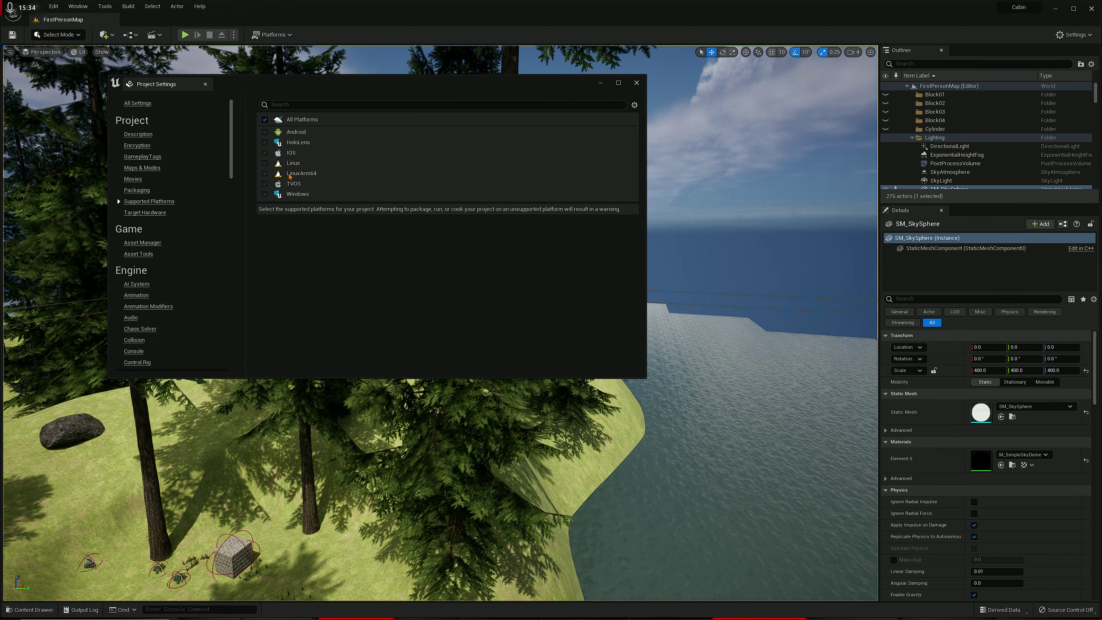
{"action": "left_click", "coordinate": [131, 190]}
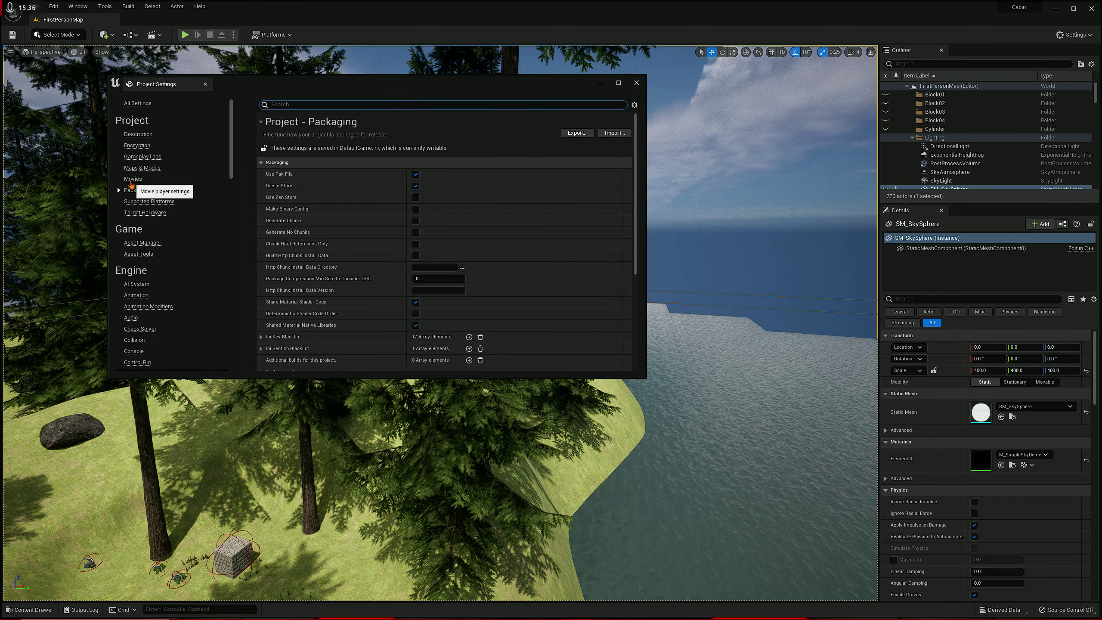
{"action": "left_click", "coordinate": [133, 179]}
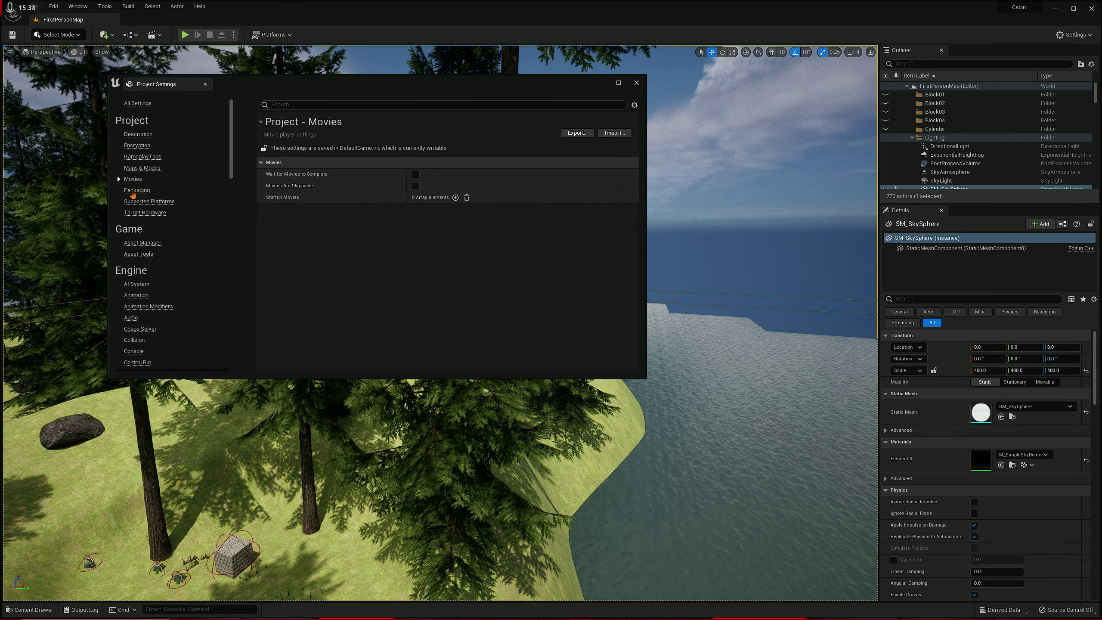
{"action": "left_click", "coordinate": [136, 190]}
{"action": "scroll", "coordinate": [424, 307], "scroll_direction": "down", "scroll_amount": 5}
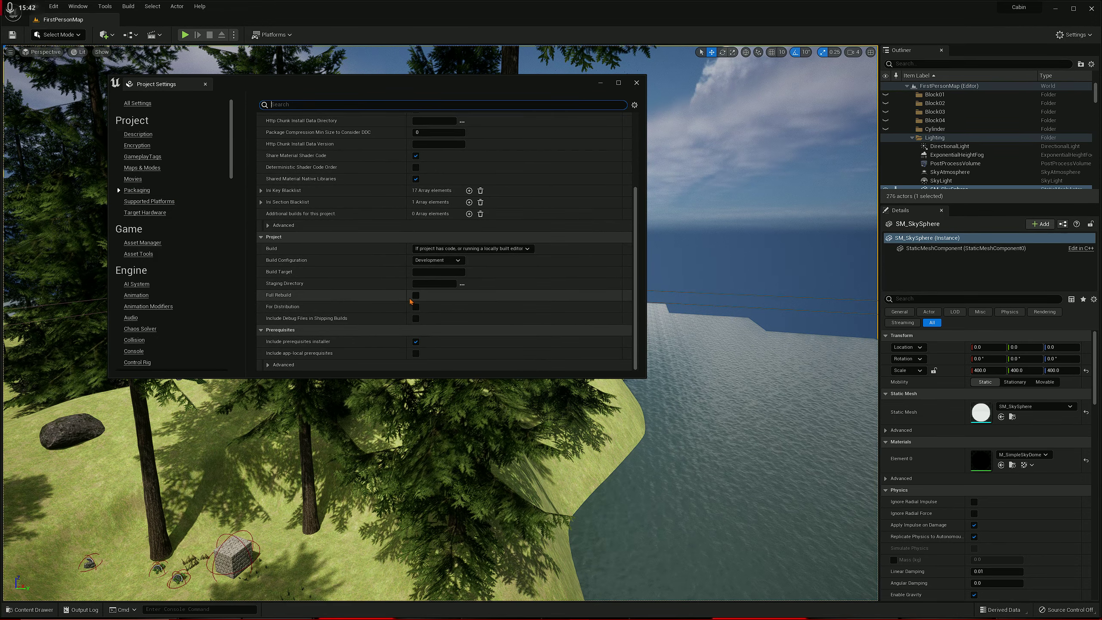
{"action": "scroll", "coordinate": [401, 287], "scroll_direction": "up", "scroll_amount": 5}
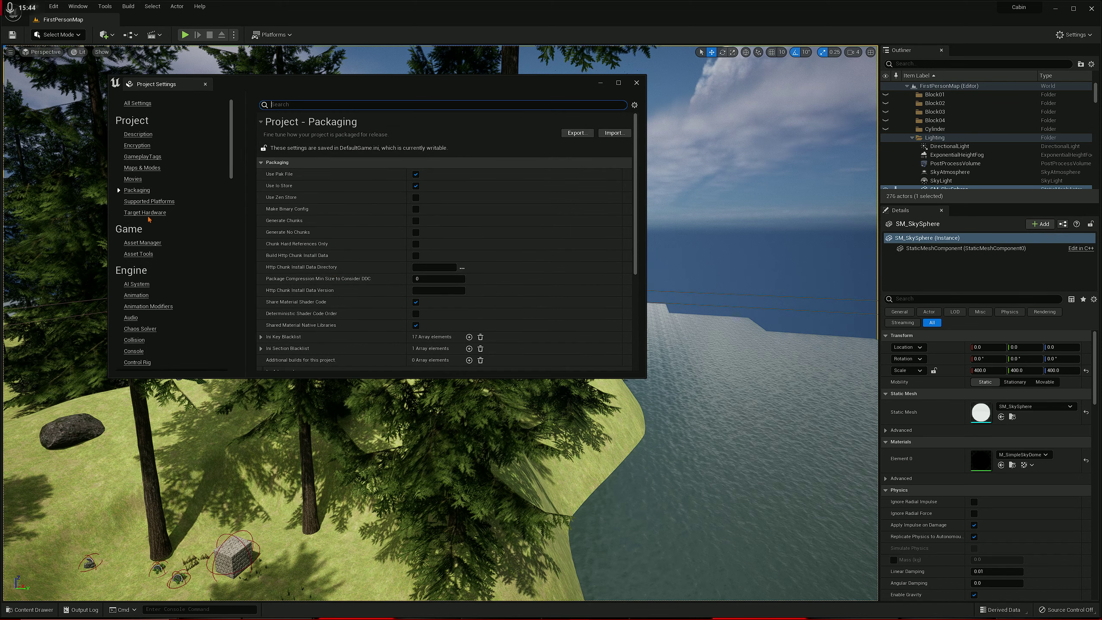
{"action": "left_click", "coordinate": [134, 180]}
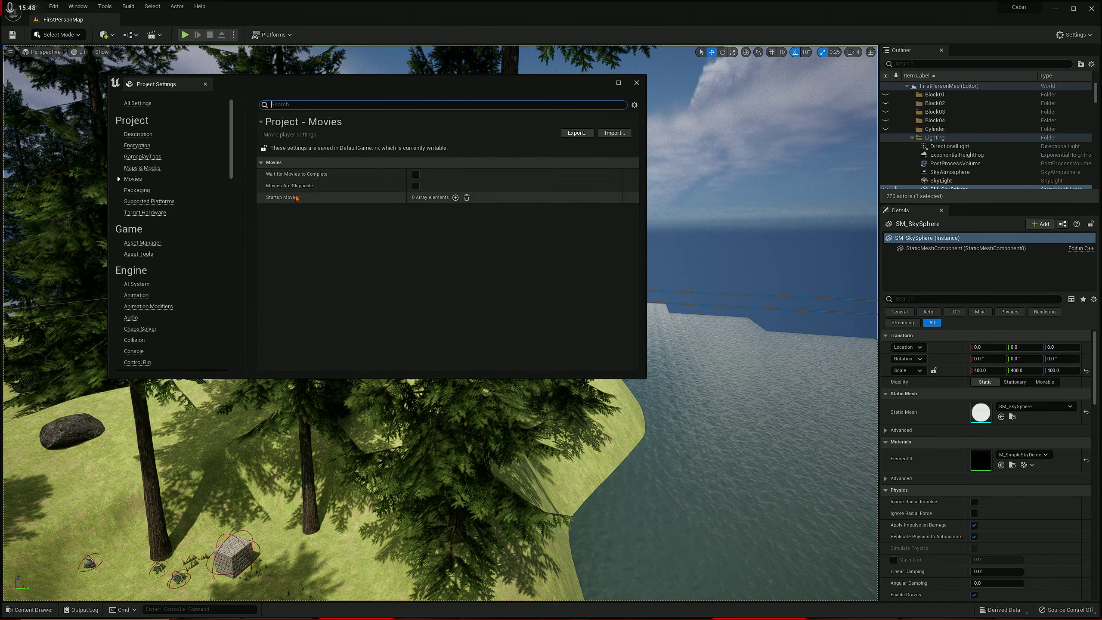
{"action": "left_click", "coordinate": [457, 198]}
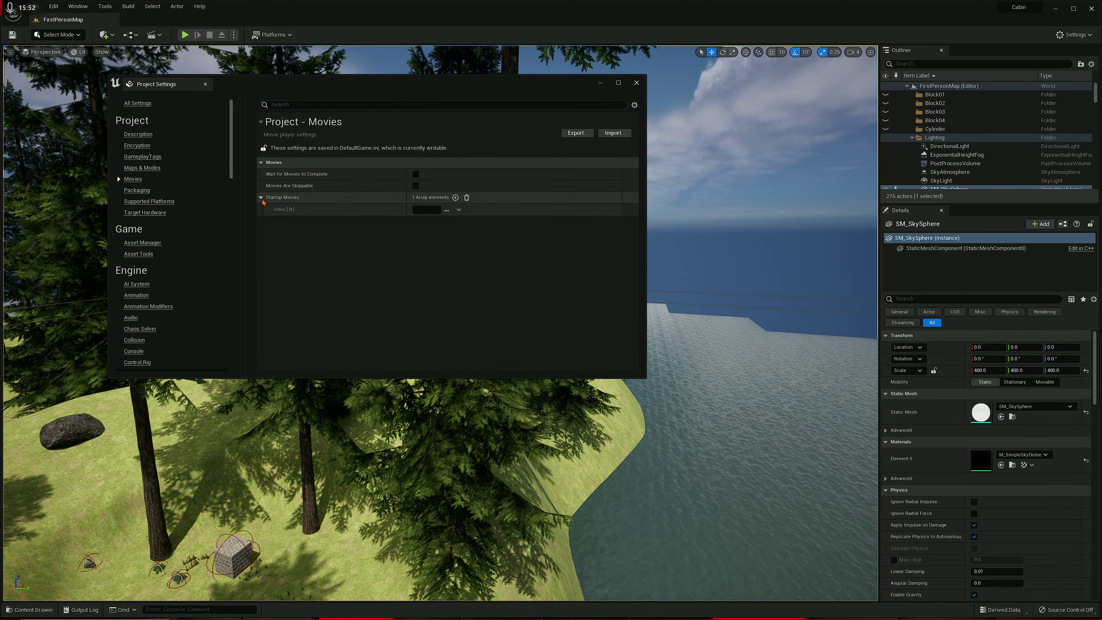
{"action": "left_click", "coordinate": [262, 198]}
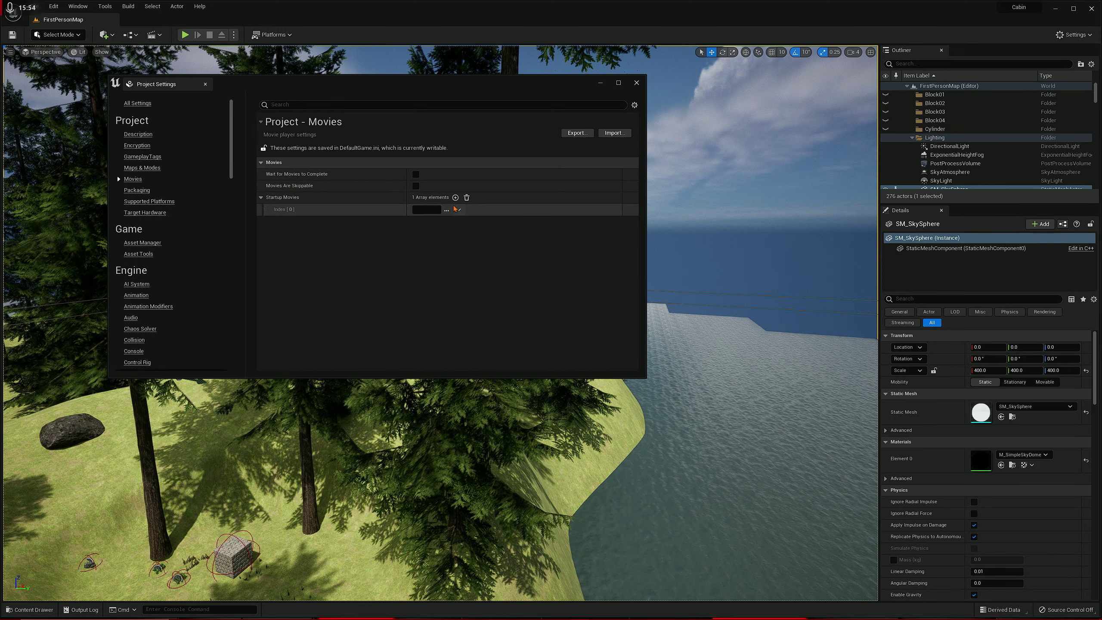
{"action": "left_click", "coordinate": [467, 198]}
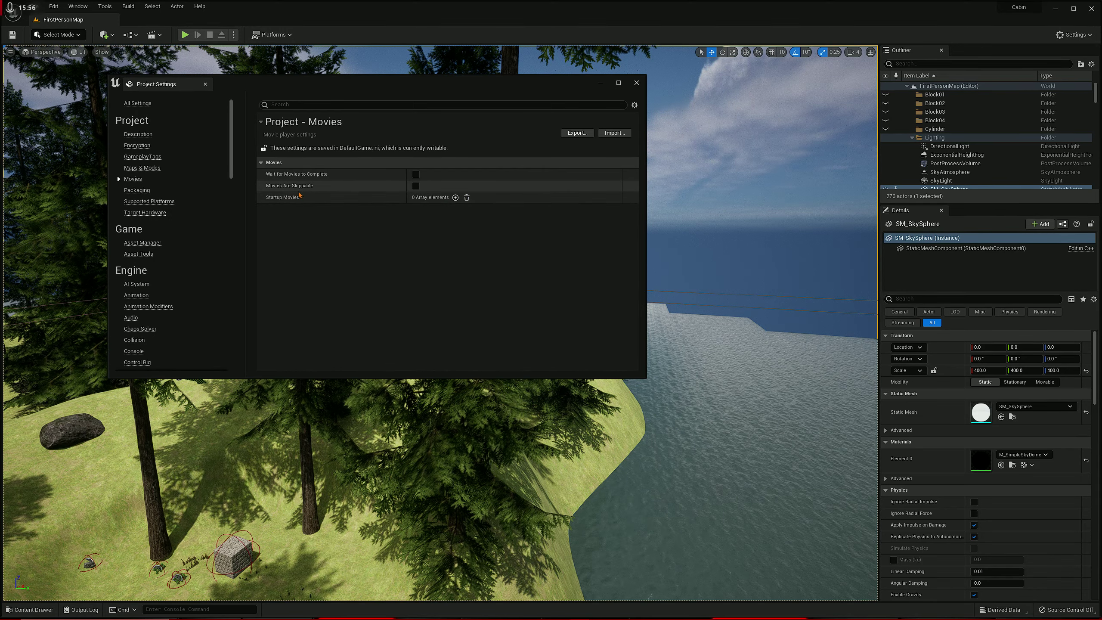
Browse Maps & Modes, GameplayTags, Description and User Interface, ending on Windows platform settings
{"action": "left_click", "coordinate": [143, 167]}
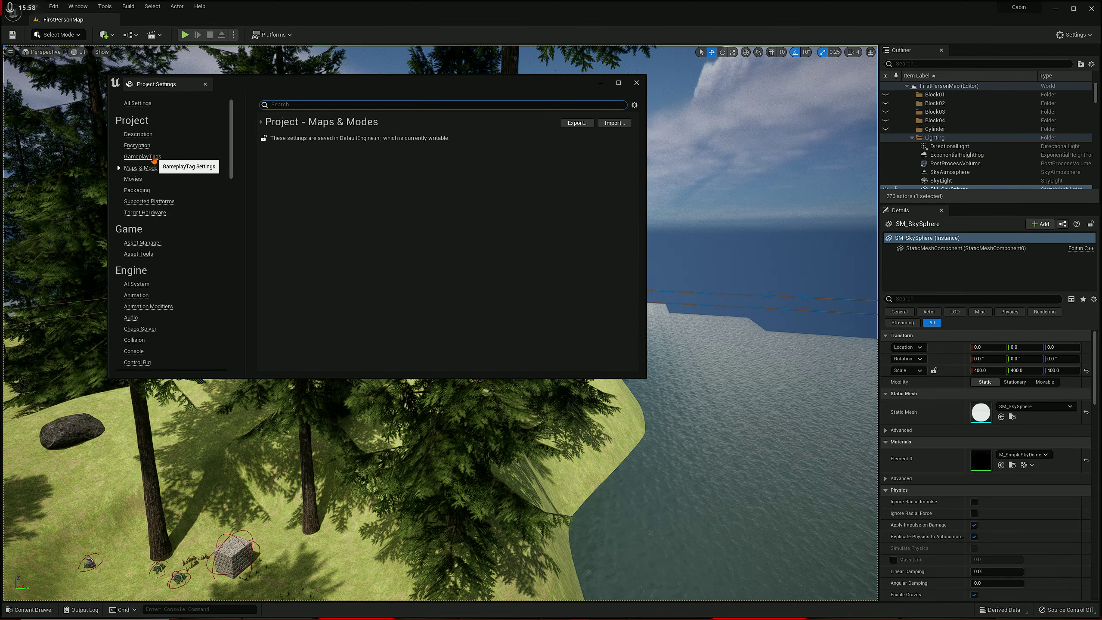
{"action": "left_click", "coordinate": [142, 157]}
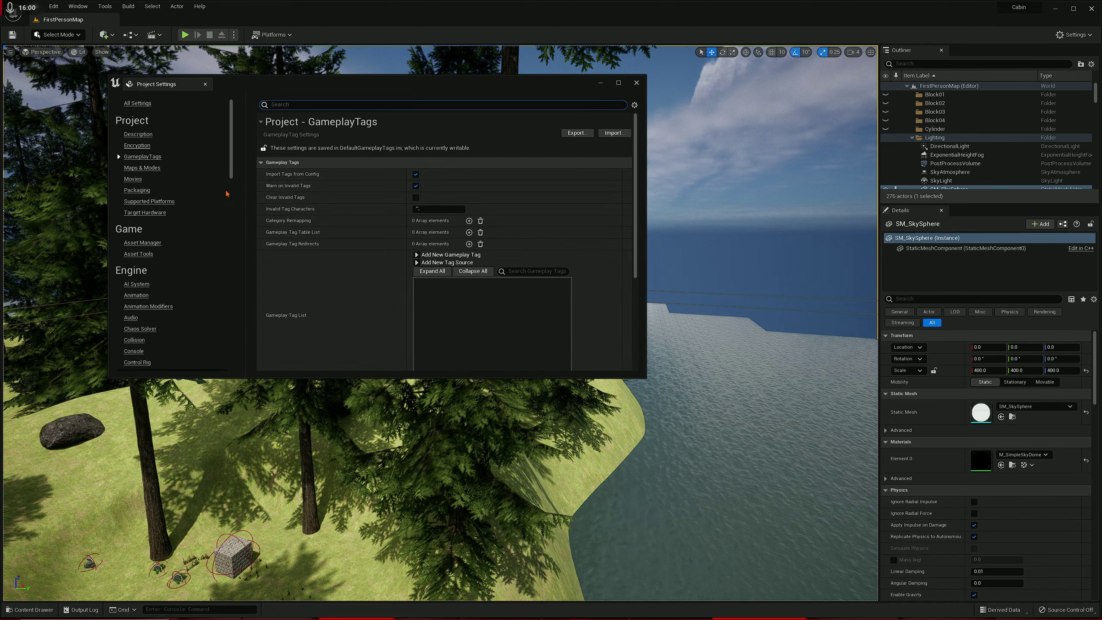
{"action": "scroll", "coordinate": [376, 326], "scroll_direction": "down", "scroll_amount": 1}
{"action": "scroll", "coordinate": [370, 334], "scroll_direction": "down", "scroll_amount": 2}
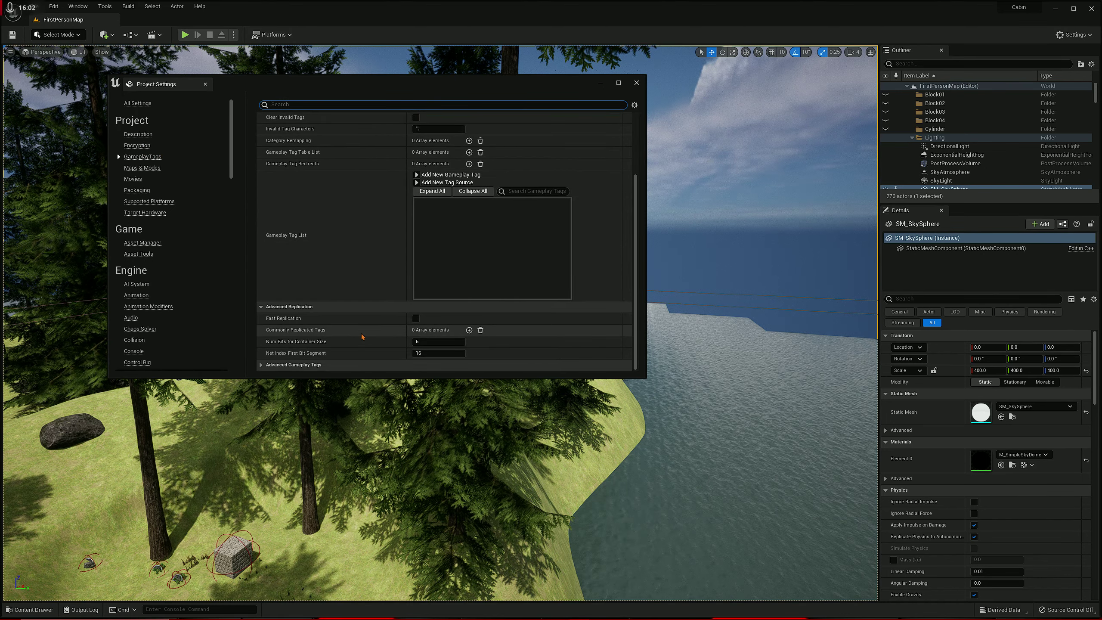
{"action": "left_click", "coordinate": [136, 145]}
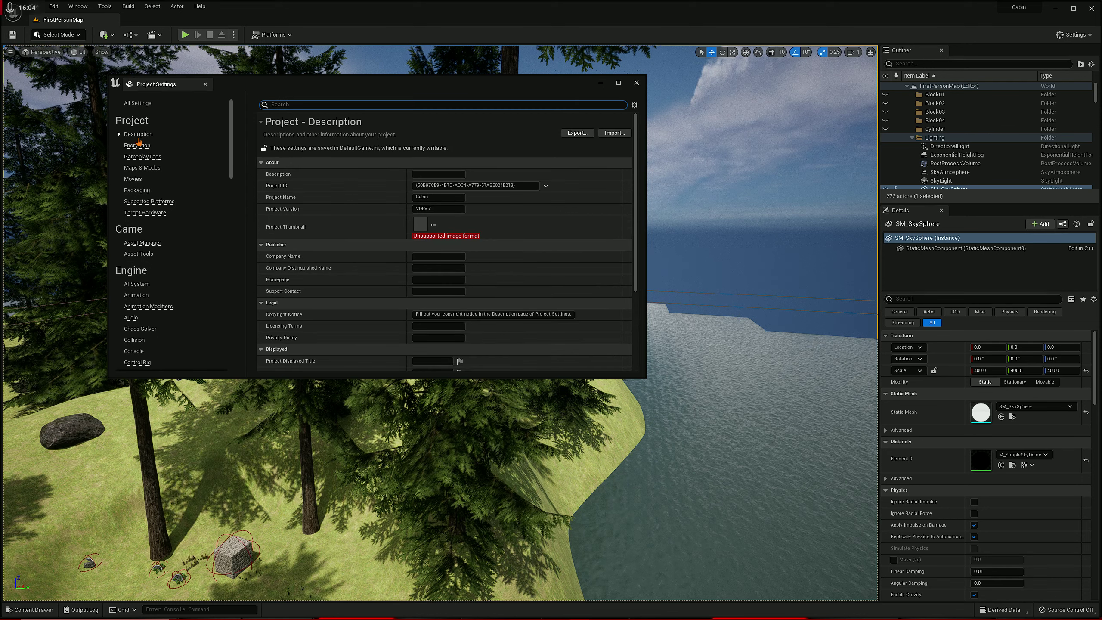
{"action": "scroll", "coordinate": [142, 172], "scroll_direction": "down", "scroll_amount": 2}
{"action": "scroll", "coordinate": [163, 244], "scroll_direction": "down", "scroll_amount": 1}
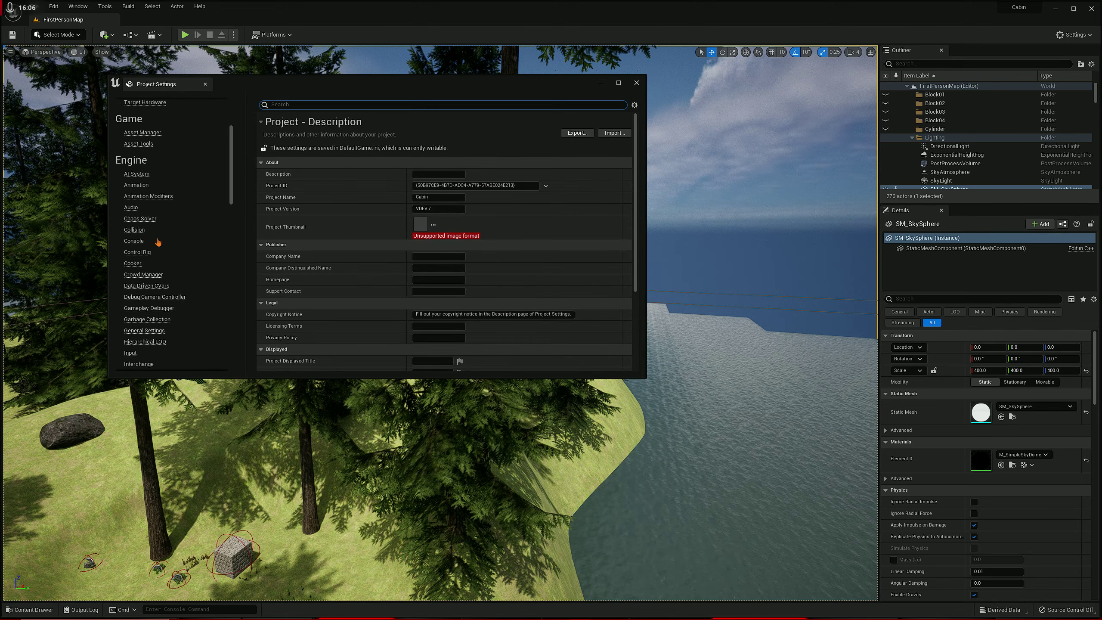
{"action": "scroll", "coordinate": [161, 256], "scroll_direction": "down", "scroll_amount": 2}
{"action": "scroll", "coordinate": [163, 282], "scroll_direction": "down", "scroll_amount": 1}
{"action": "scroll", "coordinate": [163, 282], "scroll_direction": "down", "scroll_amount": 2}
{"action": "scroll", "coordinate": [165, 278], "scroll_direction": "down", "scroll_amount": 2}
{"action": "scroll", "coordinate": [170, 270], "scroll_direction": "down", "scroll_amount": 2}
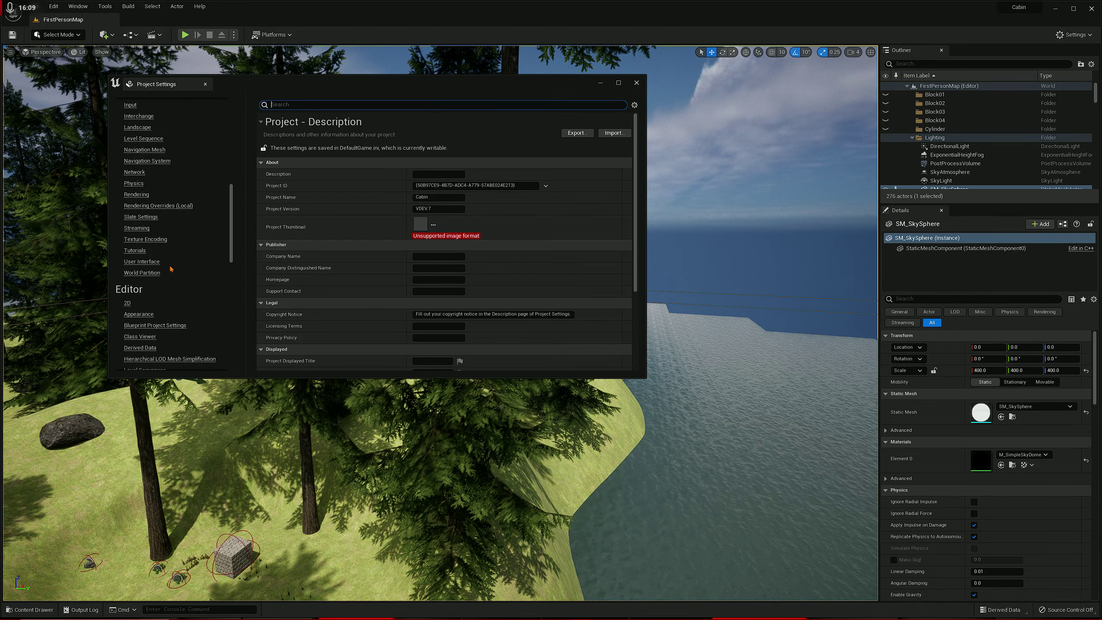
{"action": "left_click", "coordinate": [142, 260]}
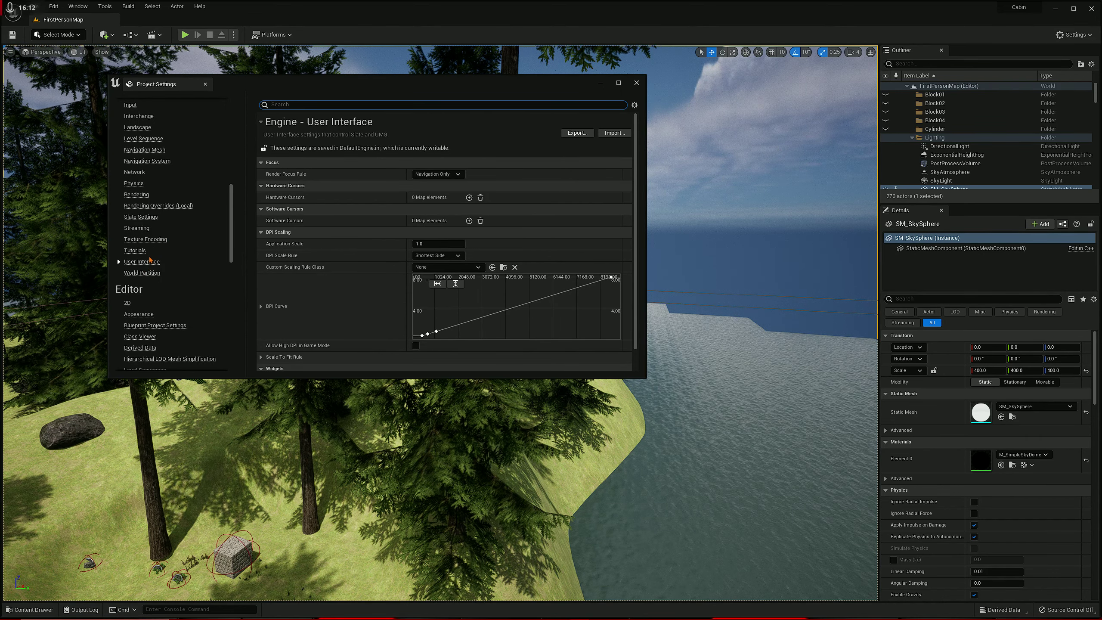
{"action": "scroll", "coordinate": [147, 334], "scroll_direction": "down", "scroll_amount": 5}
{"action": "scroll", "coordinate": [160, 331], "scroll_direction": "down", "scroll_amount": 3}
{"action": "scroll", "coordinate": [171, 329], "scroll_direction": "down", "scroll_amount": 3}
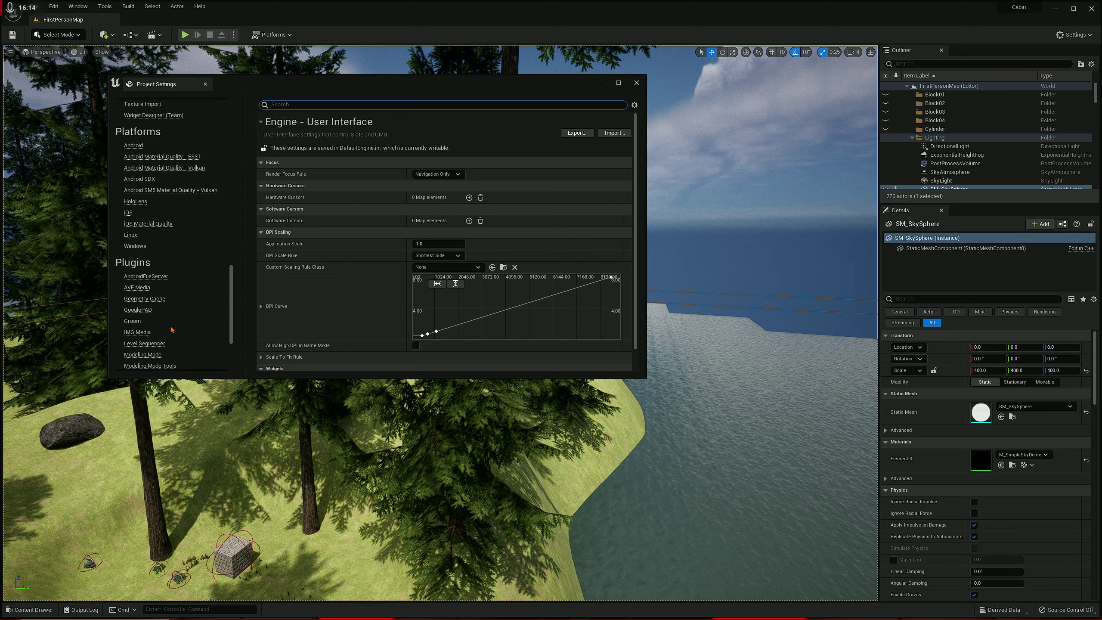
{"action": "left_click", "coordinate": [136, 246]}
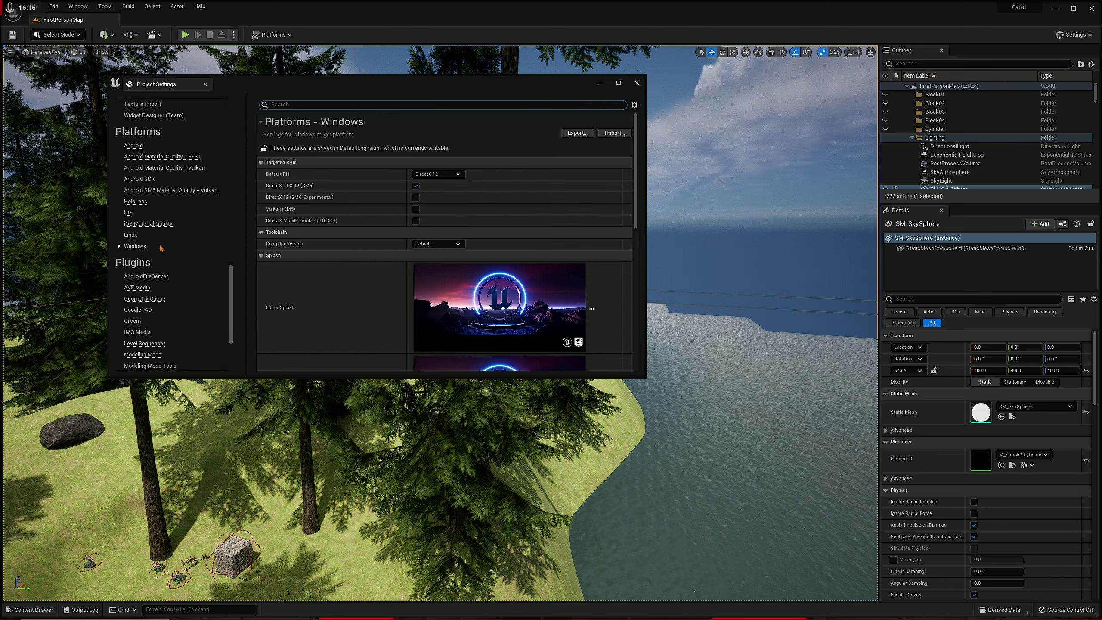
{"action": "scroll", "coordinate": [328, 284], "scroll_direction": "down", "scroll_amount": 2}
{"action": "scroll", "coordinate": [344, 288], "scroll_direction": "down", "scroll_amount": 1}
{"action": "scroll", "coordinate": [379, 288], "scroll_direction": "down", "scroll_amount": 1}
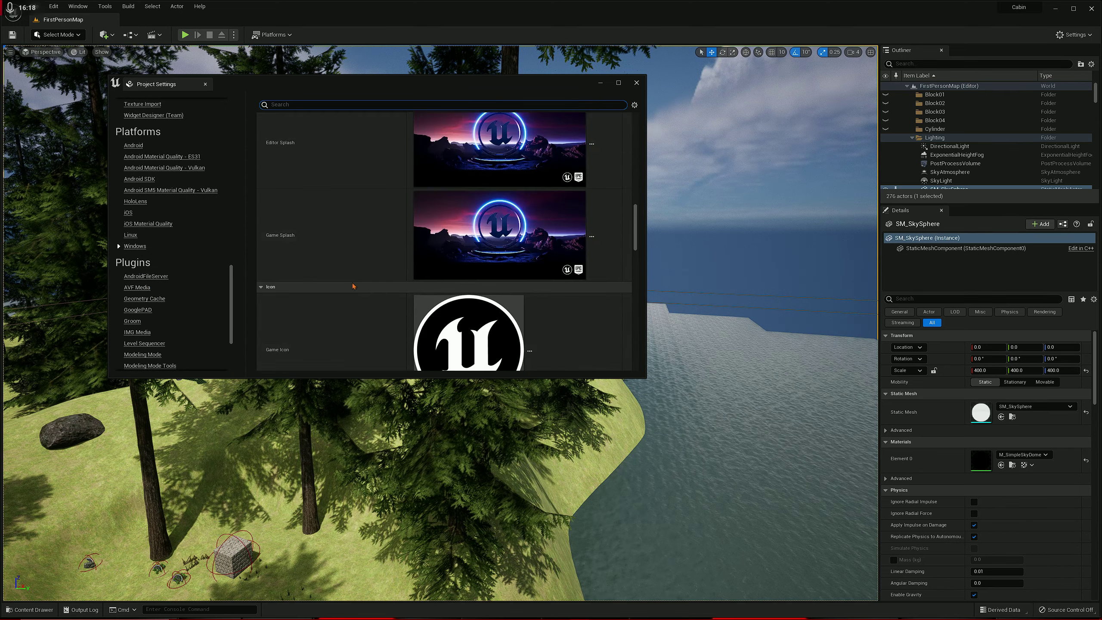
{"action": "scroll", "coordinate": [386, 287], "scroll_direction": "up", "scroll_amount": 1}
{"action": "scroll", "coordinate": [431, 267], "scroll_direction": "up", "scroll_amount": 2}
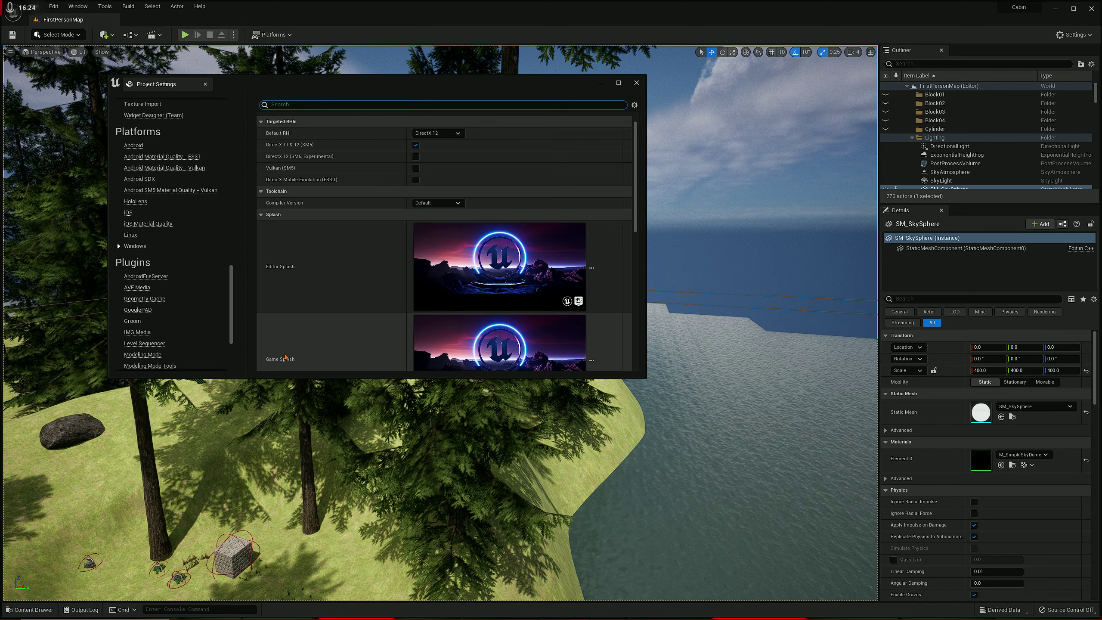
{"action": "scroll", "coordinate": [286, 359], "scroll_direction": "down", "scroll_amount": 1}
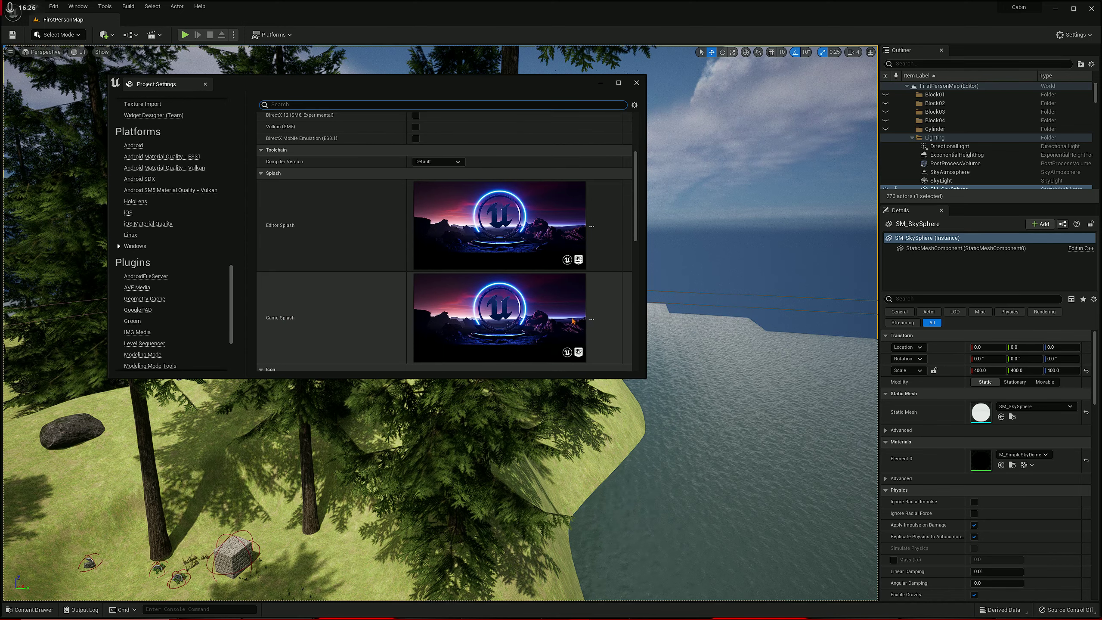
{"action": "scroll", "coordinate": [334, 255], "scroll_direction": "down", "scroll_amount": 4}
{"action": "scroll", "coordinate": [335, 258], "scroll_direction": "down", "scroll_amount": 1}
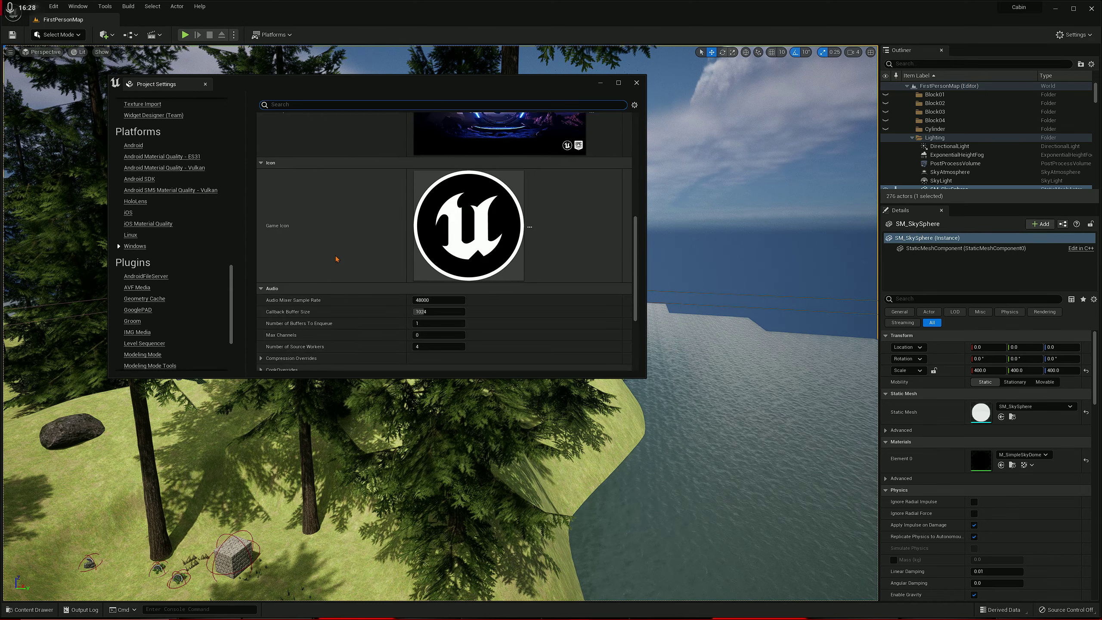
{"action": "scroll", "coordinate": [448, 235], "scroll_direction": "down", "scroll_amount": 2}
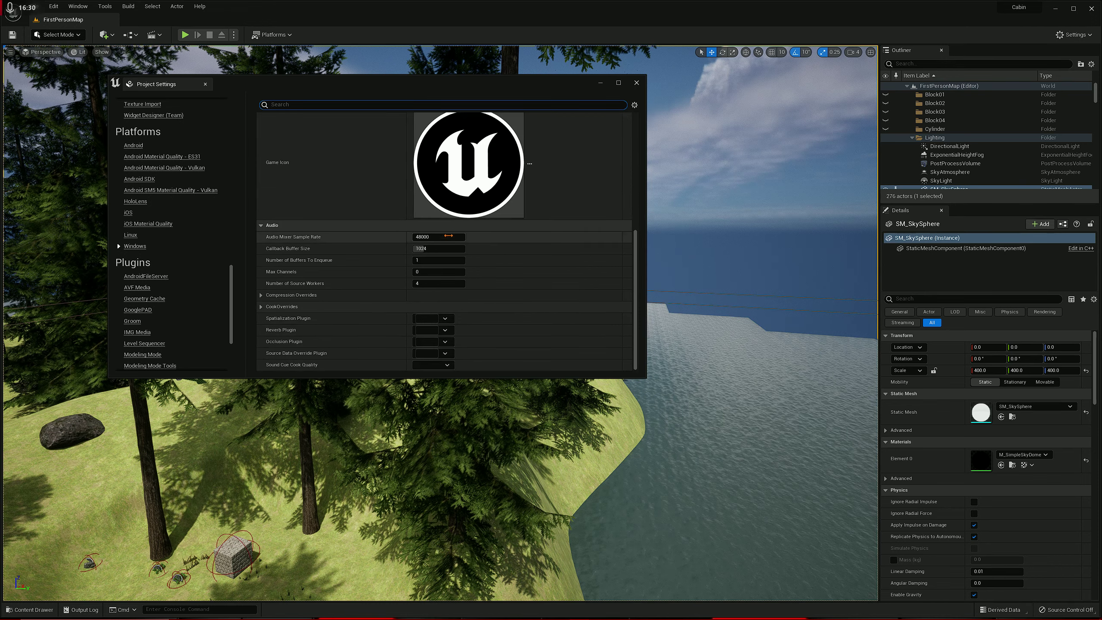
{"action": "scroll", "coordinate": [431, 254], "scroll_direction": "up", "scroll_amount": 2}
{"action": "scroll", "coordinate": [405, 280], "scroll_direction": "up", "scroll_amount": 3}
{"action": "scroll", "coordinate": [382, 308], "scroll_direction": "up", "scroll_amount": 3}
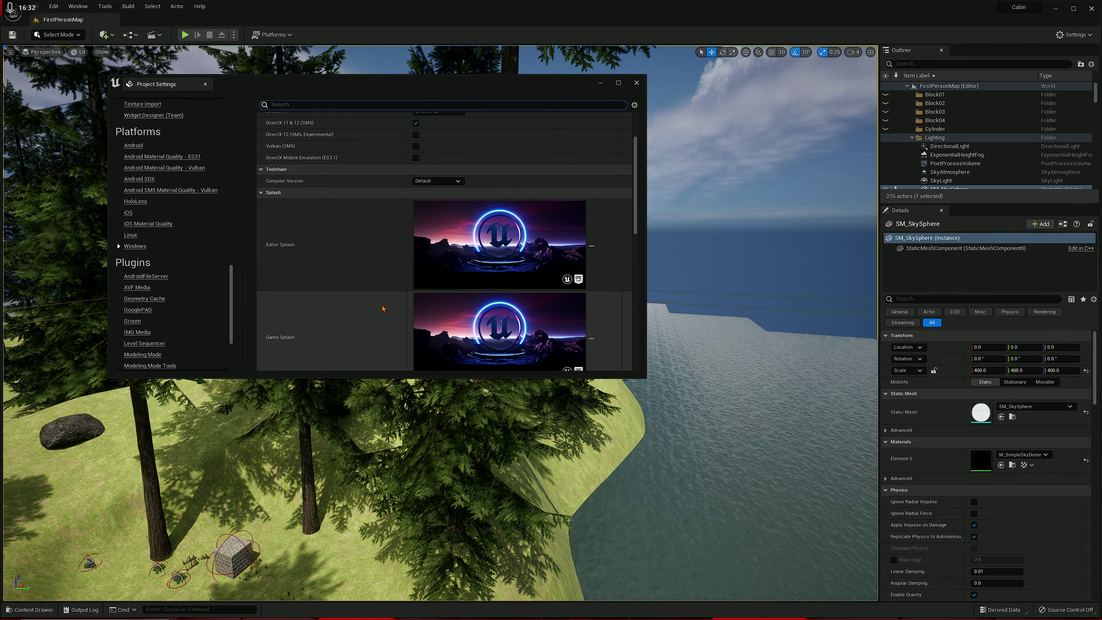
{"action": "scroll", "coordinate": [383, 309], "scroll_direction": "up", "scroll_amount": 2}
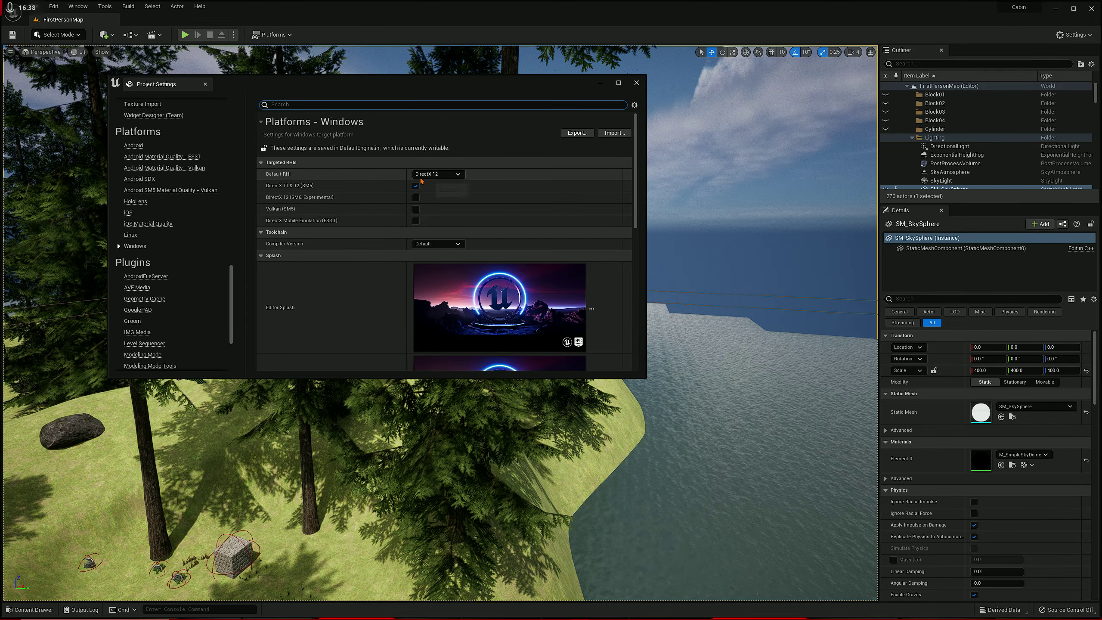
Keep DirectX 12 as default RHI and Default compiler version, then close Project Settings
{"action": "left_click", "coordinate": [439, 174]}
{"action": "left_click", "coordinate": [441, 174]}
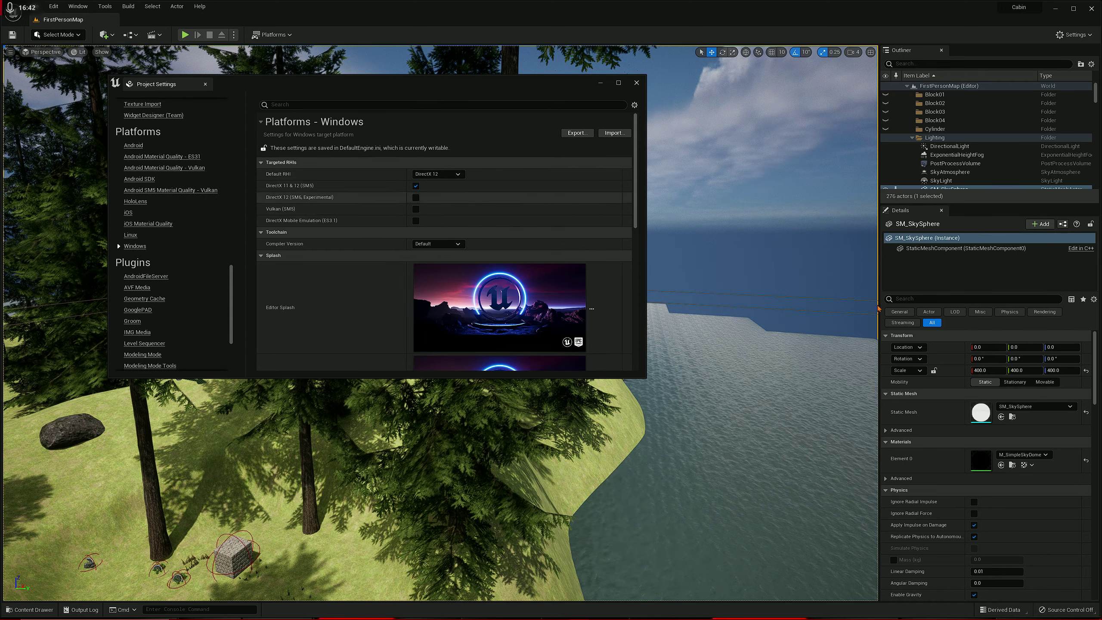
{"action": "scroll", "coordinate": [523, 199], "scroll_direction": "down", "scroll_amount": 1}
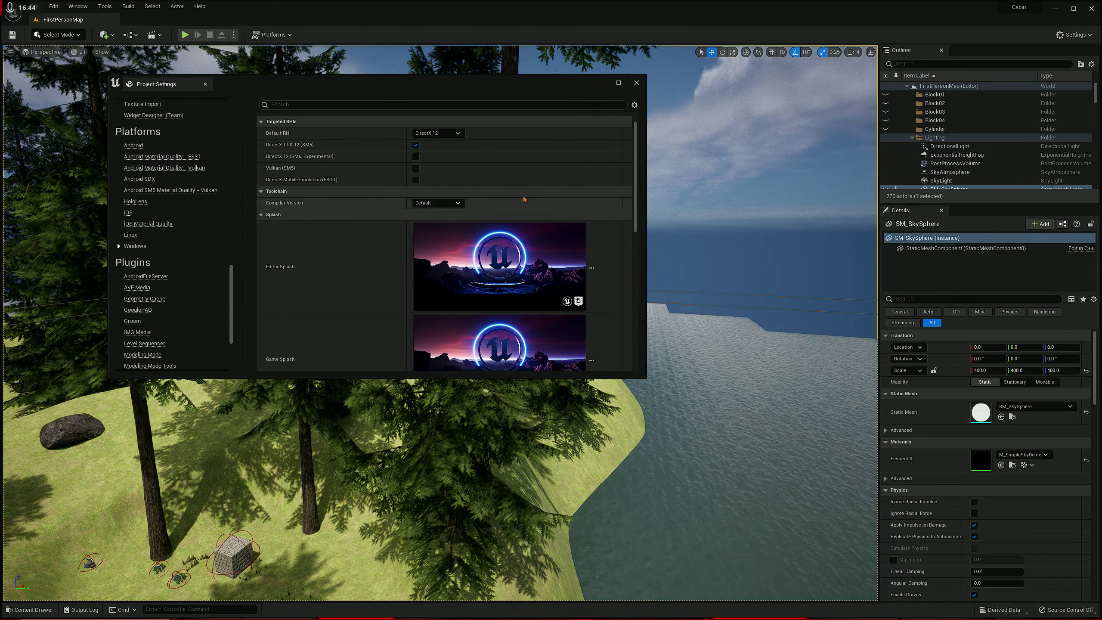
{"action": "left_click", "coordinate": [459, 203]}
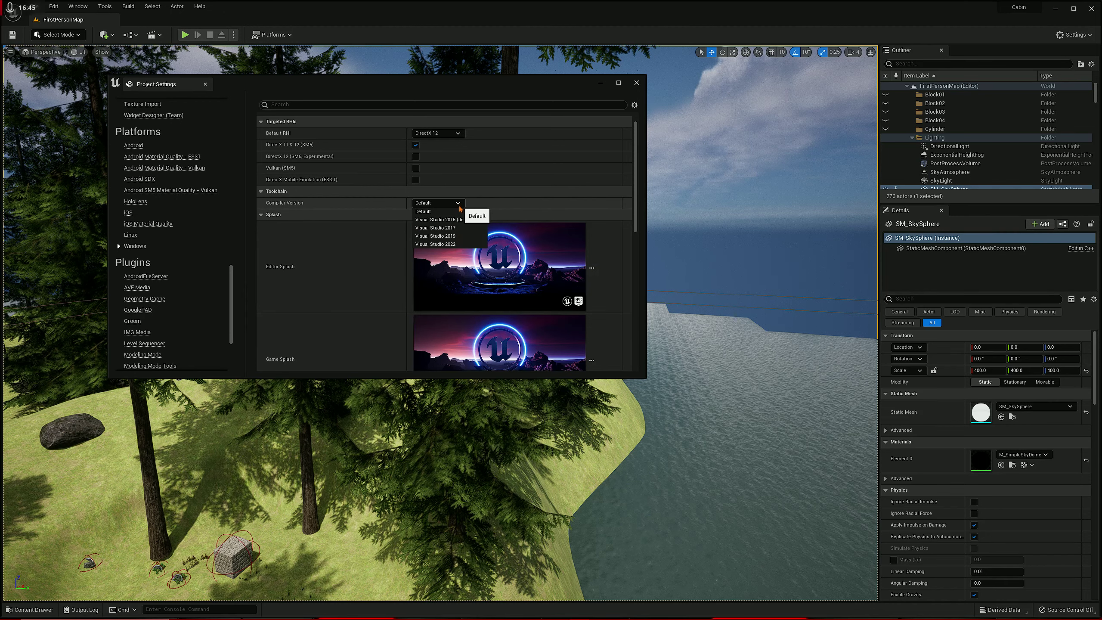
{"action": "left_click", "coordinate": [484, 204]}
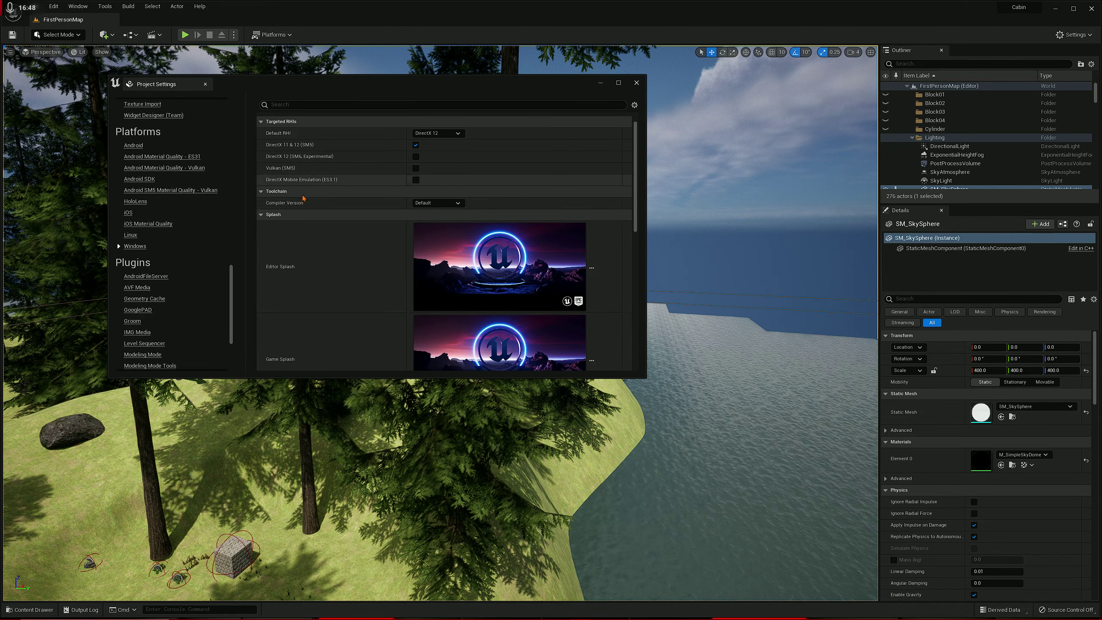
{"action": "scroll", "coordinate": [407, 247], "scroll_direction": "down", "scroll_amount": 2}
{"action": "scroll", "coordinate": [525, 220], "scroll_direction": "down", "scroll_amount": 1}
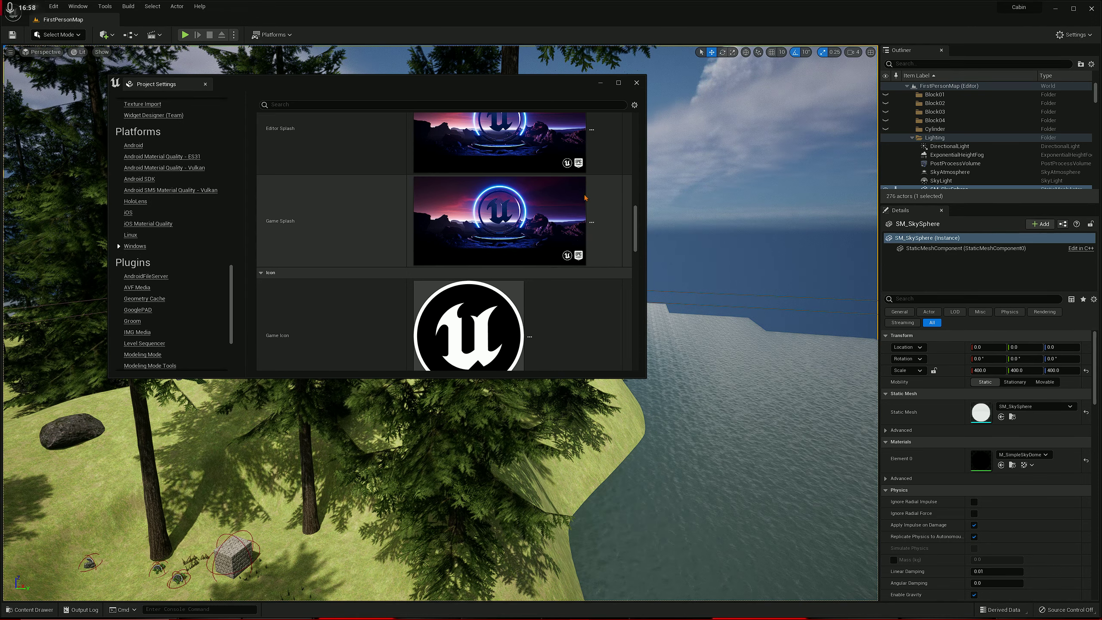
{"action": "scroll", "coordinate": [577, 231], "scroll_direction": "up", "scroll_amount": 1}
{"action": "scroll", "coordinate": [559, 246], "scroll_direction": "up", "scroll_amount": 1}
{"action": "mouse_move", "coordinate": [499, 225]}
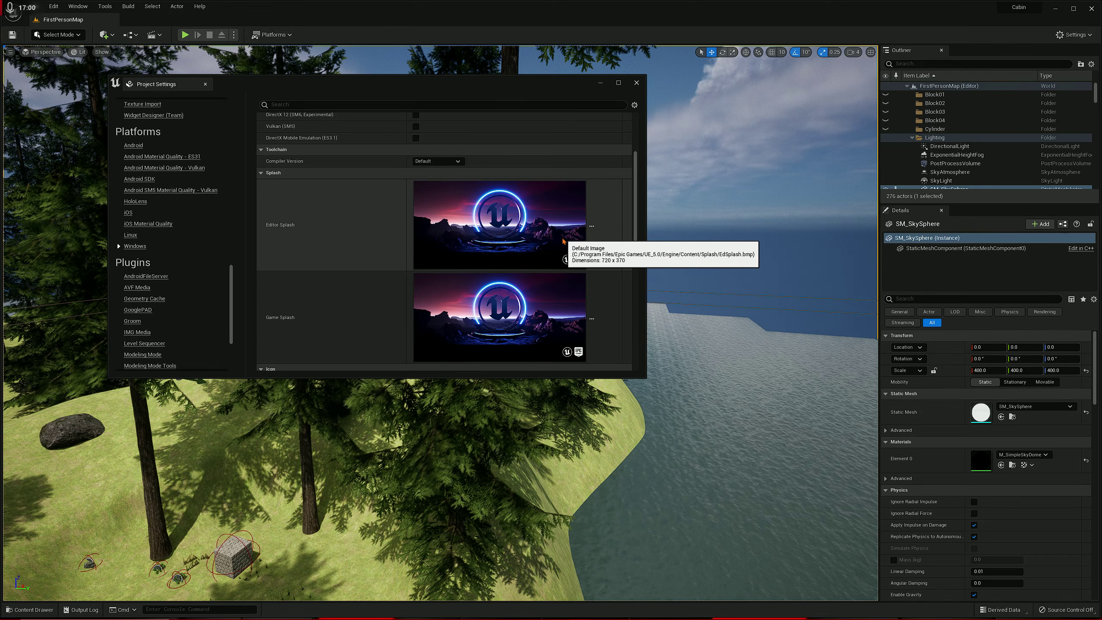
{"action": "scroll", "coordinate": [497, 277], "scroll_direction": "down", "scroll_amount": 1}
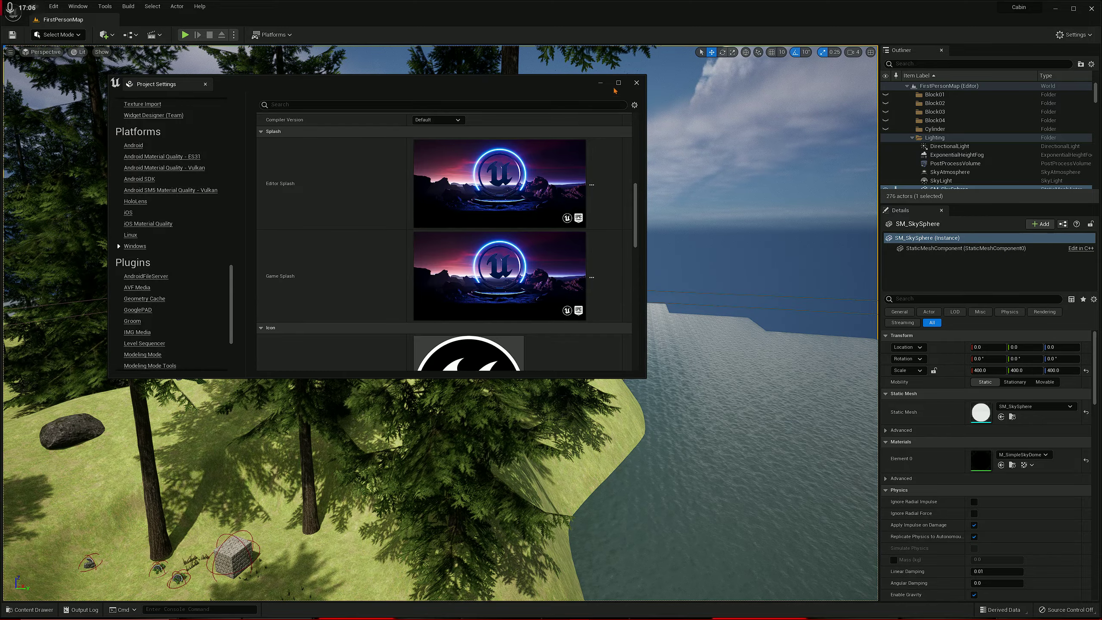
{"action": "left_click", "coordinate": [636, 84]}
{"action": "right_click_drag", "start_coordinate": [636, 84], "coordinate": [636, 83]}
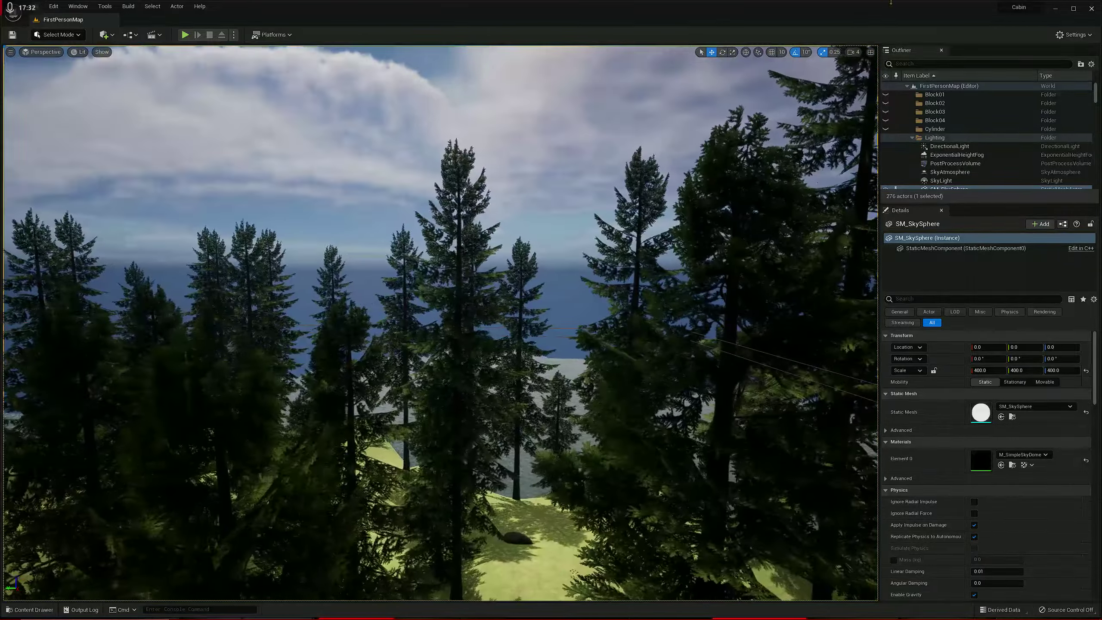
Select the Cylinder and Block01–Block04 folders together in the Outliner and delete them
{"action": "left_click", "coordinate": [938, 128]}
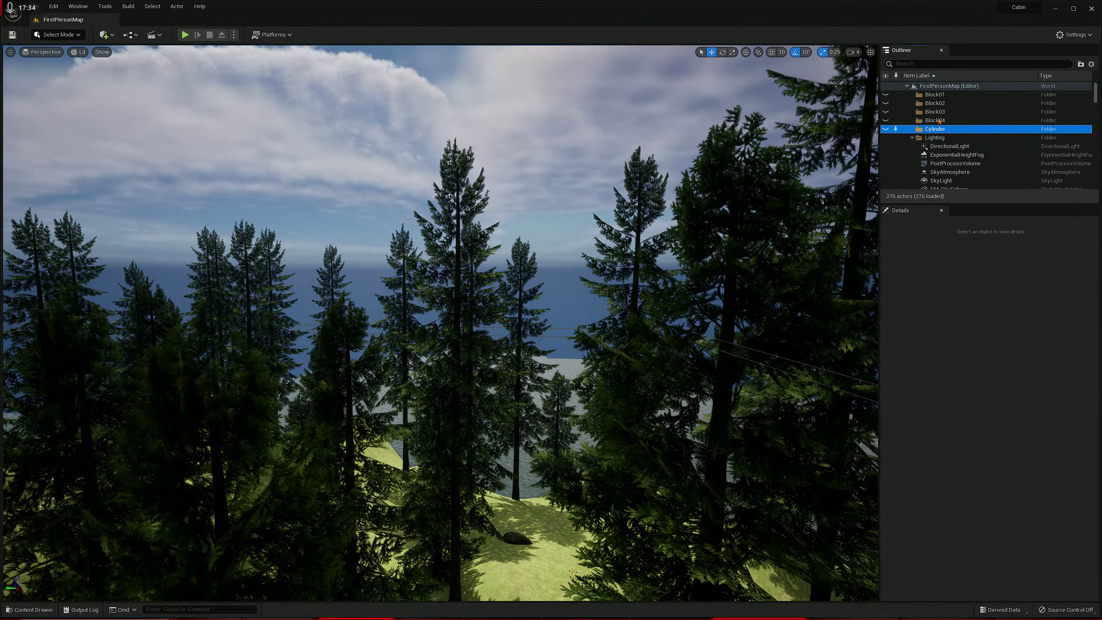
{"action": "left_click", "coordinate": [935, 94], "text": "shift"}
{"action": "right_click", "coordinate": [938, 102]}
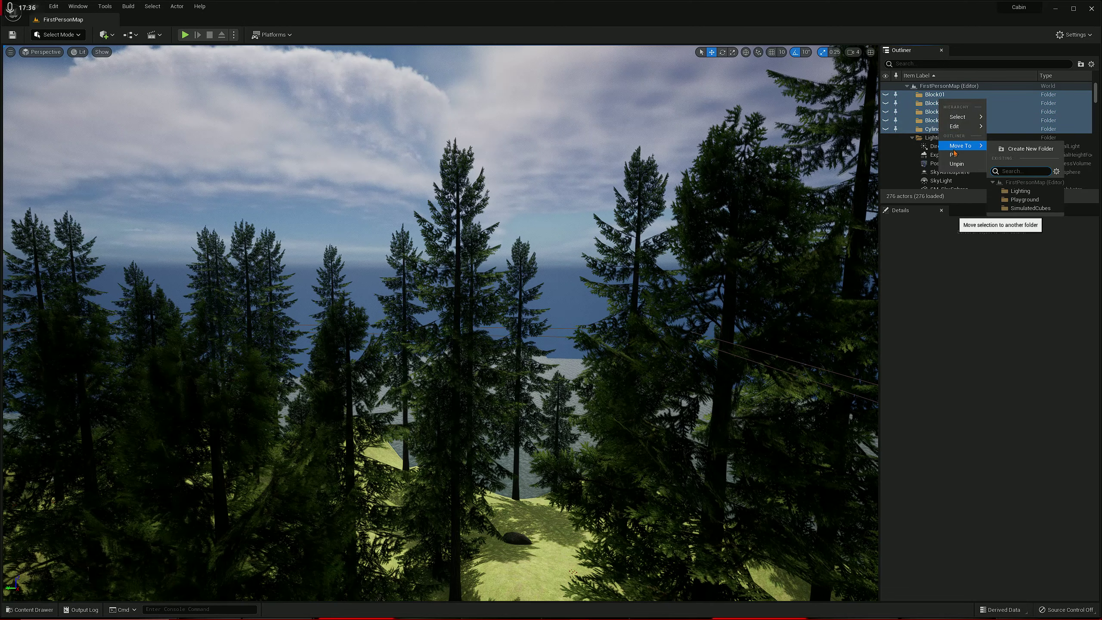
{"action": "left_click", "coordinate": [915, 96]}
{"action": "left_click", "coordinate": [931, 129], "text": "shift"}
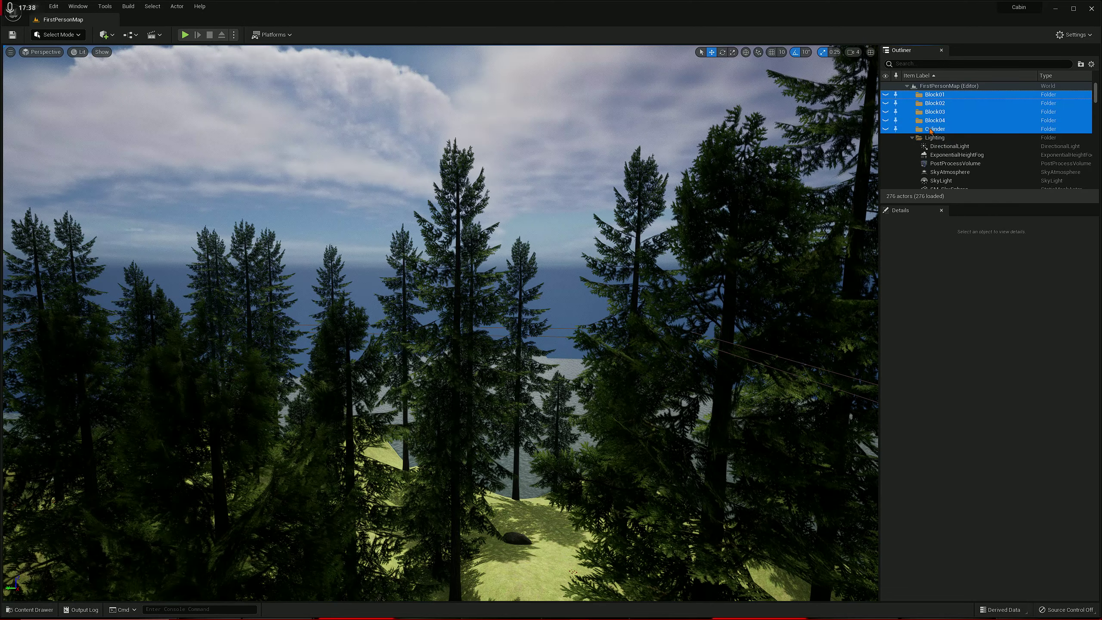
{"action": "key", "text": "Delete"}
{"action": "scroll", "coordinate": [953, 173], "scroll_direction": "down", "scroll_amount": 3}
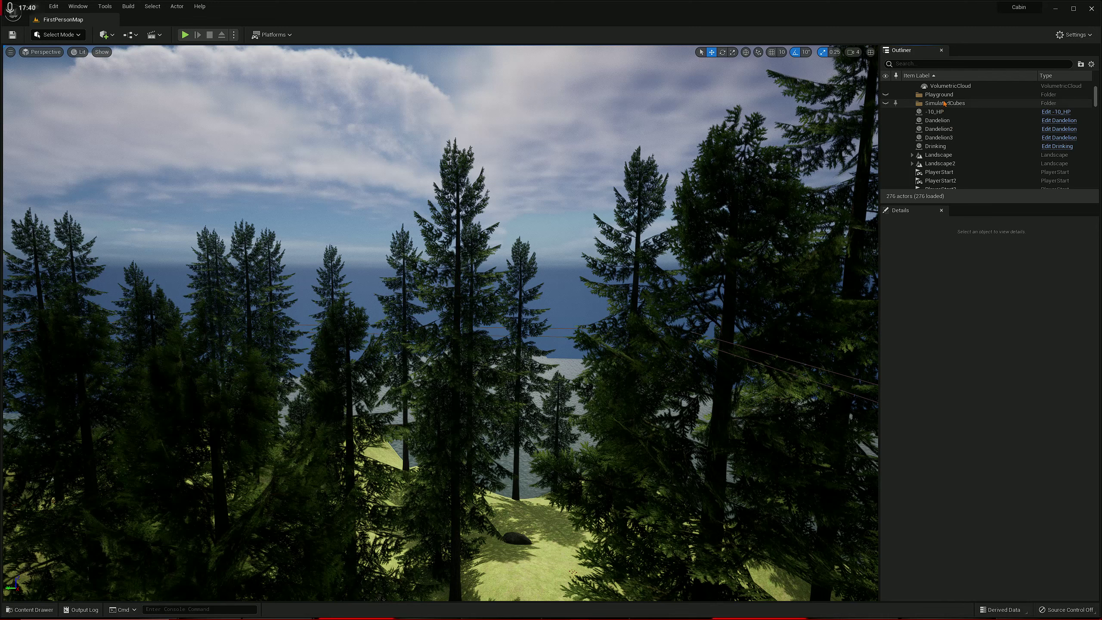
{"action": "scroll", "coordinate": [950, 112], "scroll_direction": "up", "scroll_amount": 3}
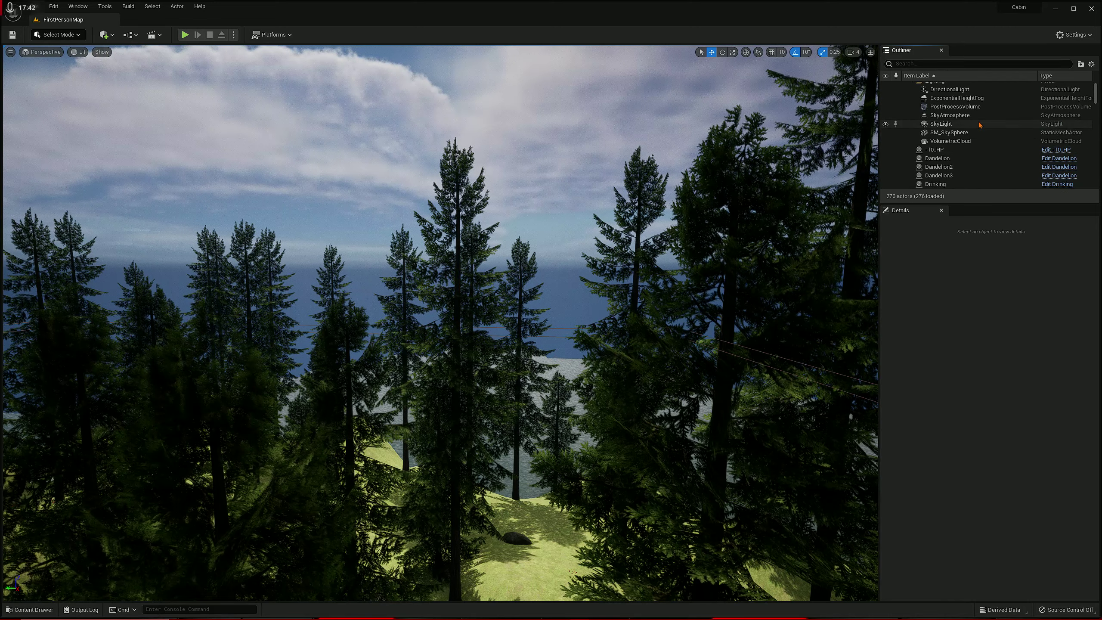
{"action": "scroll", "coordinate": [946, 125], "scroll_direction": "down", "scroll_amount": 3}
{"action": "scroll", "coordinate": [952, 131], "scroll_direction": "down", "scroll_amount": 3}
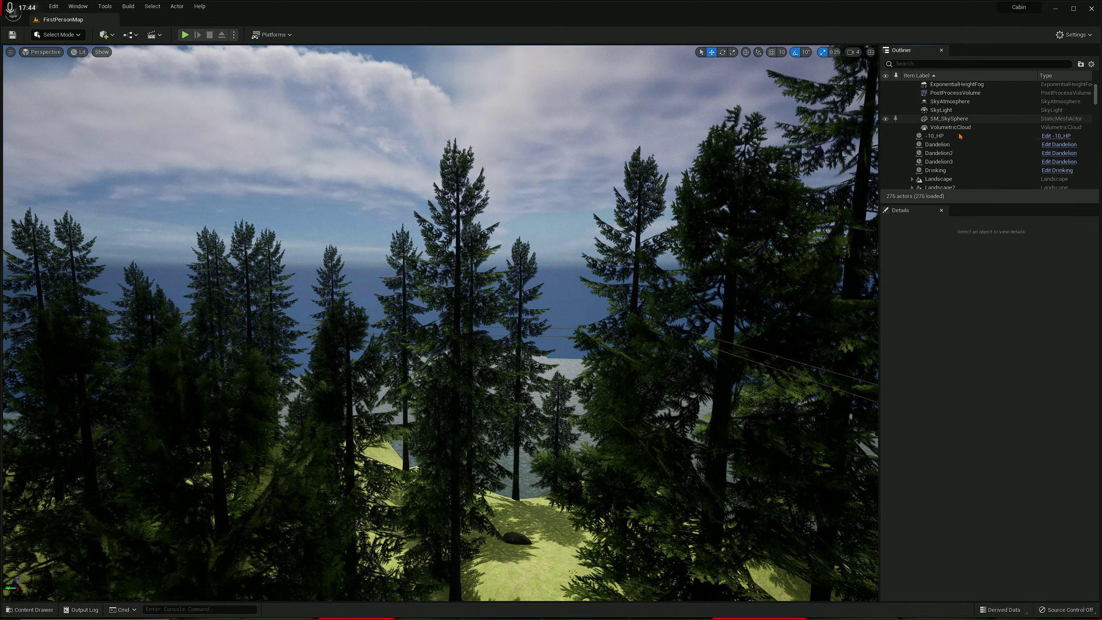
{"action": "scroll", "coordinate": [955, 136], "scroll_direction": "down", "scroll_amount": 3}
{"action": "scroll", "coordinate": [958, 139], "scroll_direction": "down", "scroll_amount": 3}
{"action": "scroll", "coordinate": [957, 138], "scroll_direction": "up", "scroll_amount": 5}
{"action": "scroll", "coordinate": [957, 138], "scroll_direction": "up", "scroll_amount": 5}
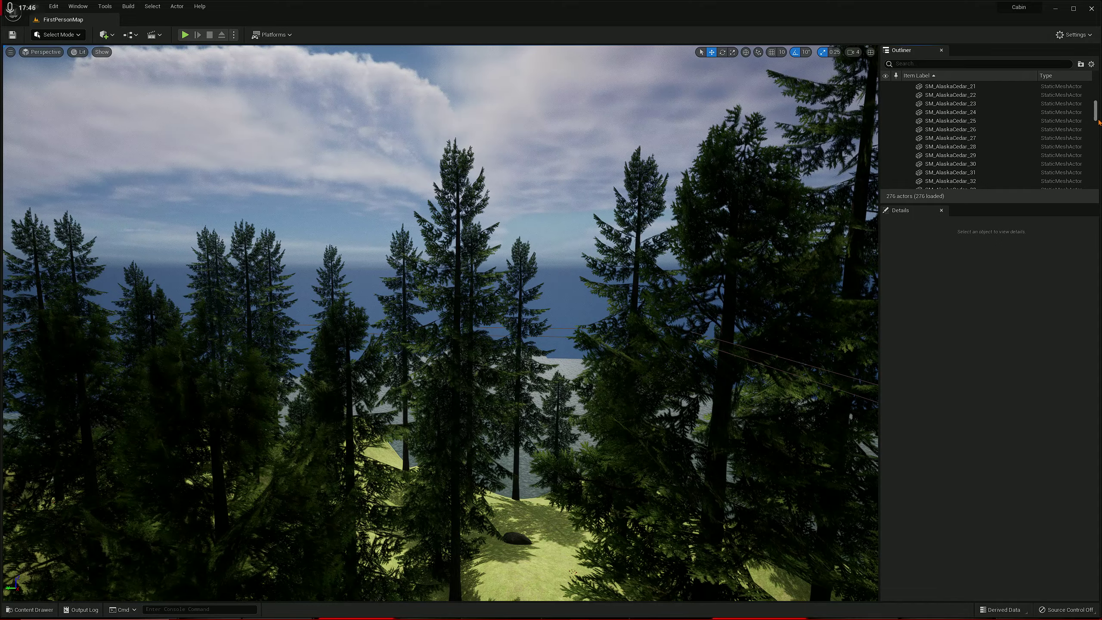
{"action": "mouse_move", "coordinate": [441, 323]}
{"action": "right_mouse_down"}
{"action": "mouse_move", "coordinate": [441, 396]}
{"action": "mouse_move", "coordinate": [482, 362]}
{"action": "mouse_move", "coordinate": [482, 344]}
{"action": "mouse_move", "coordinate": [482, 362]}
{"action": "right_mouse_up"}
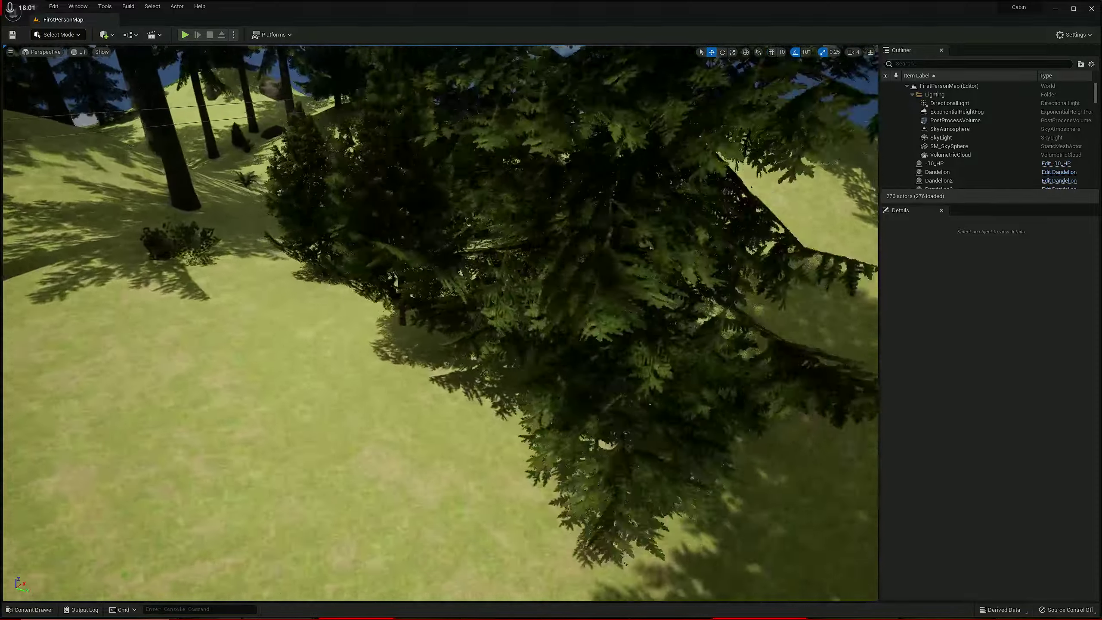
{"action": "right_click_drag", "start_coordinate": [482, 362], "coordinate": [482, 362]}
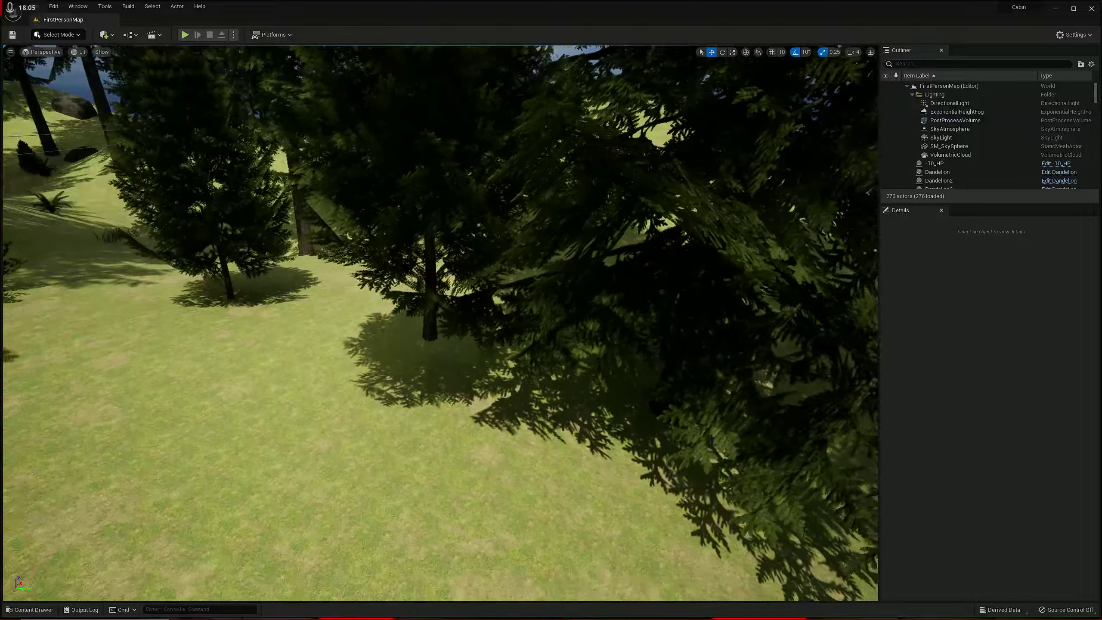
{"action": "right_click_drag", "start_coordinate": [544, 222], "coordinate": [544, 222]}
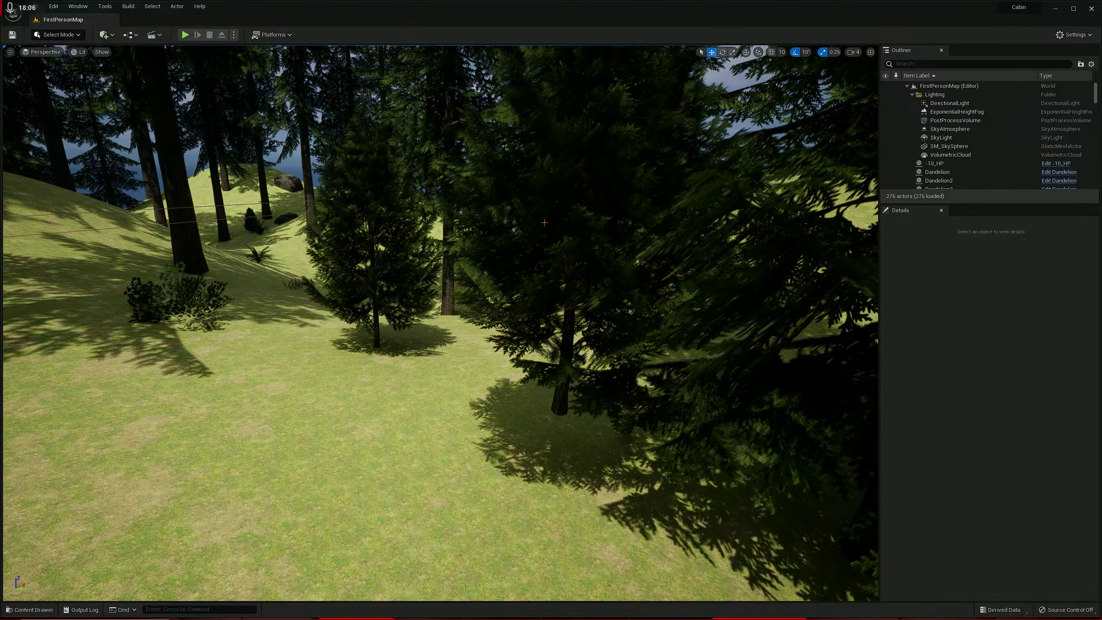
{"action": "left_click", "coordinate": [568, 320]}
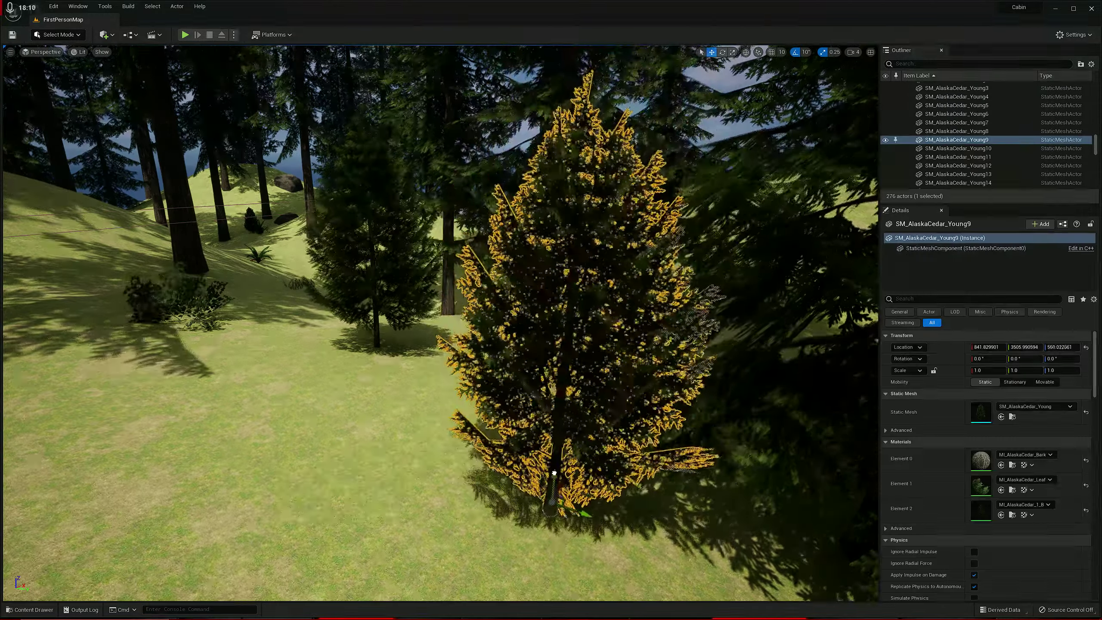
{"action": "right_click_drag", "start_coordinate": [555, 465], "coordinate": [526, 319]}
{"action": "left_click", "coordinate": [539, 406]}
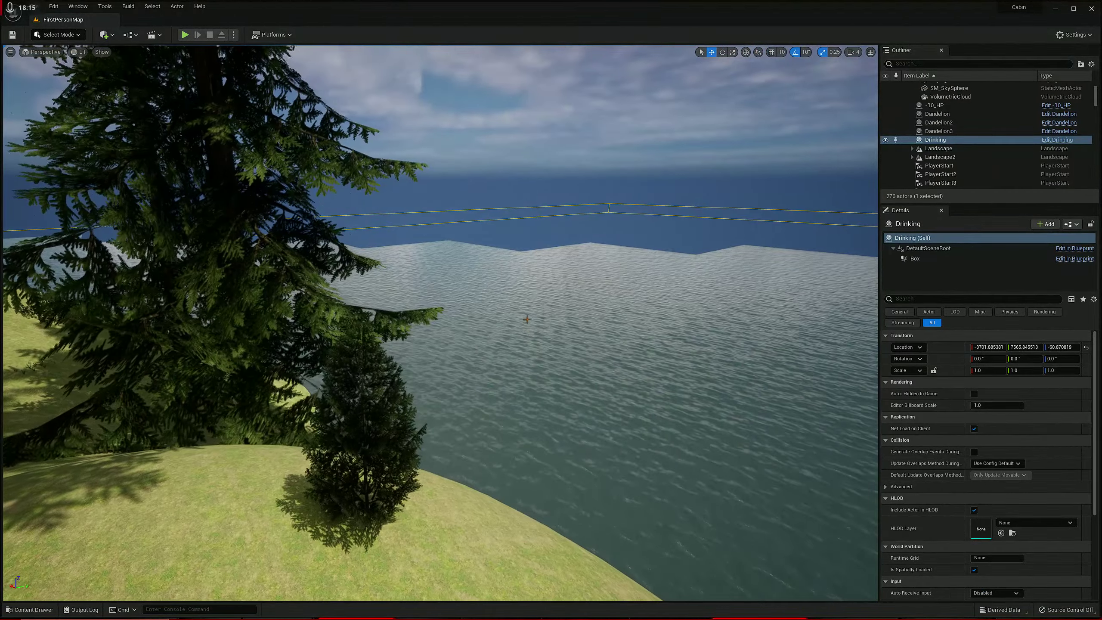
{"action": "left_click", "coordinate": [526, 318]}
{"action": "right_click_drag", "start_coordinate": [526, 319], "coordinate": [526, 318]}
{"action": "left_click", "coordinate": [461, 258]}
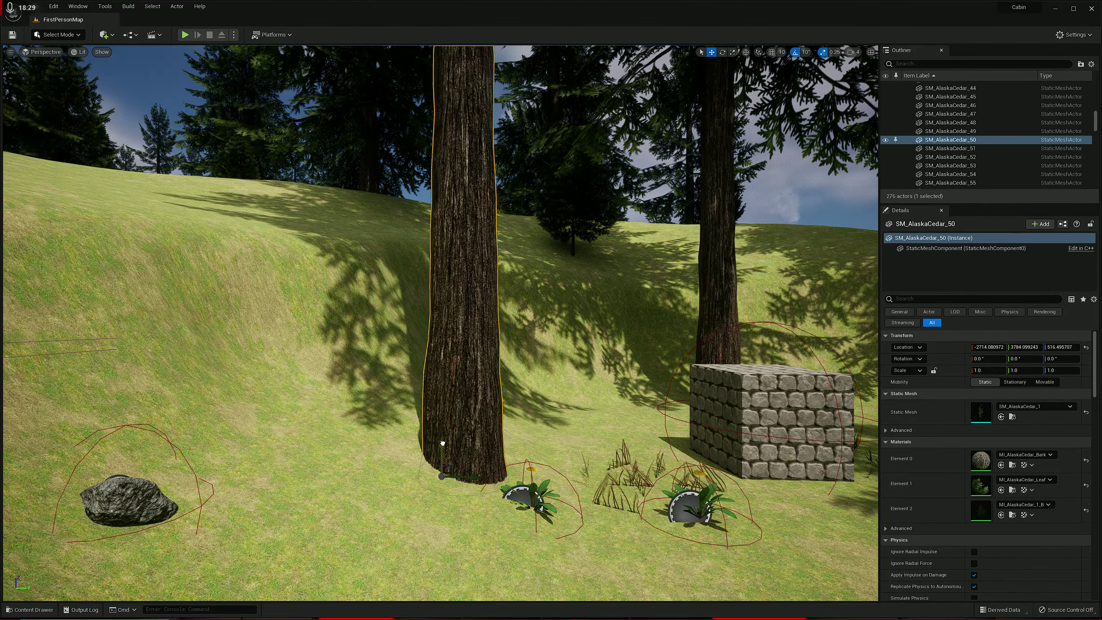
{"action": "left_click", "coordinate": [610, 399]}
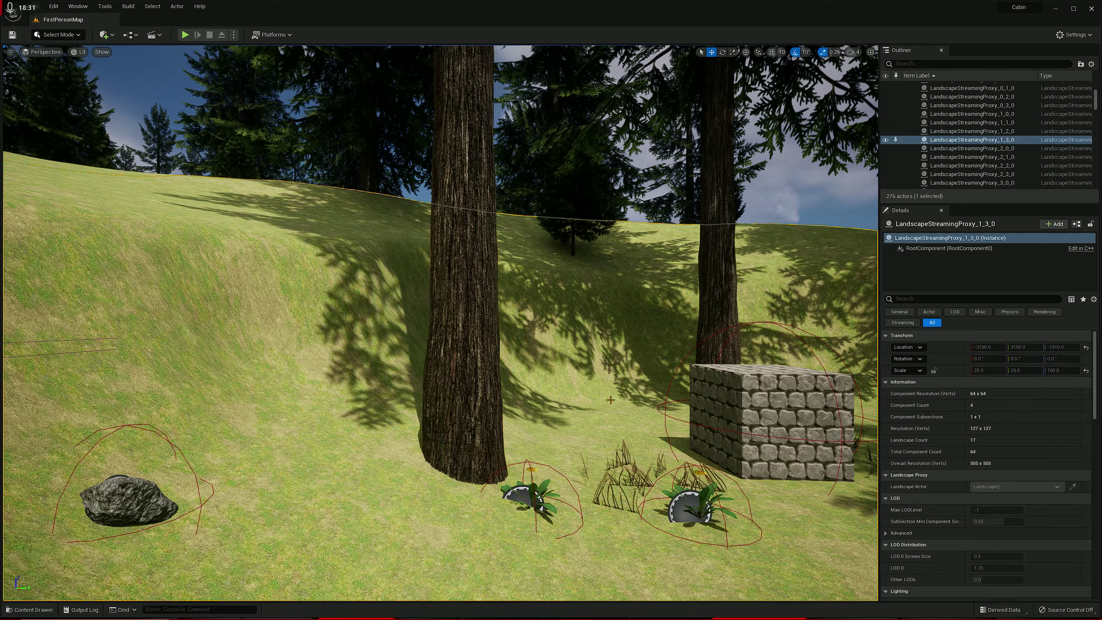
{"action": "left_click", "coordinate": [529, 495]}
{"action": "right_click_drag", "start_coordinate": [529, 494], "coordinate": [575, 379]}
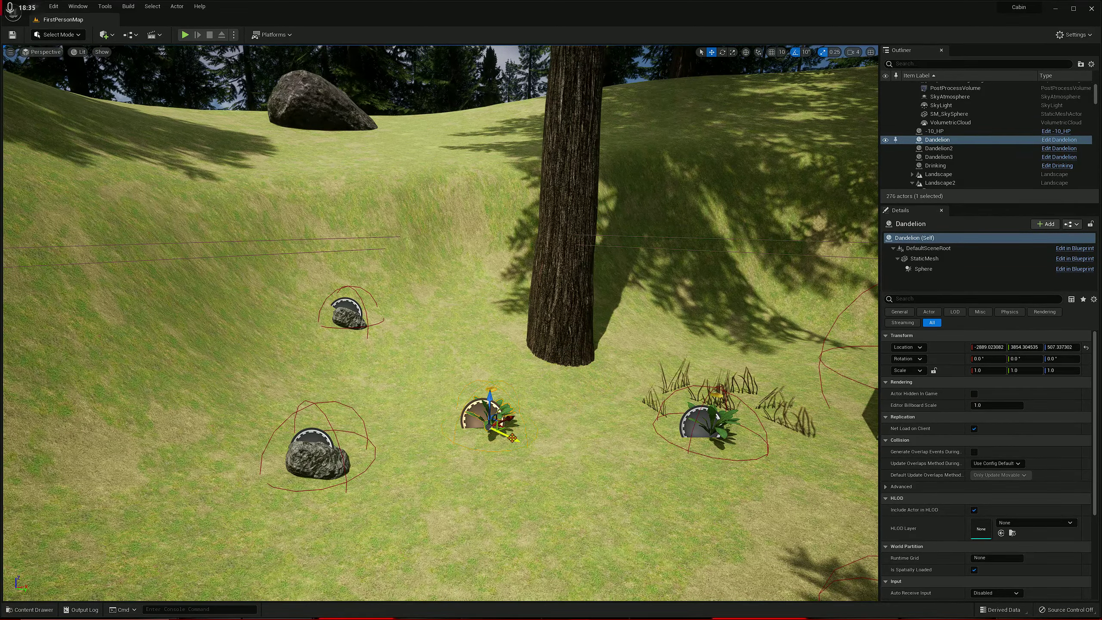
{"action": "key", "text": "f"}
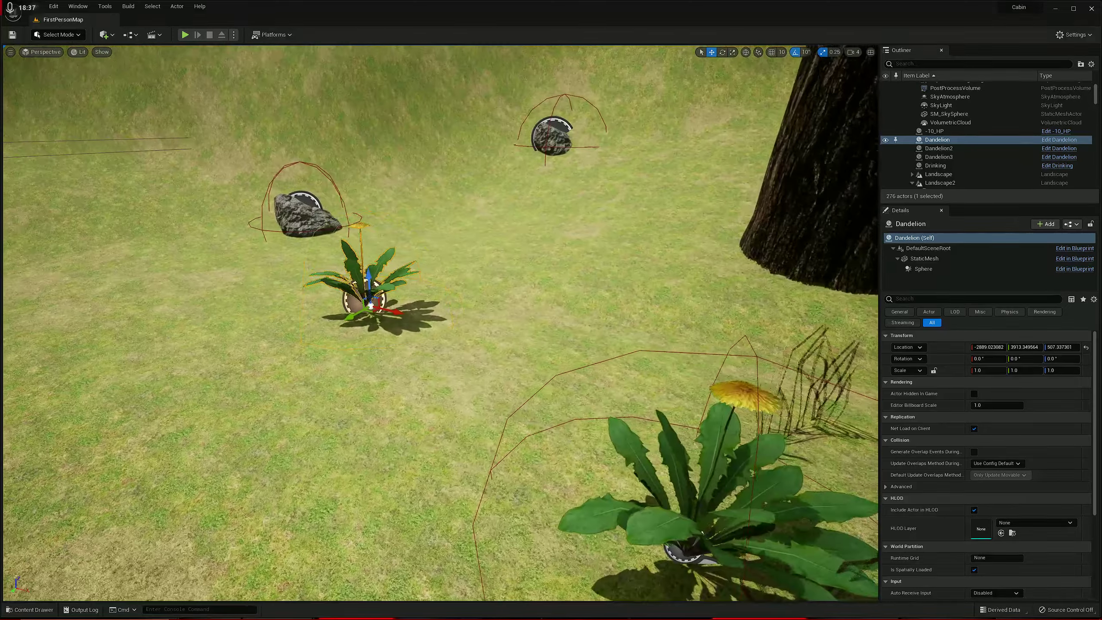
{"action": "right_click_drag", "start_coordinate": [574, 379], "coordinate": [482, 345]}
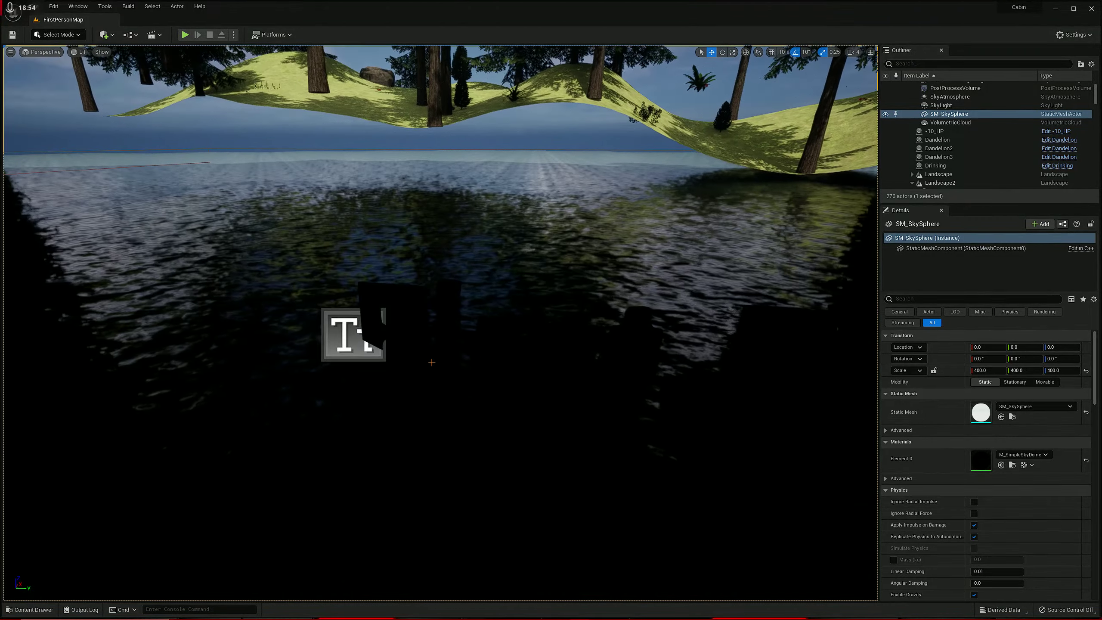
Select the First Person Template TextRenderActor in the viewport and delete it
{"action": "left_click", "coordinate": [405, 330]}
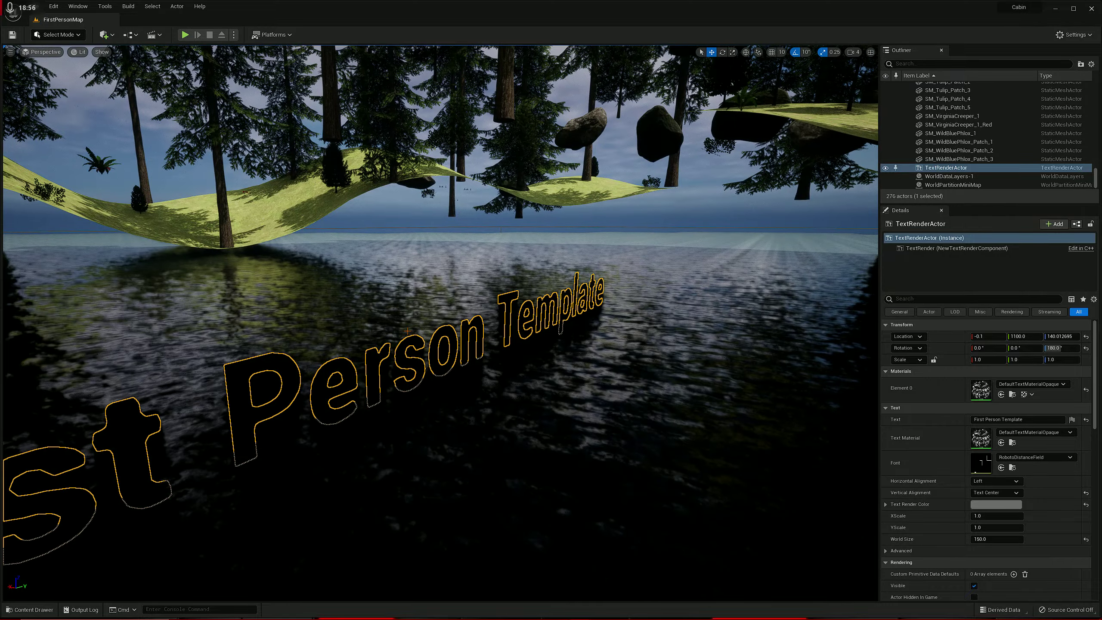
{"action": "key", "text": "Delete"}
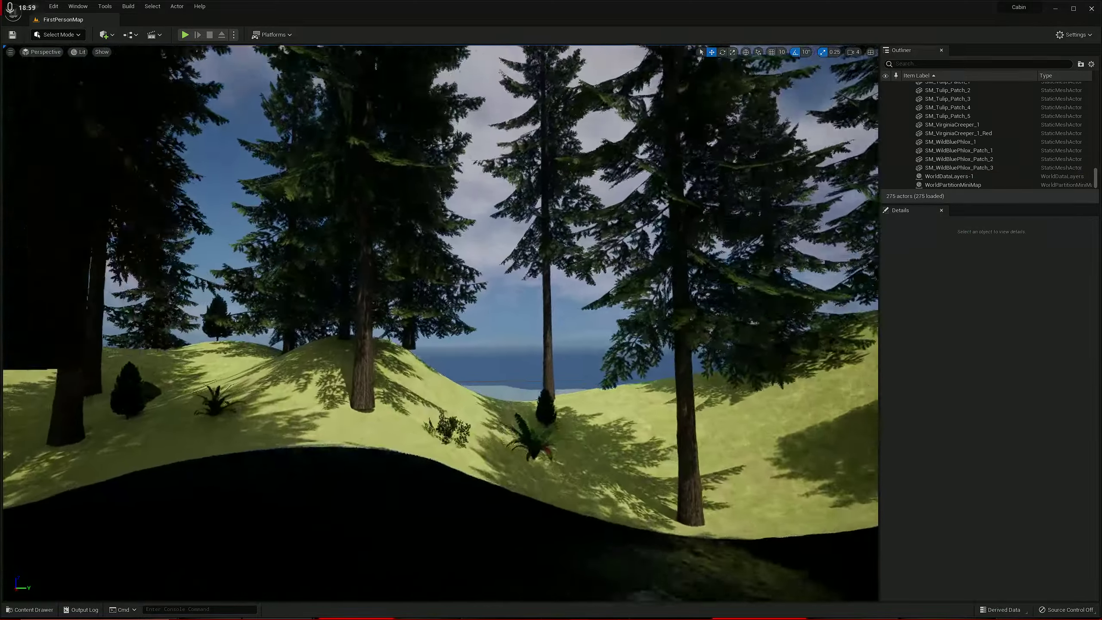